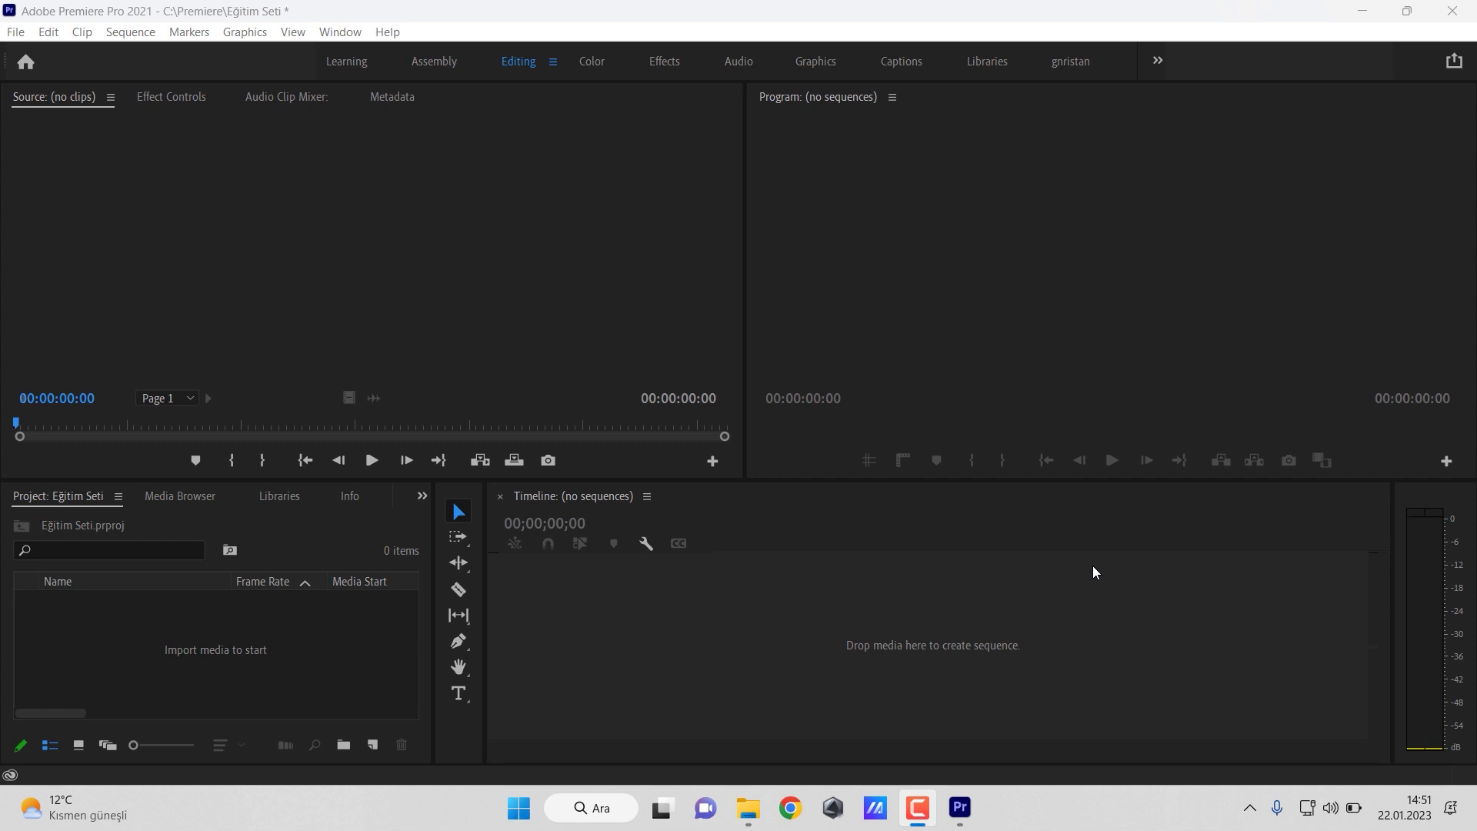
- Import Pexels Videos 1263198.mp4 via File > Import, then delete it from the project
click(188, 648)
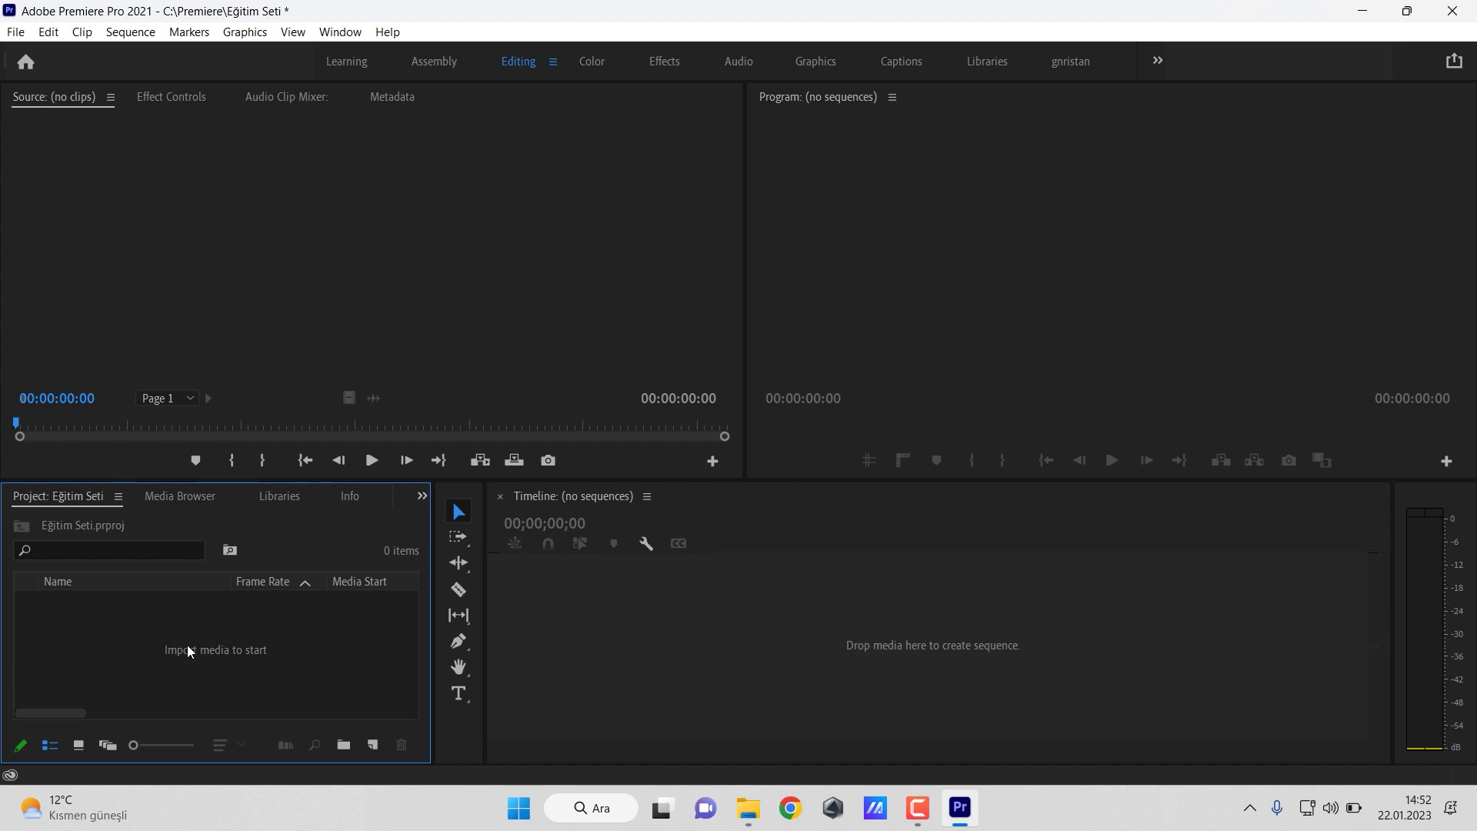
click(15, 32)
click(221, 516)
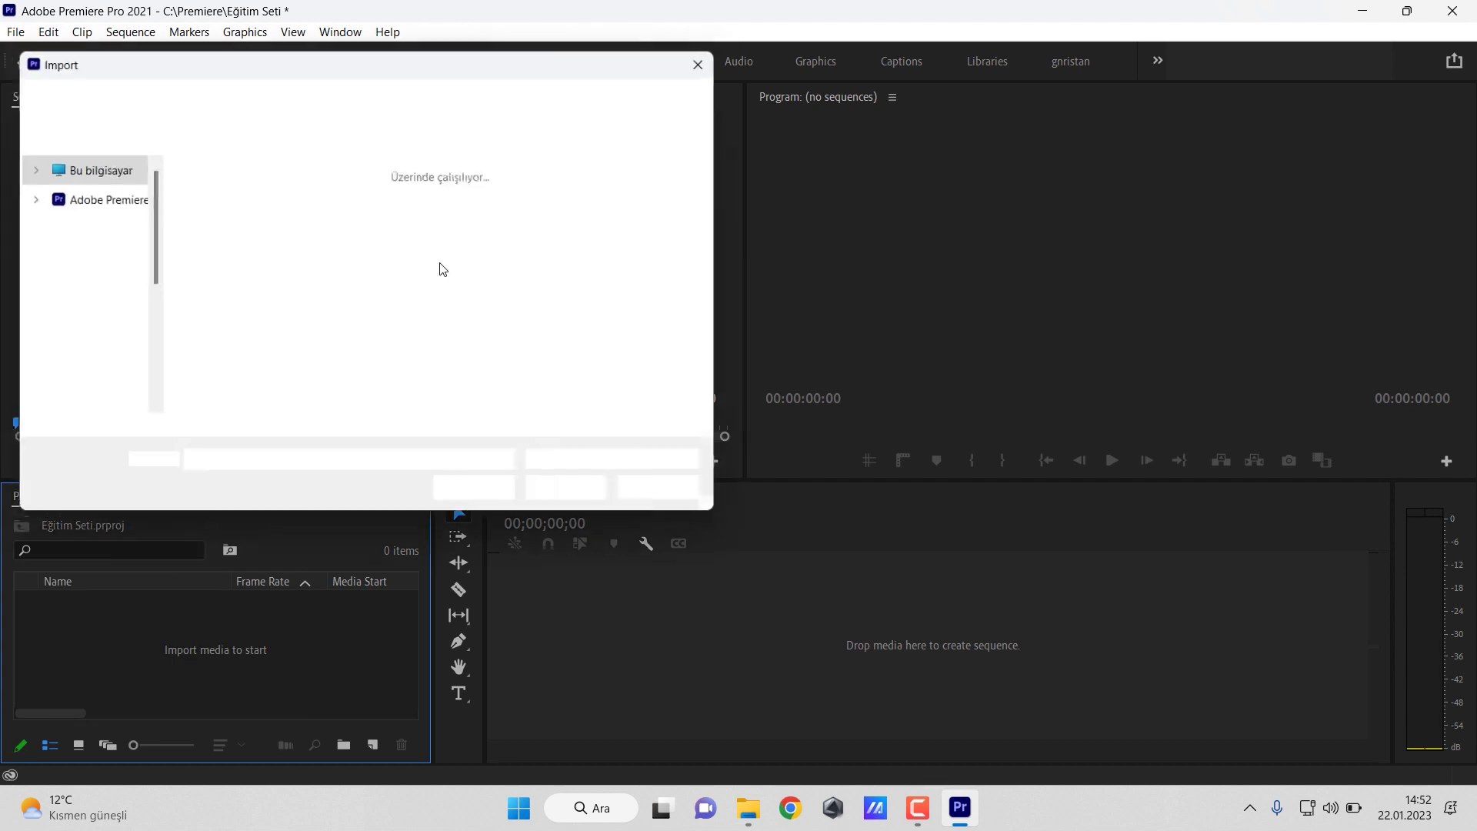
click(577, 497)
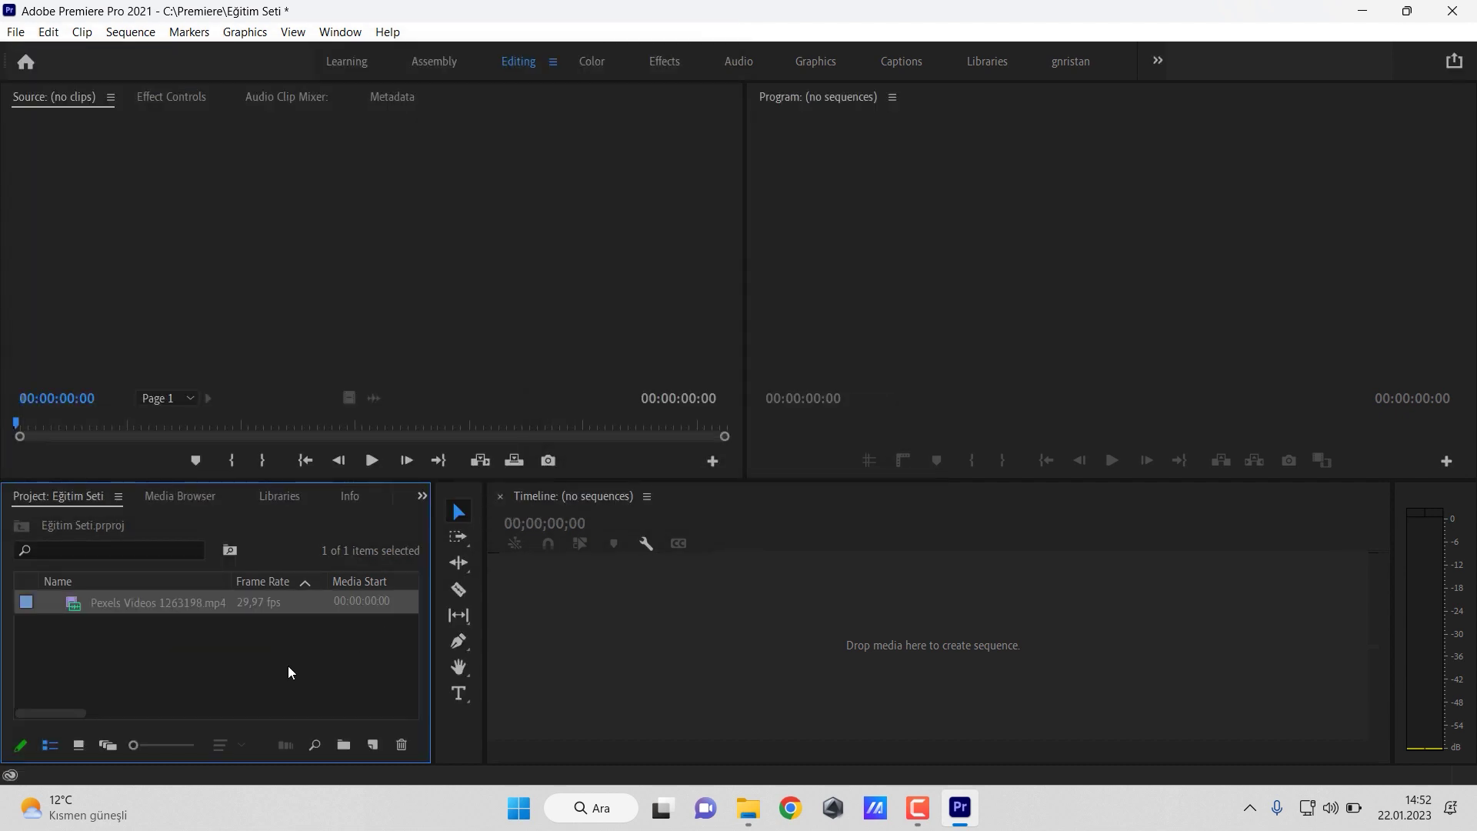
key(Delete)
- Bring in Pexels Videos 1820193.mp4, delete it too, and switch to the Media Browser
click(706, 672)
click(224, 647)
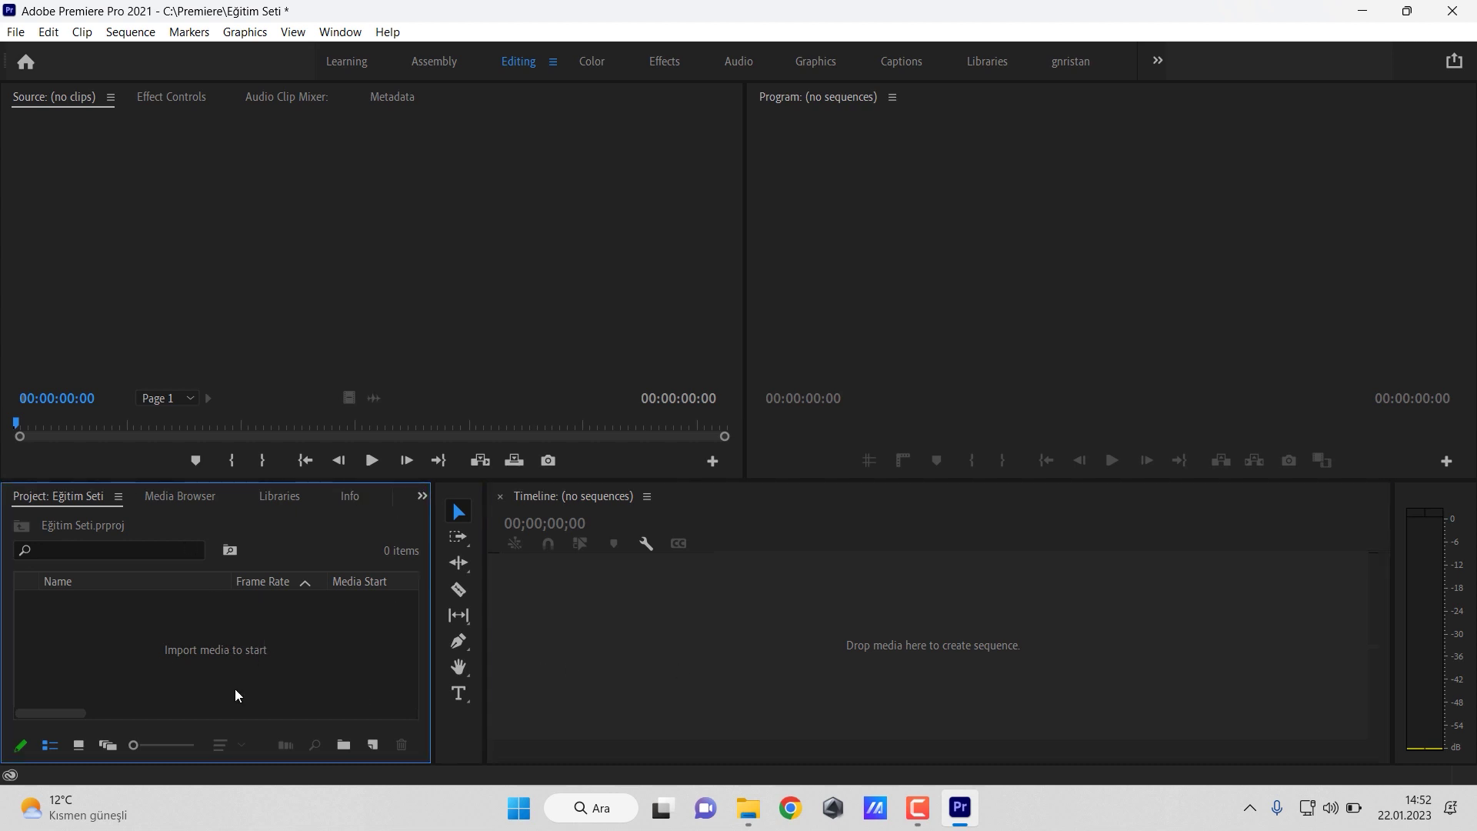
key(ctrl+z)
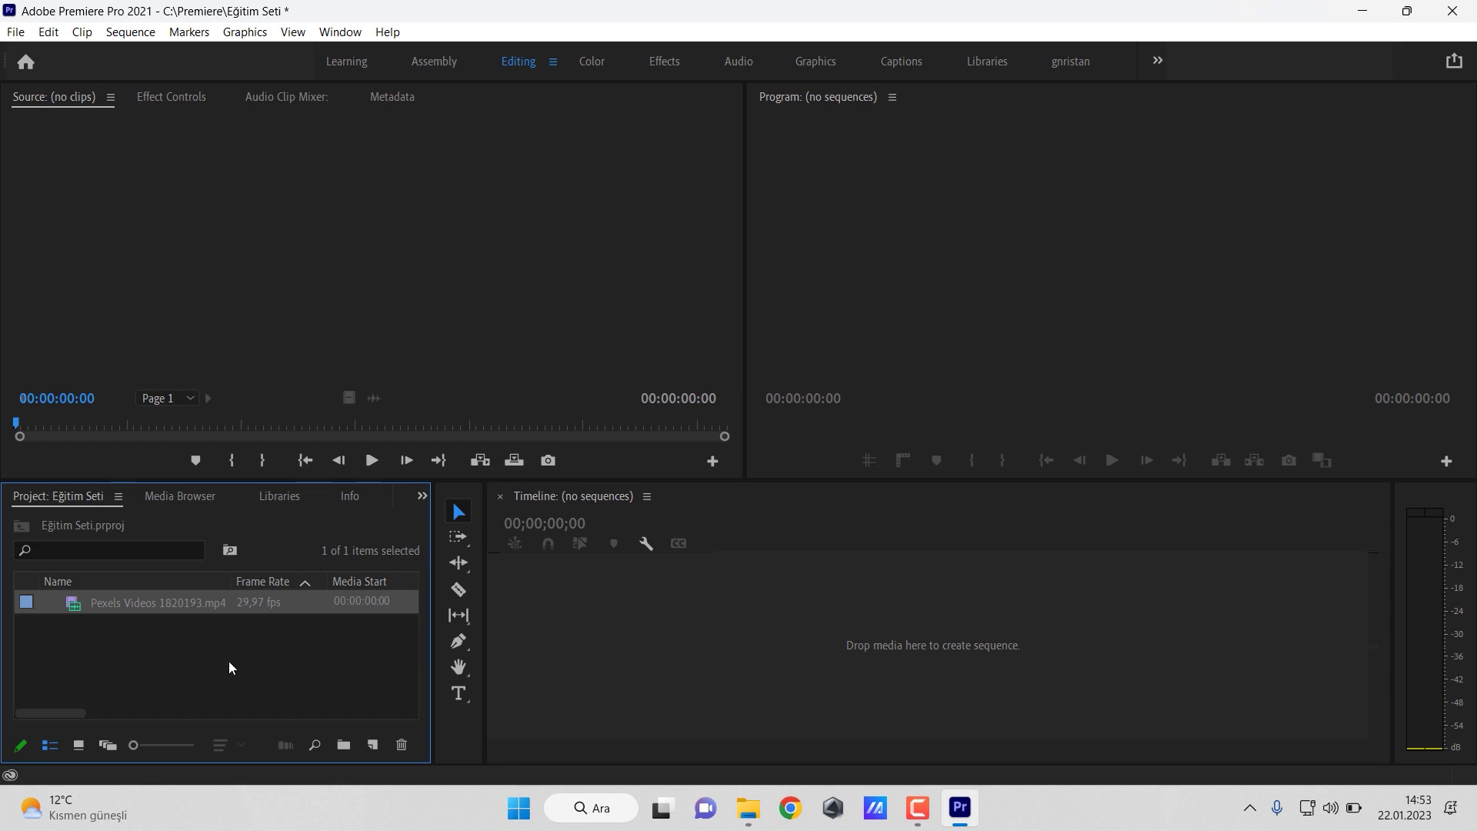
key(Delete)
click(197, 496)
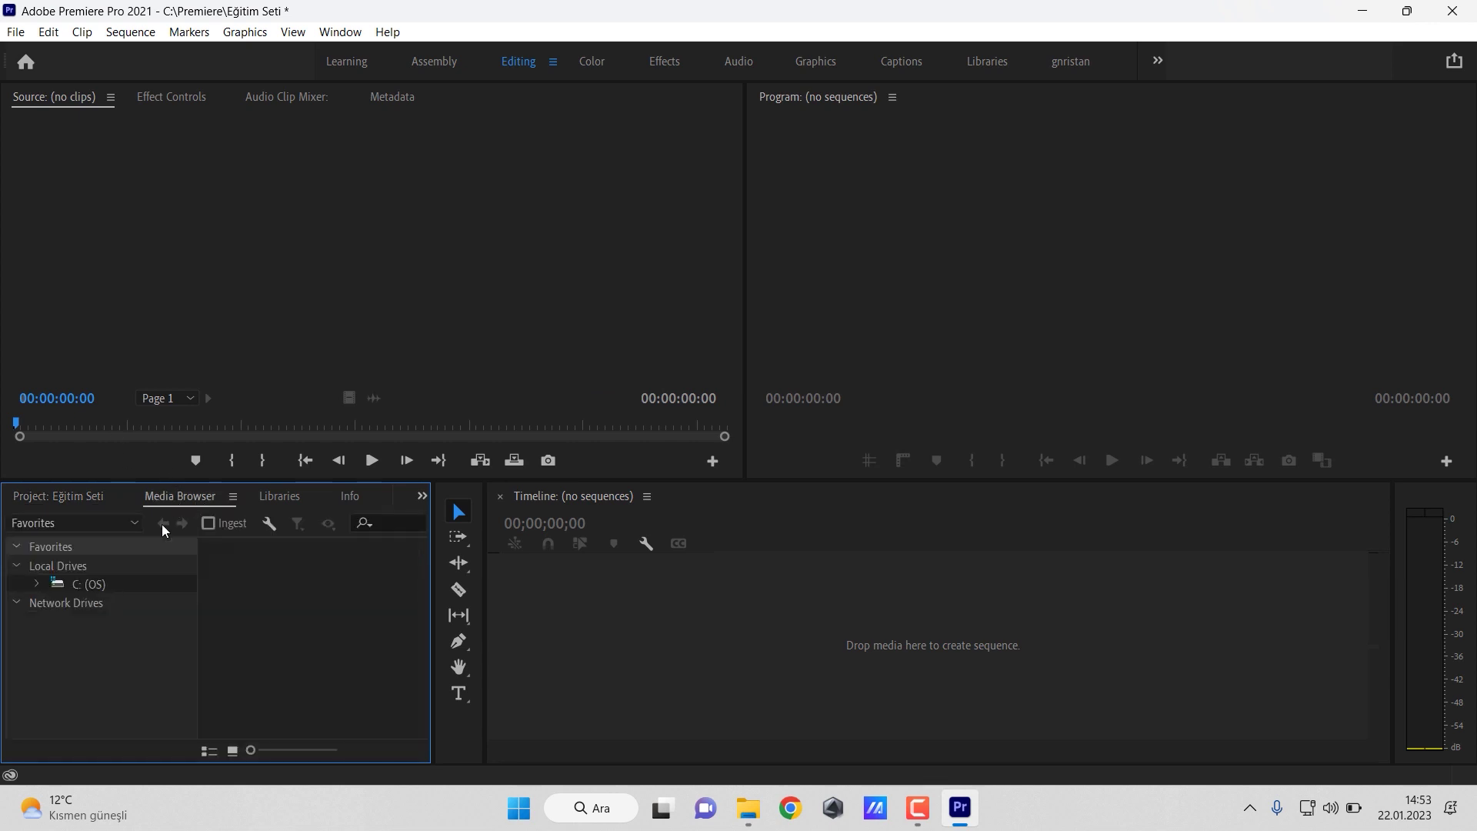
- In the Media Browser, expand C: > Premiere > Videolar to list the footage
click(35, 584)
scroll(131, 597, down, 1)
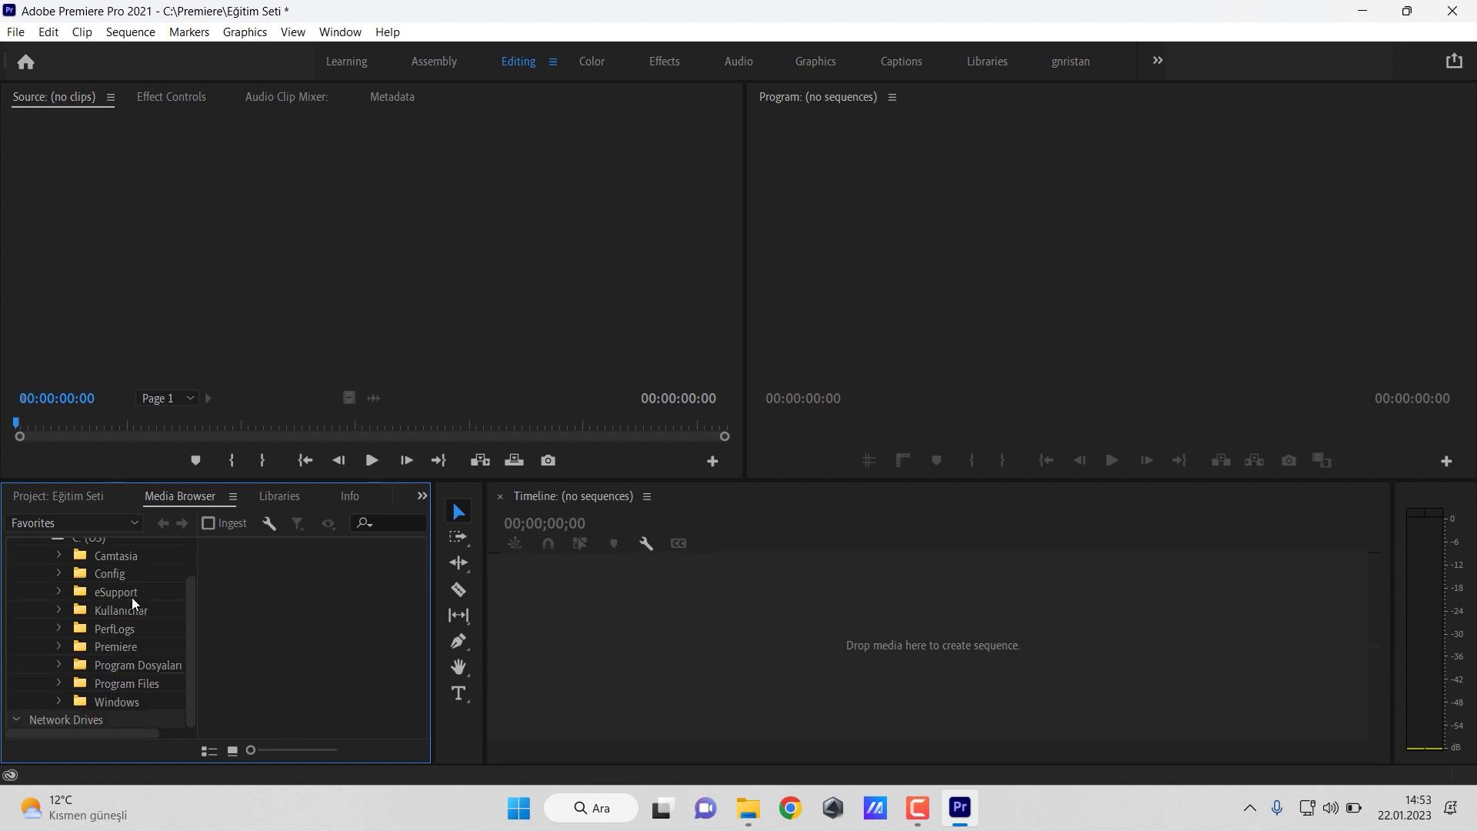
click(61, 649)
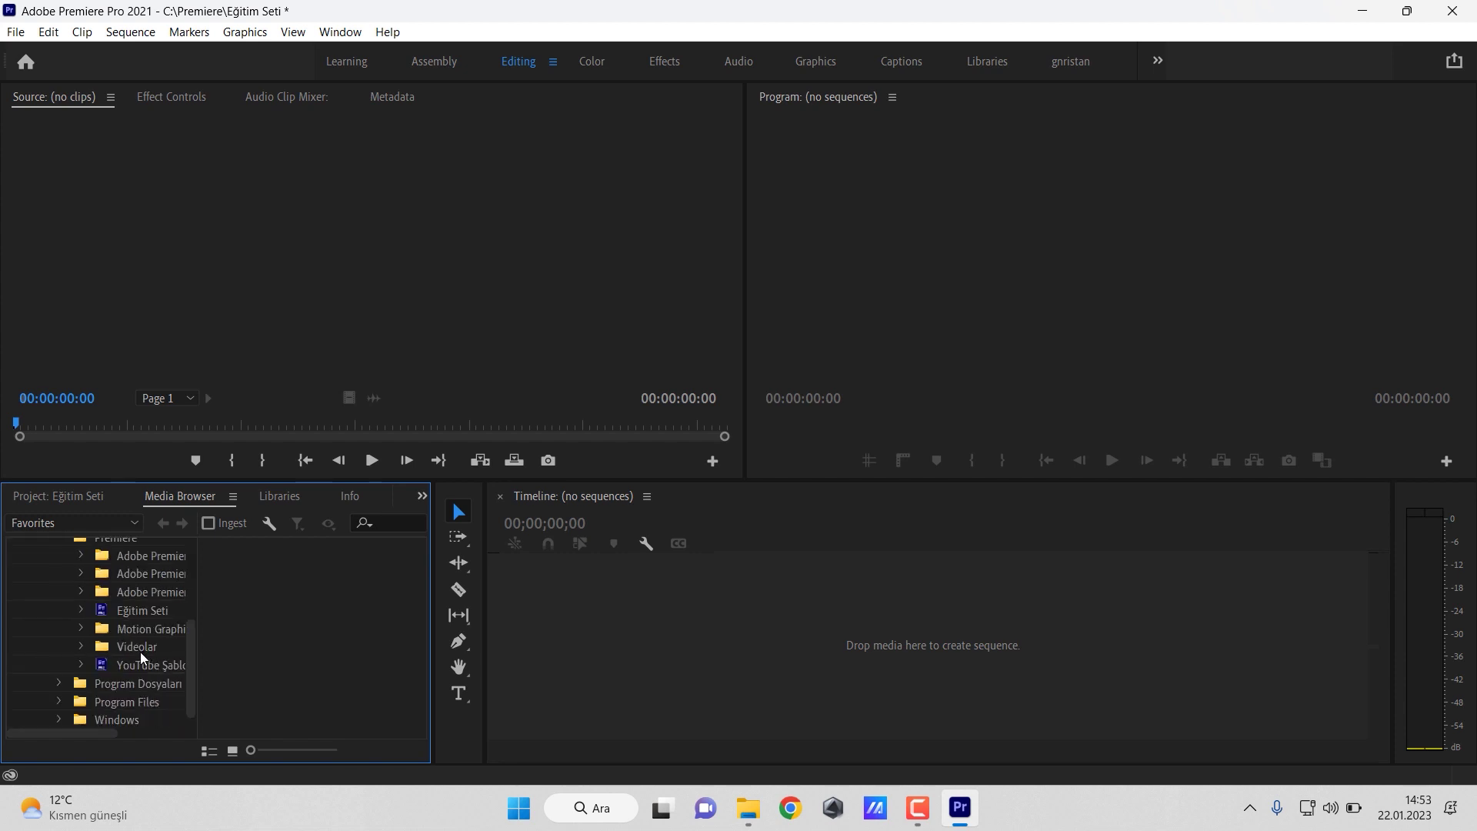
click(82, 646)
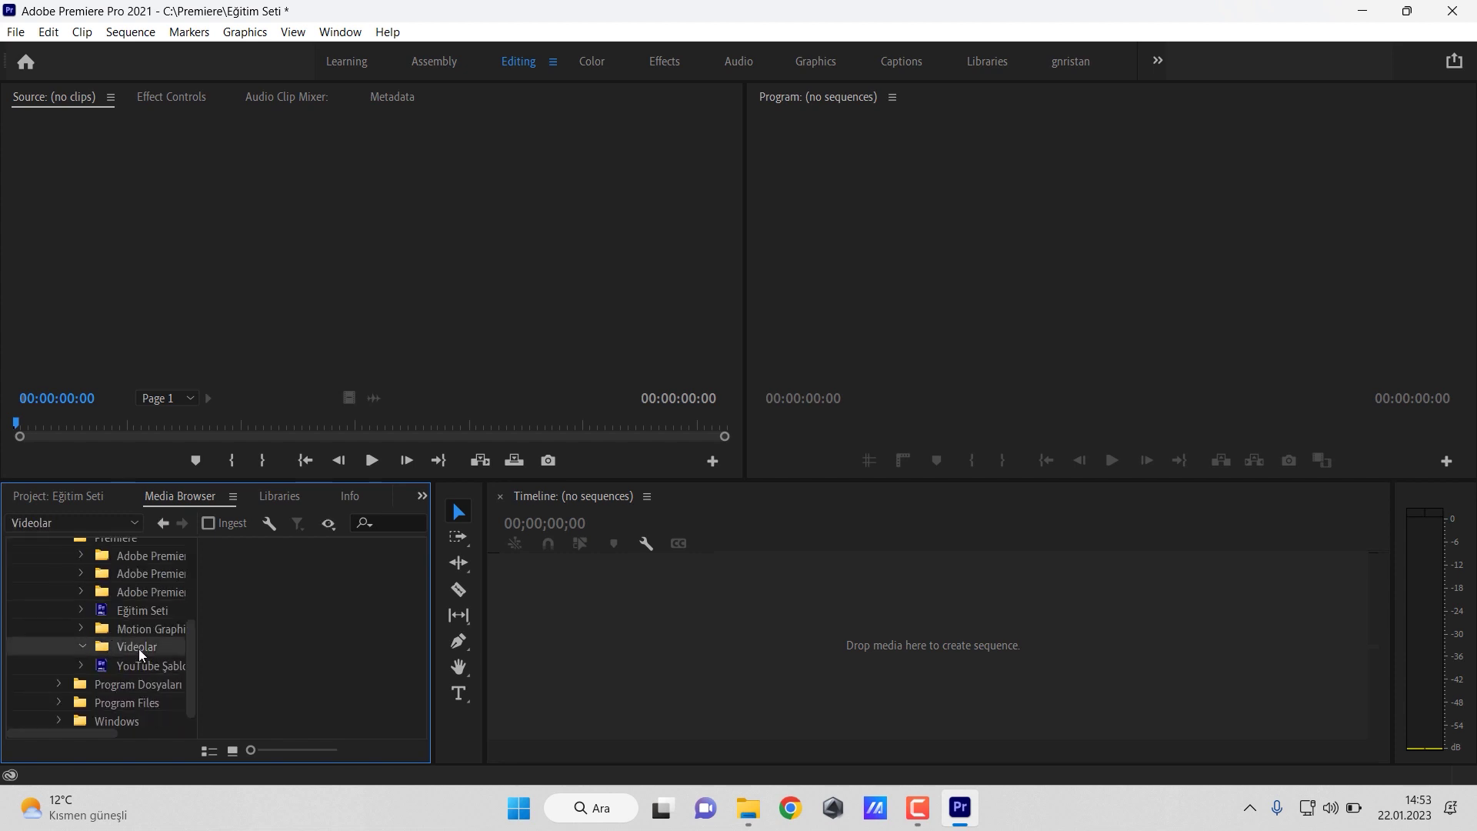
- Close the Media Browser and Libraries panels through their panel menus
click(75, 493)
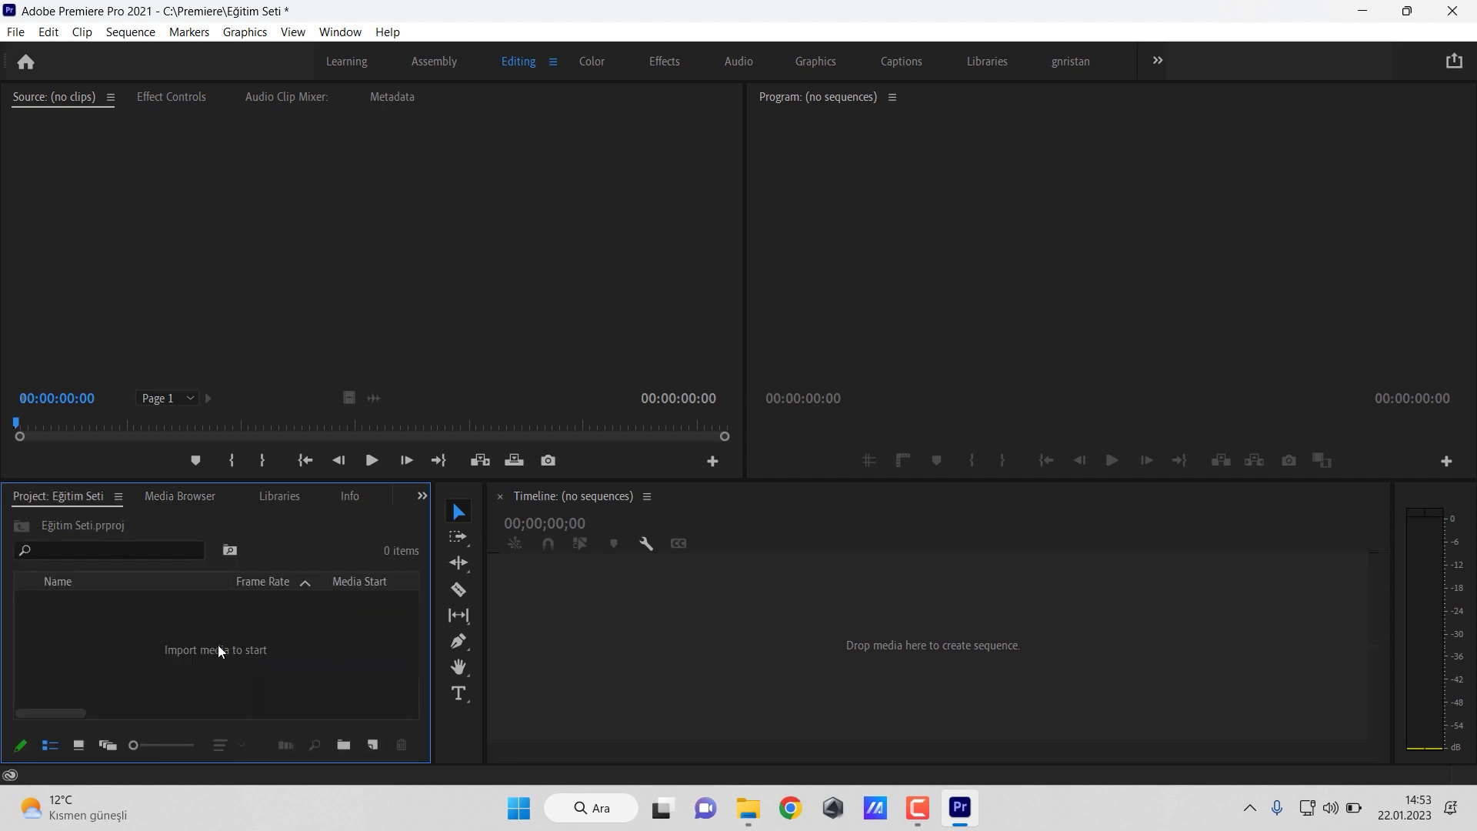
click(178, 495)
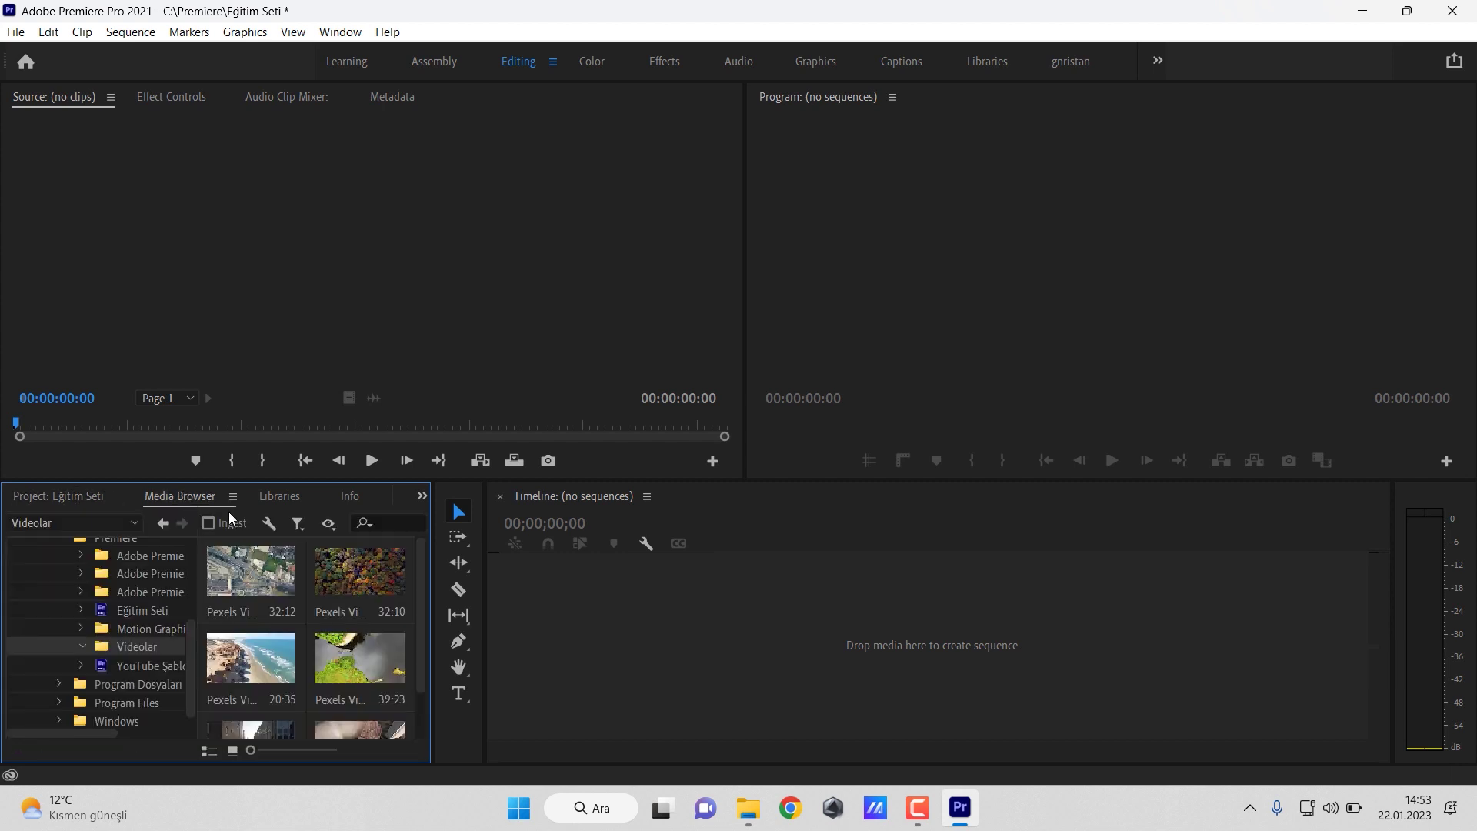
click(233, 496)
click(300, 504)
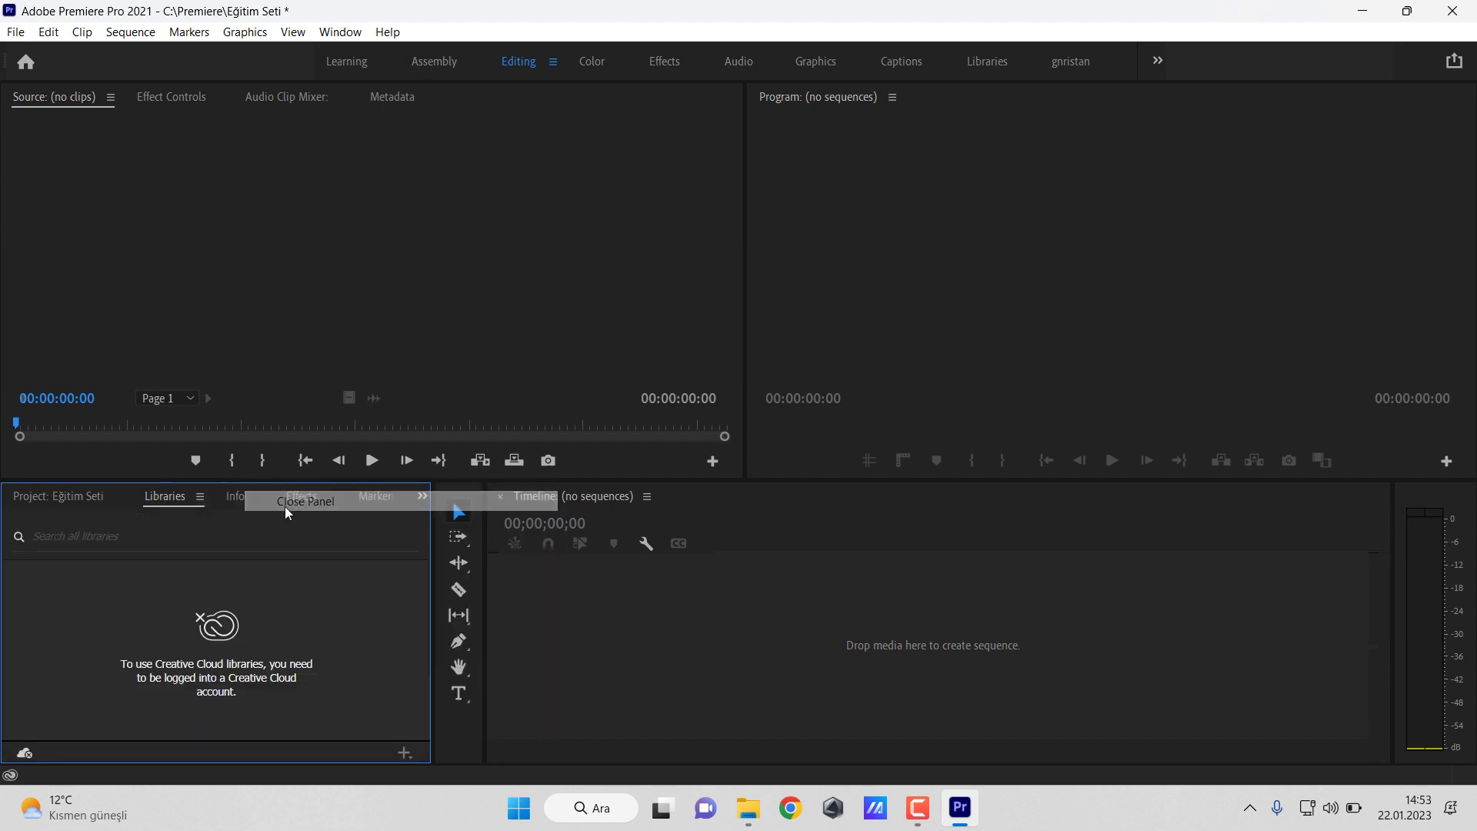
click(199, 498)
click(231, 502)
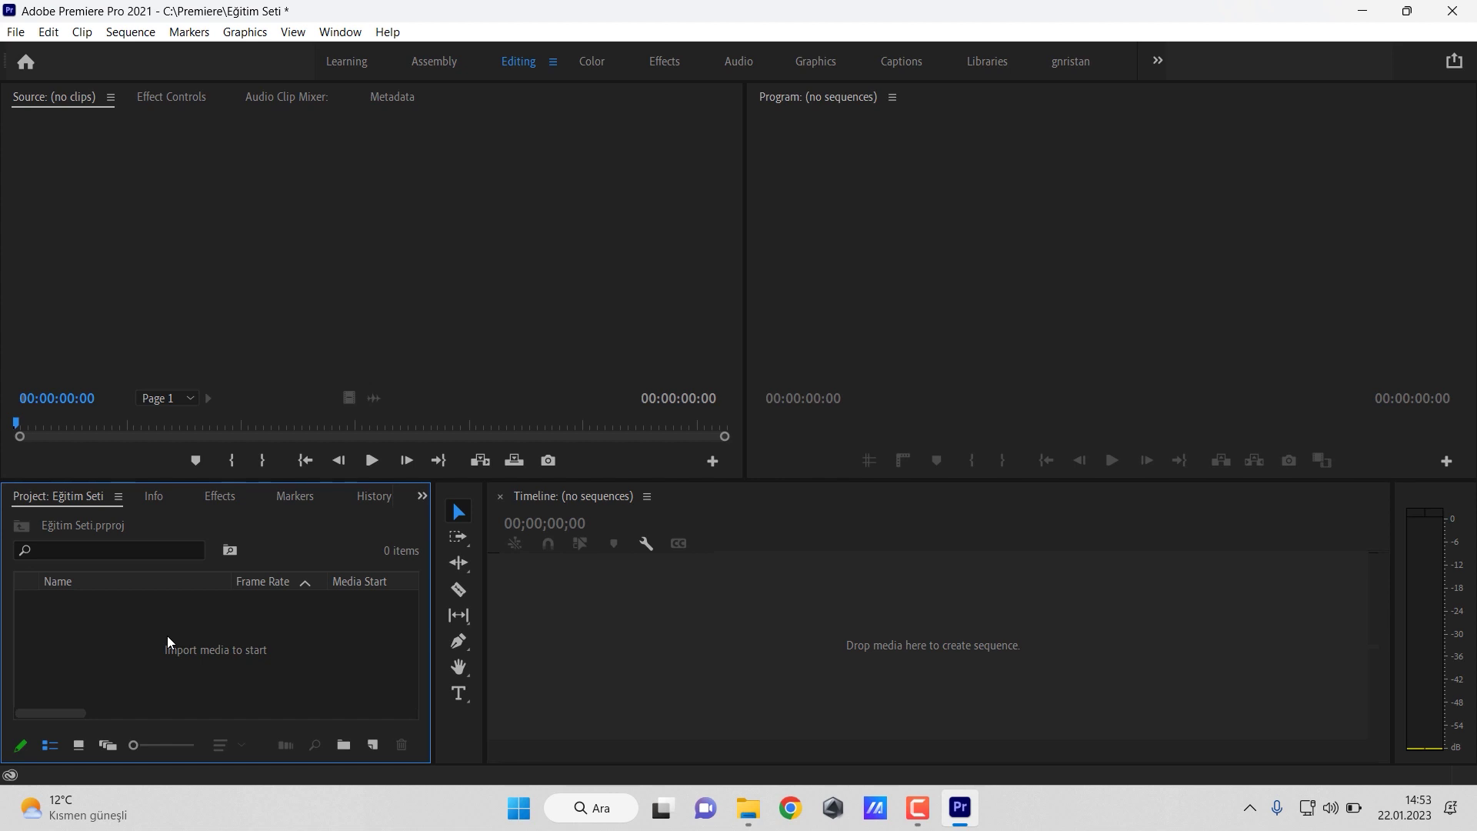
- Import Pexels Videos 1820193.mp4 into the project and check its Info details
double_click(168, 635)
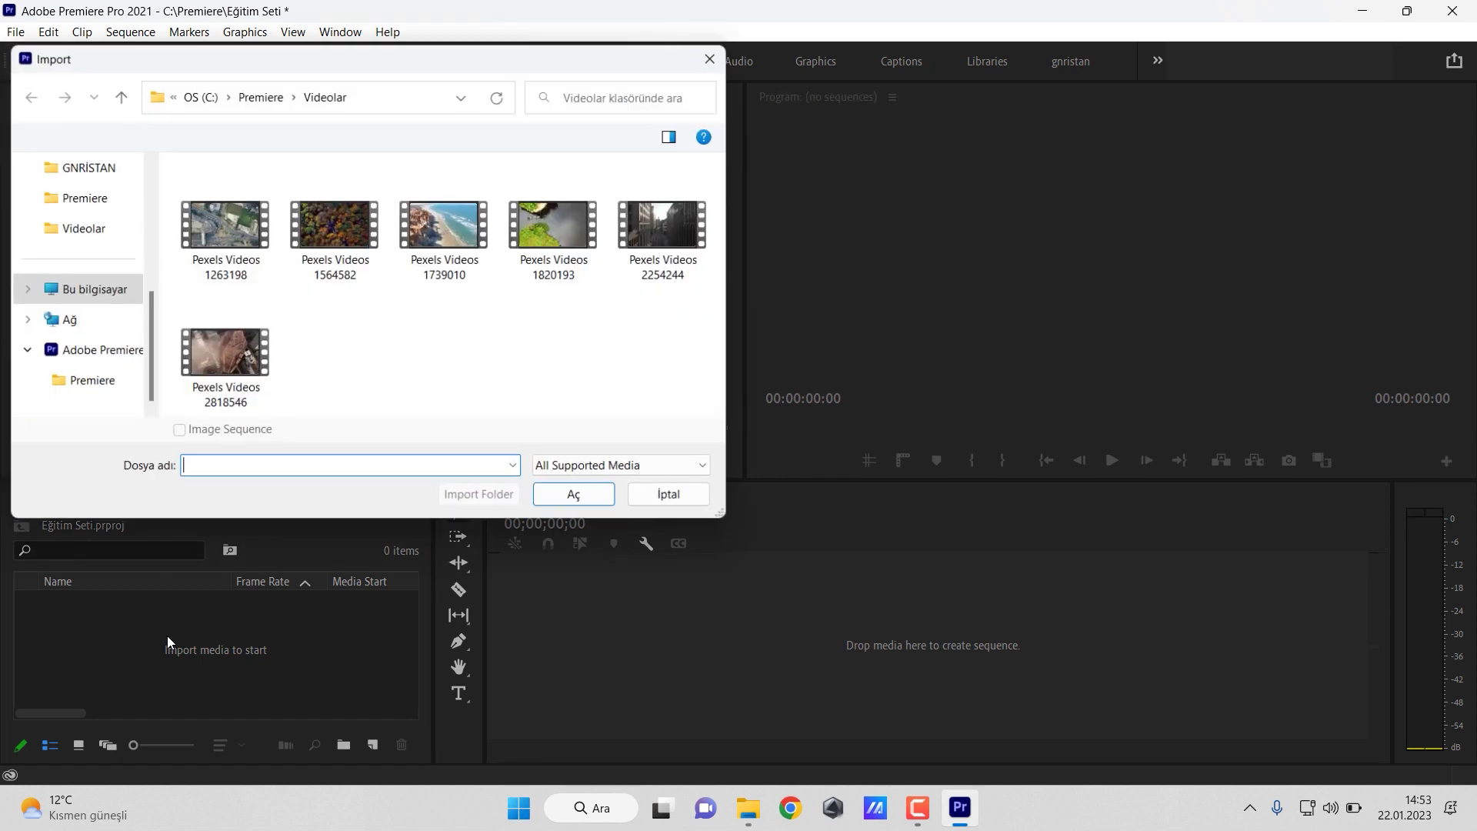
click(547, 248)
click(577, 497)
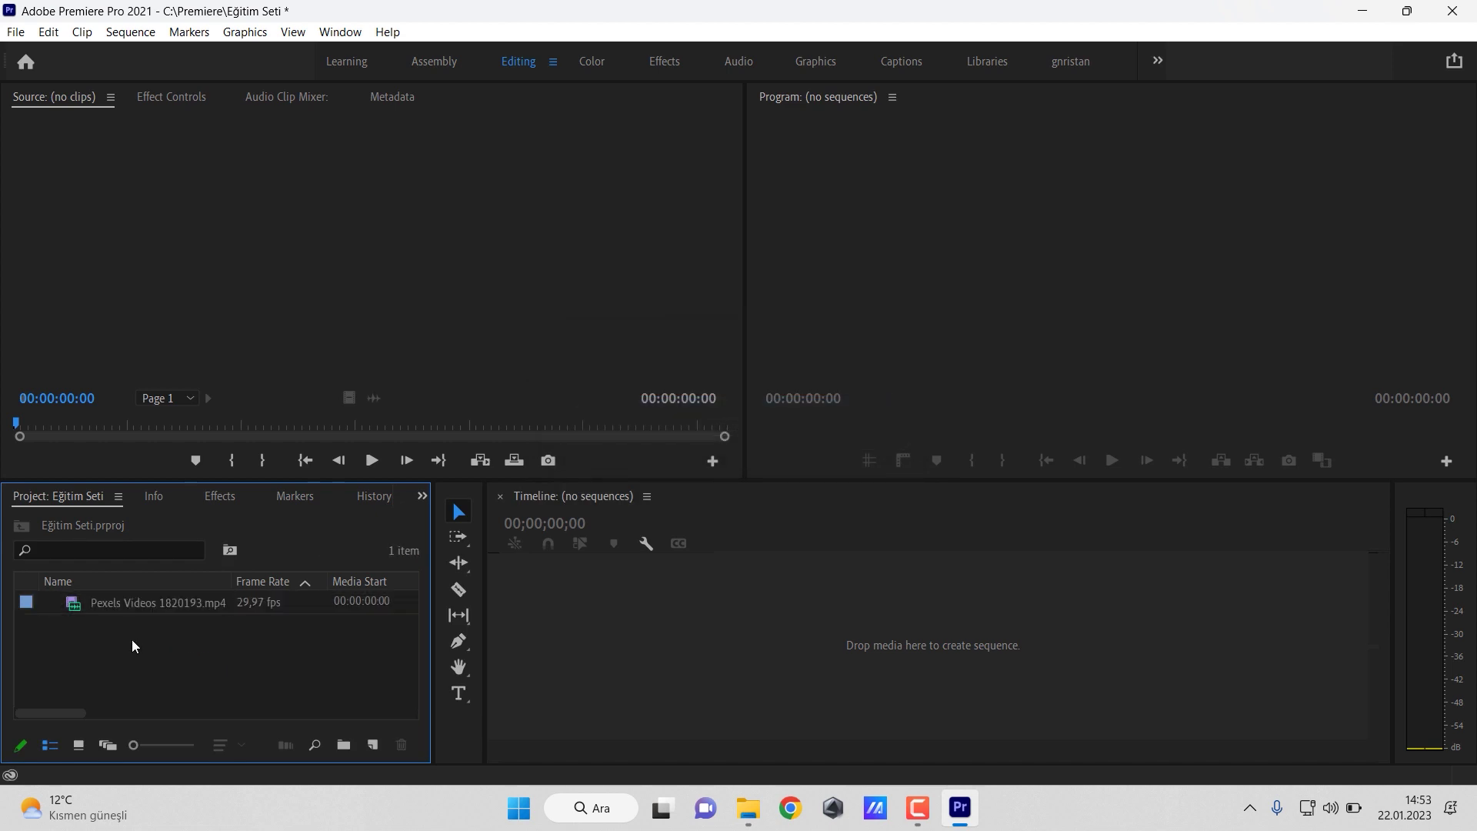
click(154, 495)
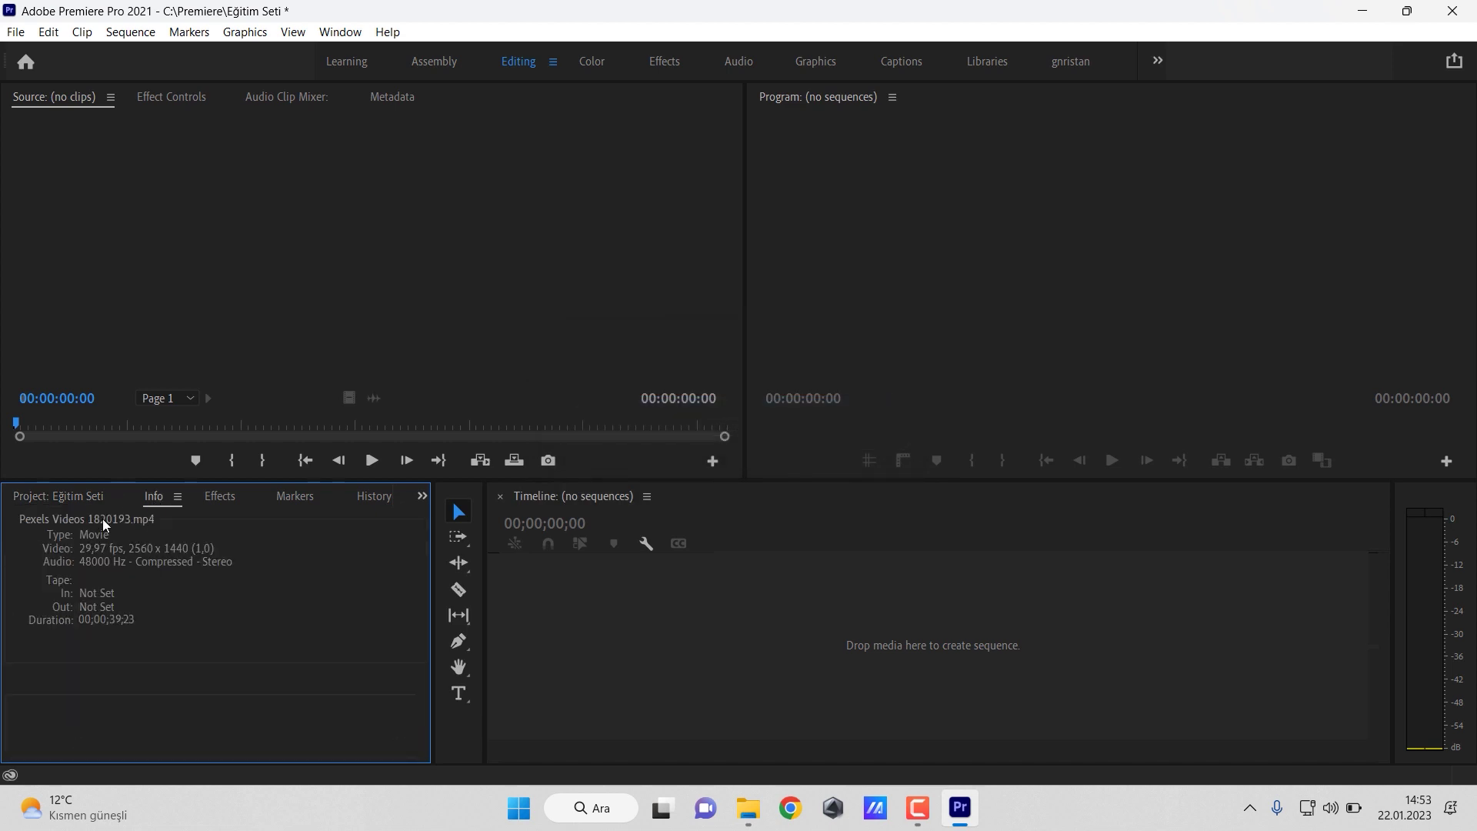
click(84, 499)
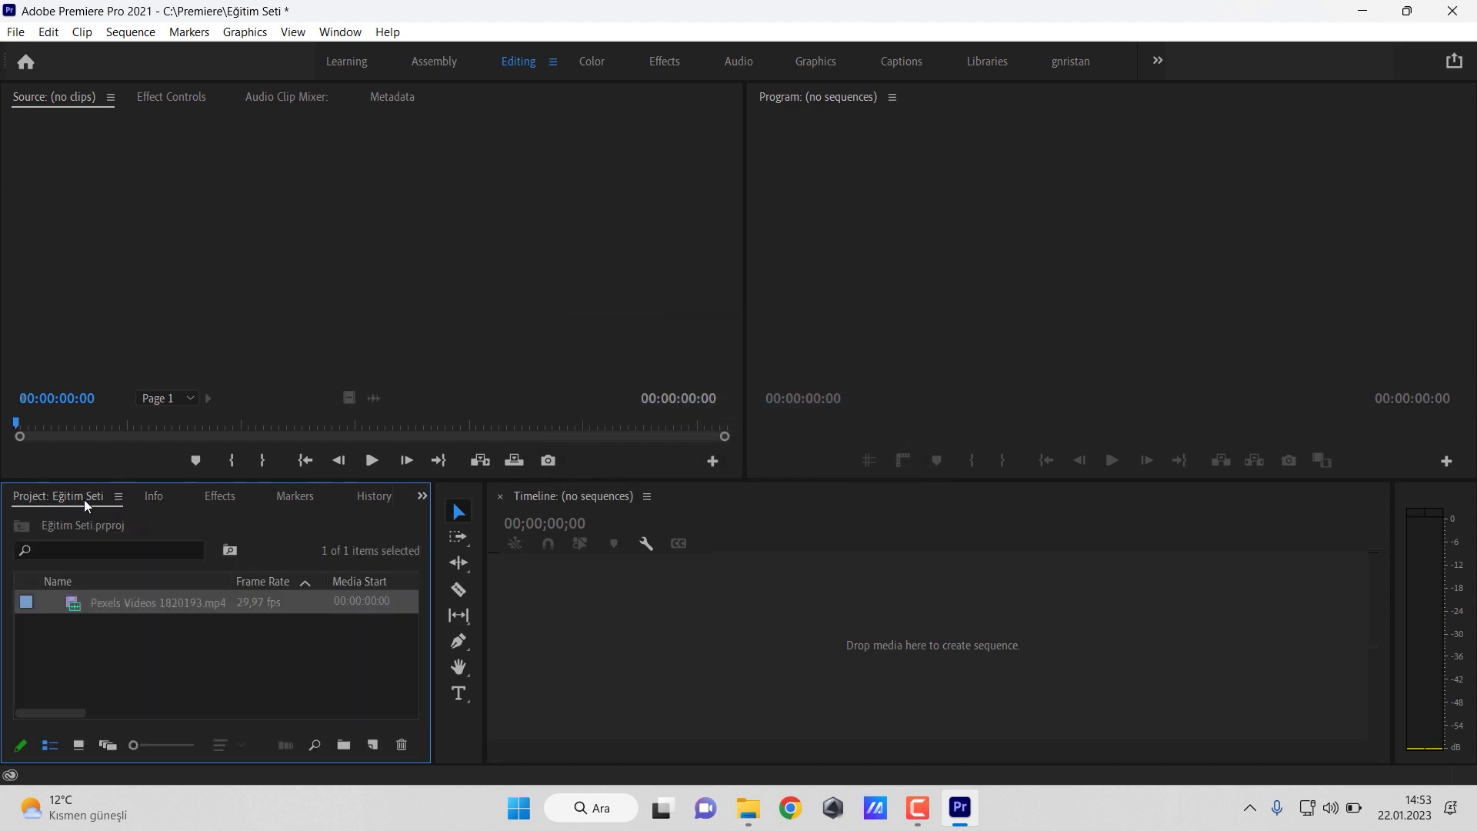
- Review the clip's Properties: file path, size, 2560 x 1440 resolution and 29,97 fps
right_click(100, 605)
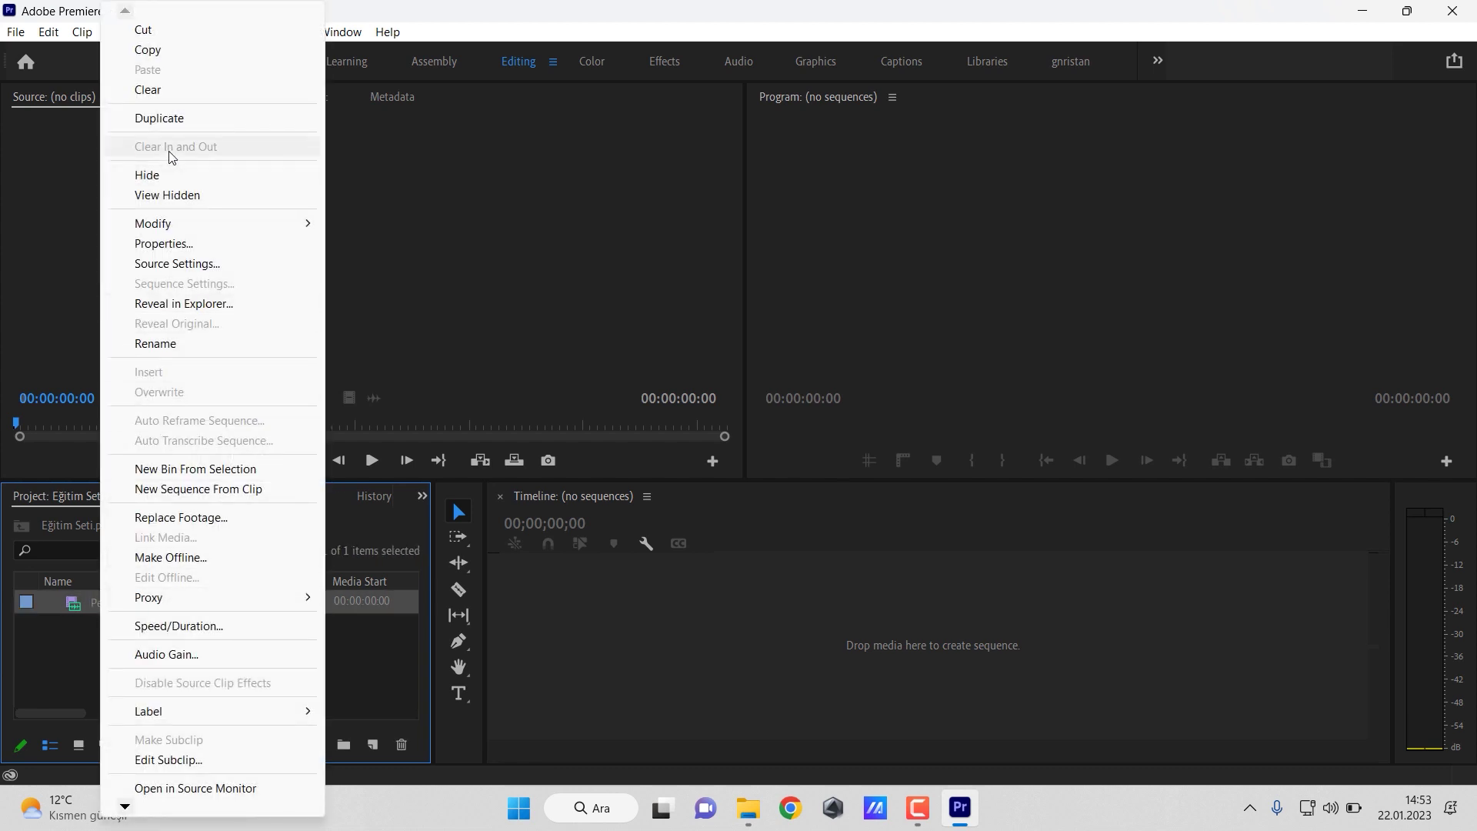
click(180, 243)
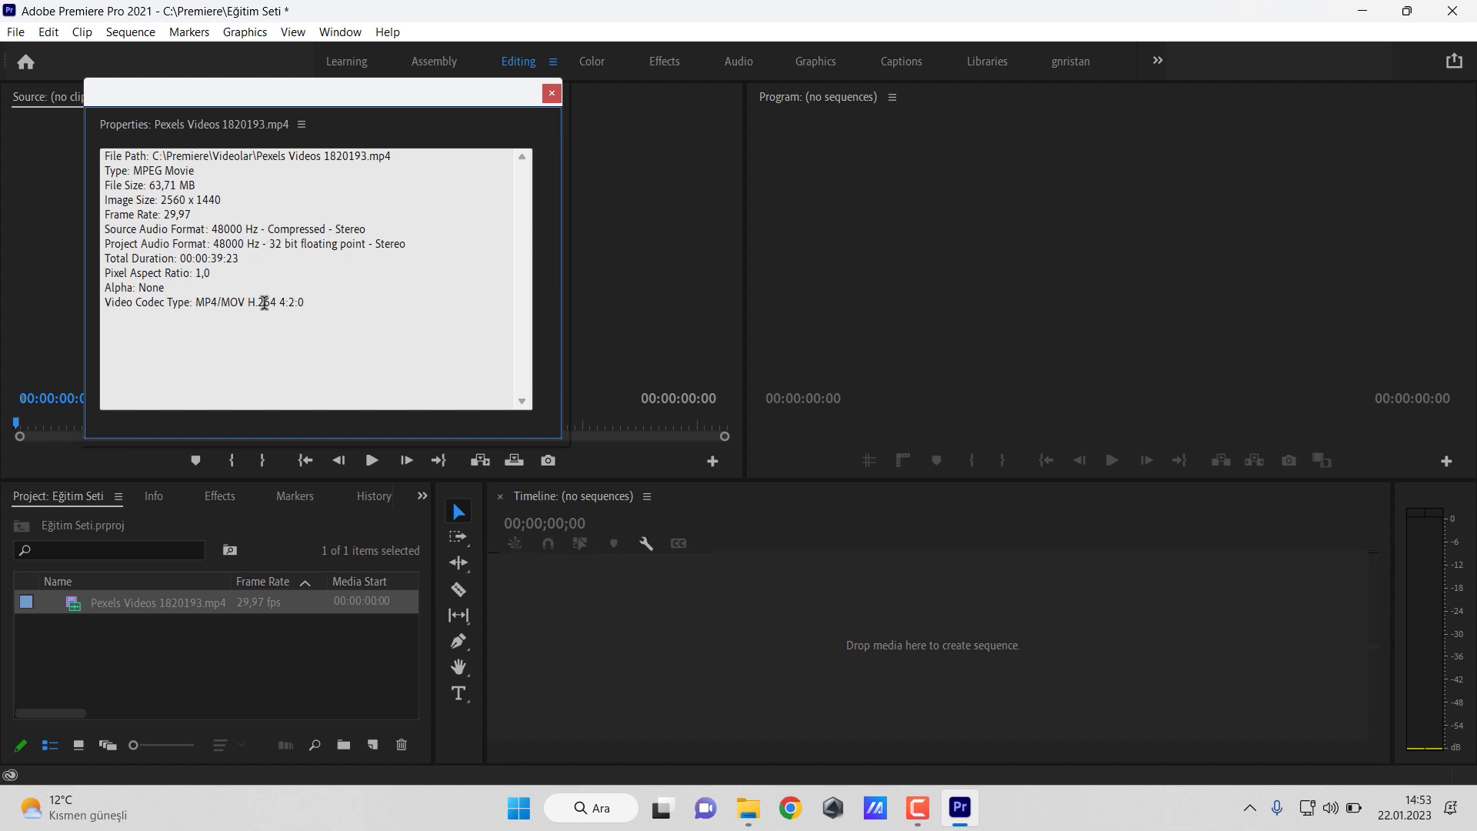
mouse_move(104, 154)
mouse_down()
mouse_move(275, 263)
mouse_move(329, 321)
mouse_up()
click(329, 321)
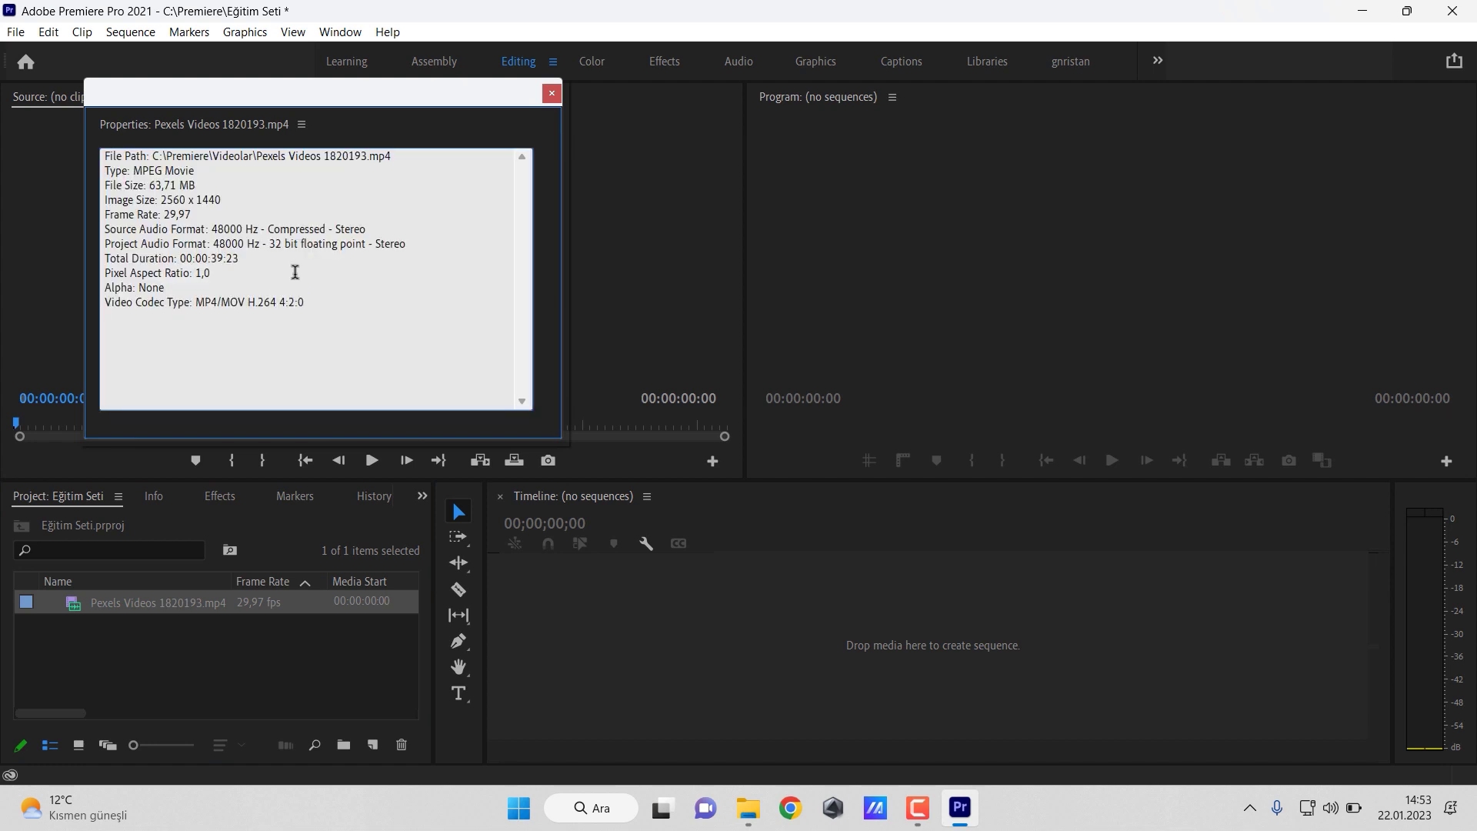
drag(108, 156, 368, 157)
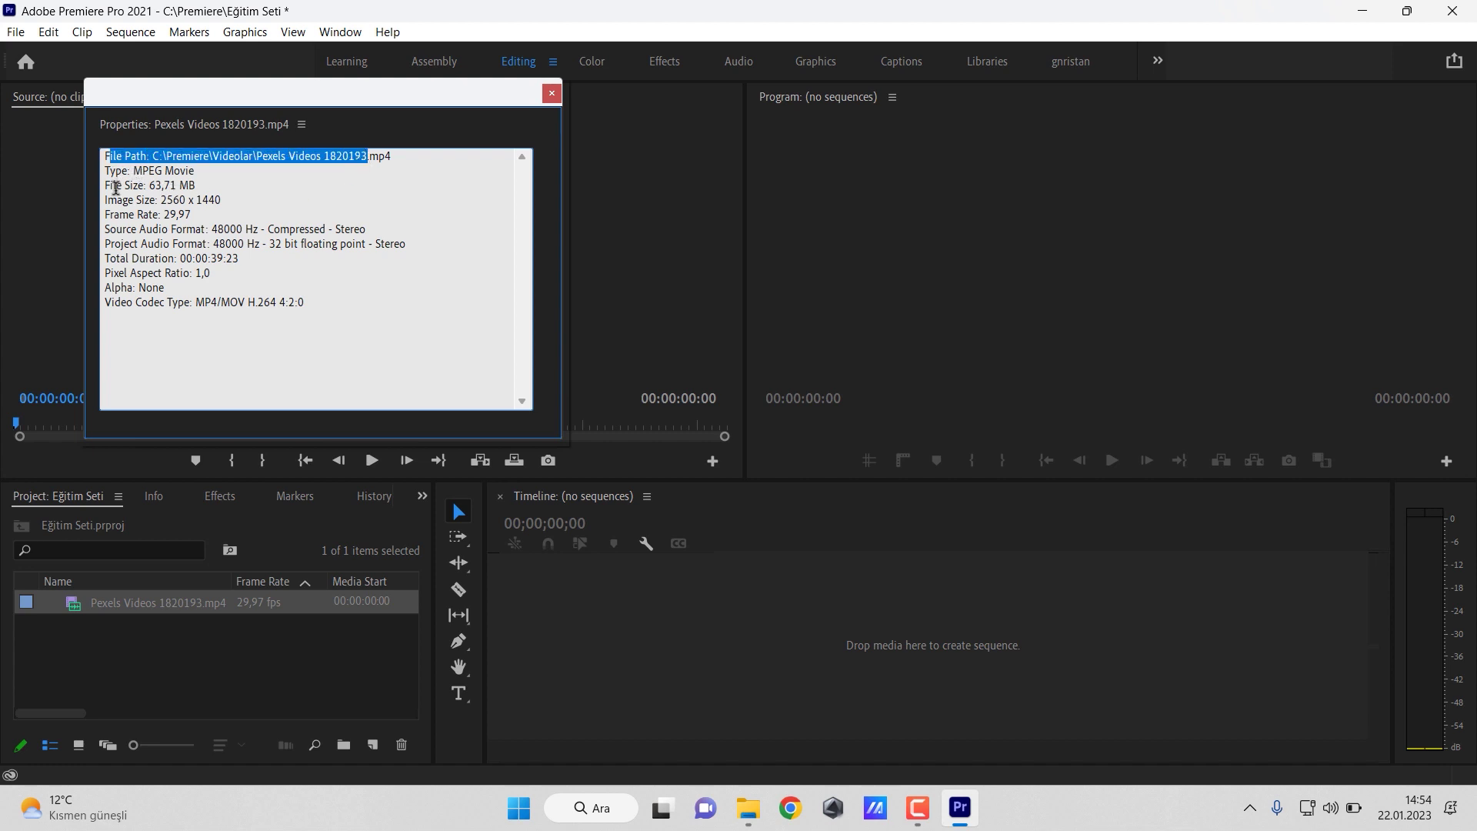
drag(109, 185, 171, 184)
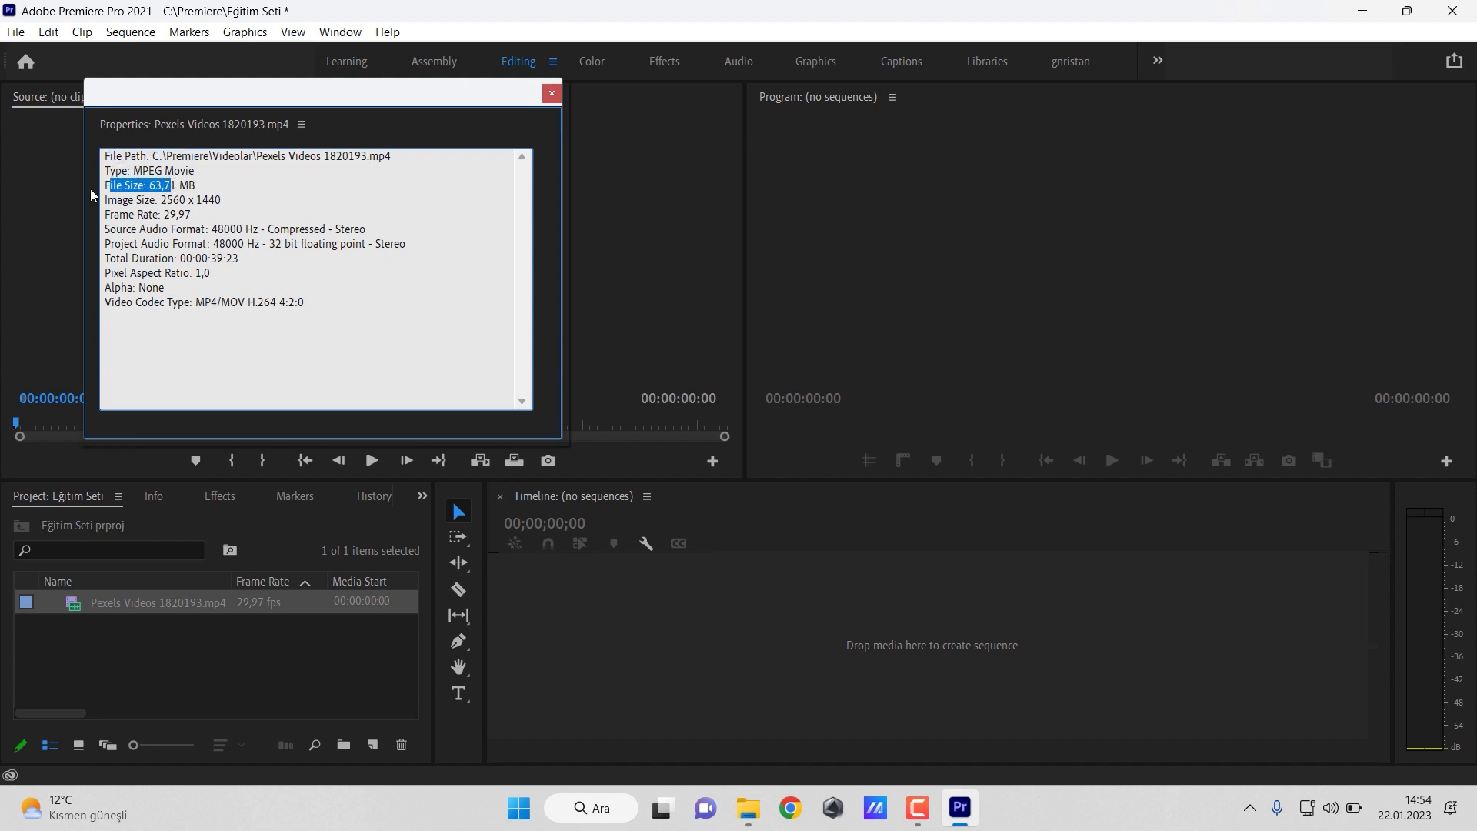
click(171, 198)
drag(161, 199, 222, 200)
drag(128, 215, 191, 215)
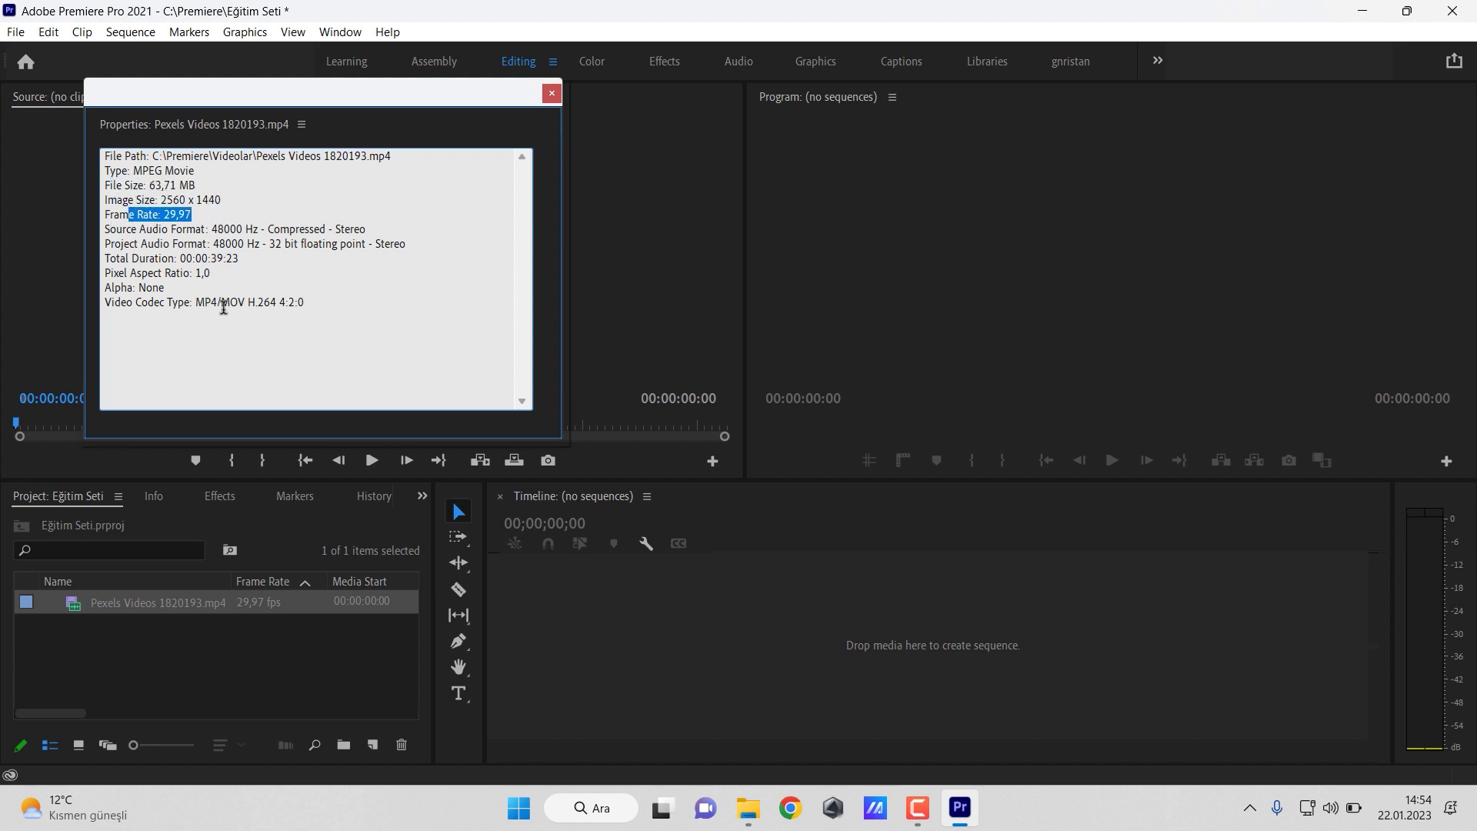
click(551, 93)
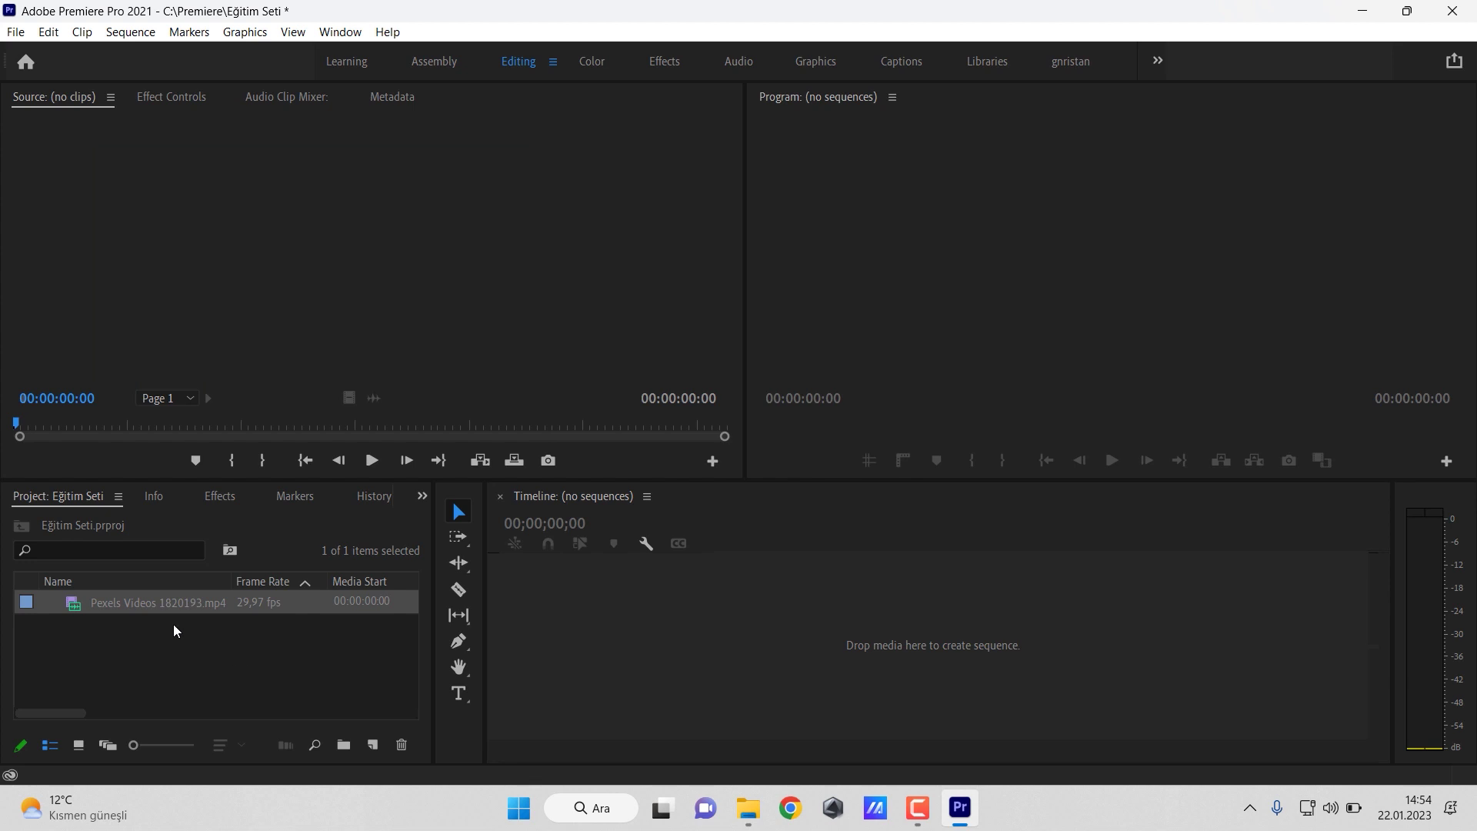
click(154, 496)
- Close the Info and Markers panels through their panel menus
click(180, 496)
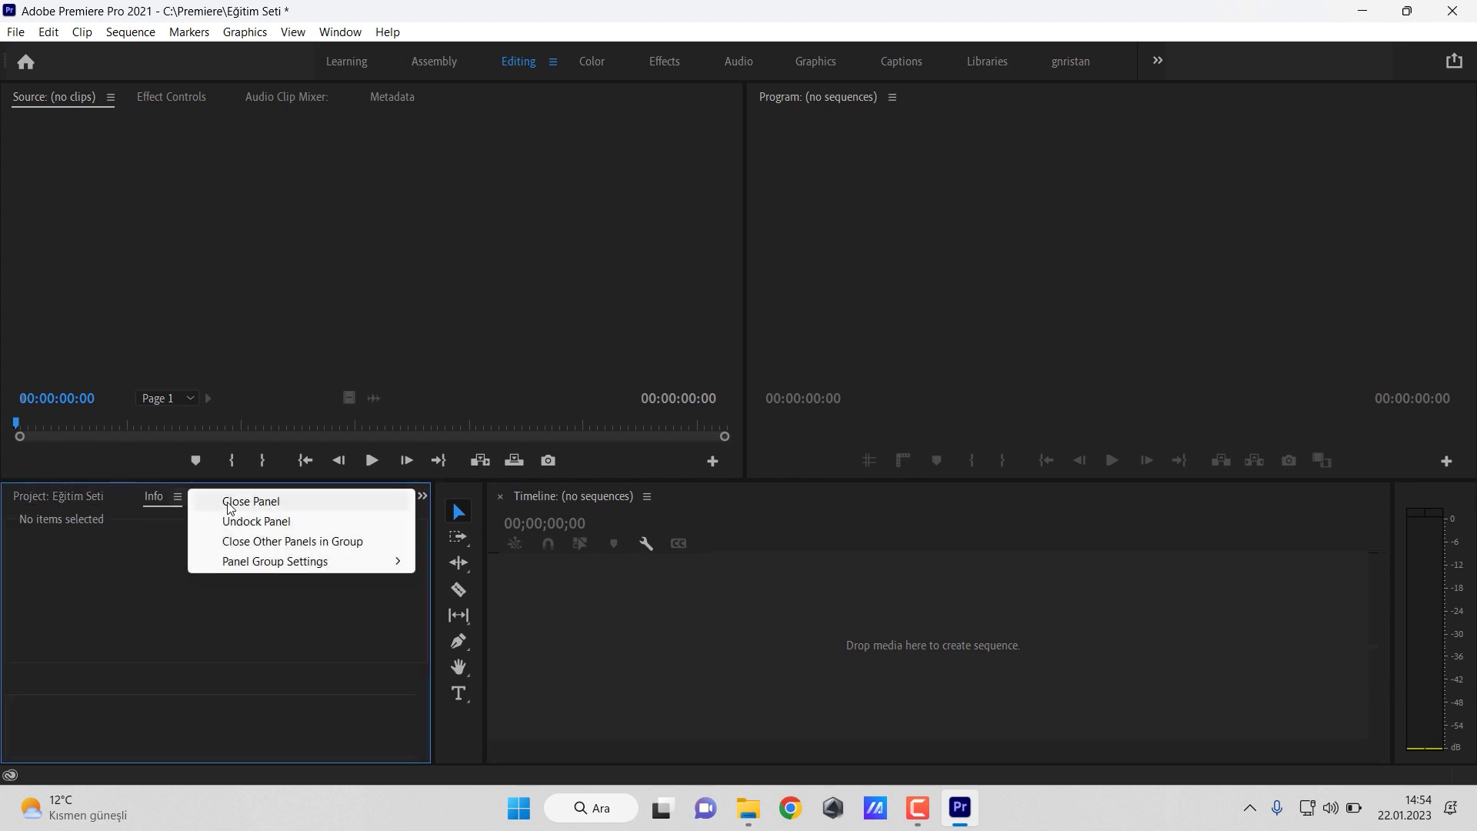
click(215, 498)
click(248, 497)
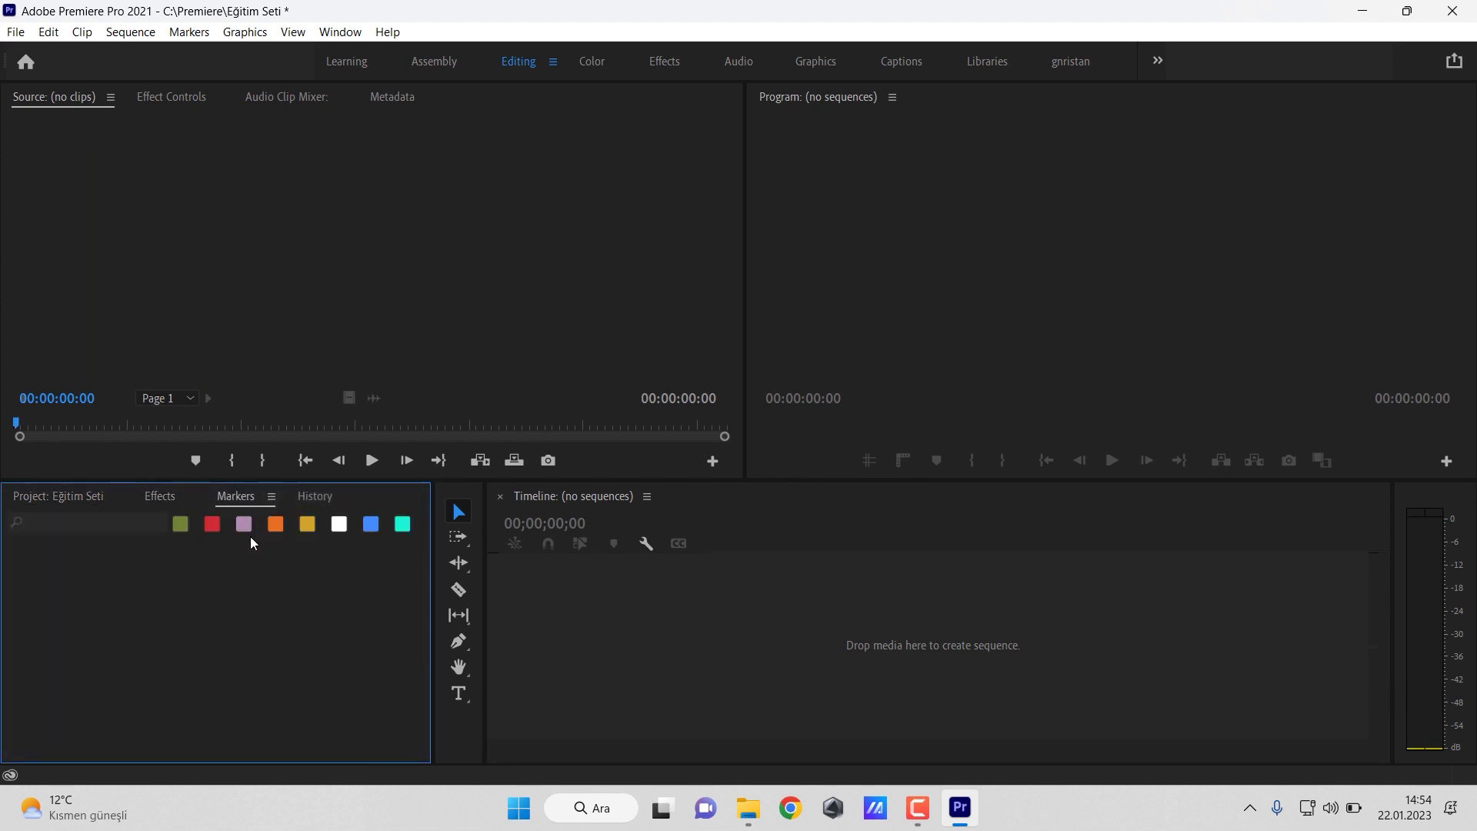
click(271, 496)
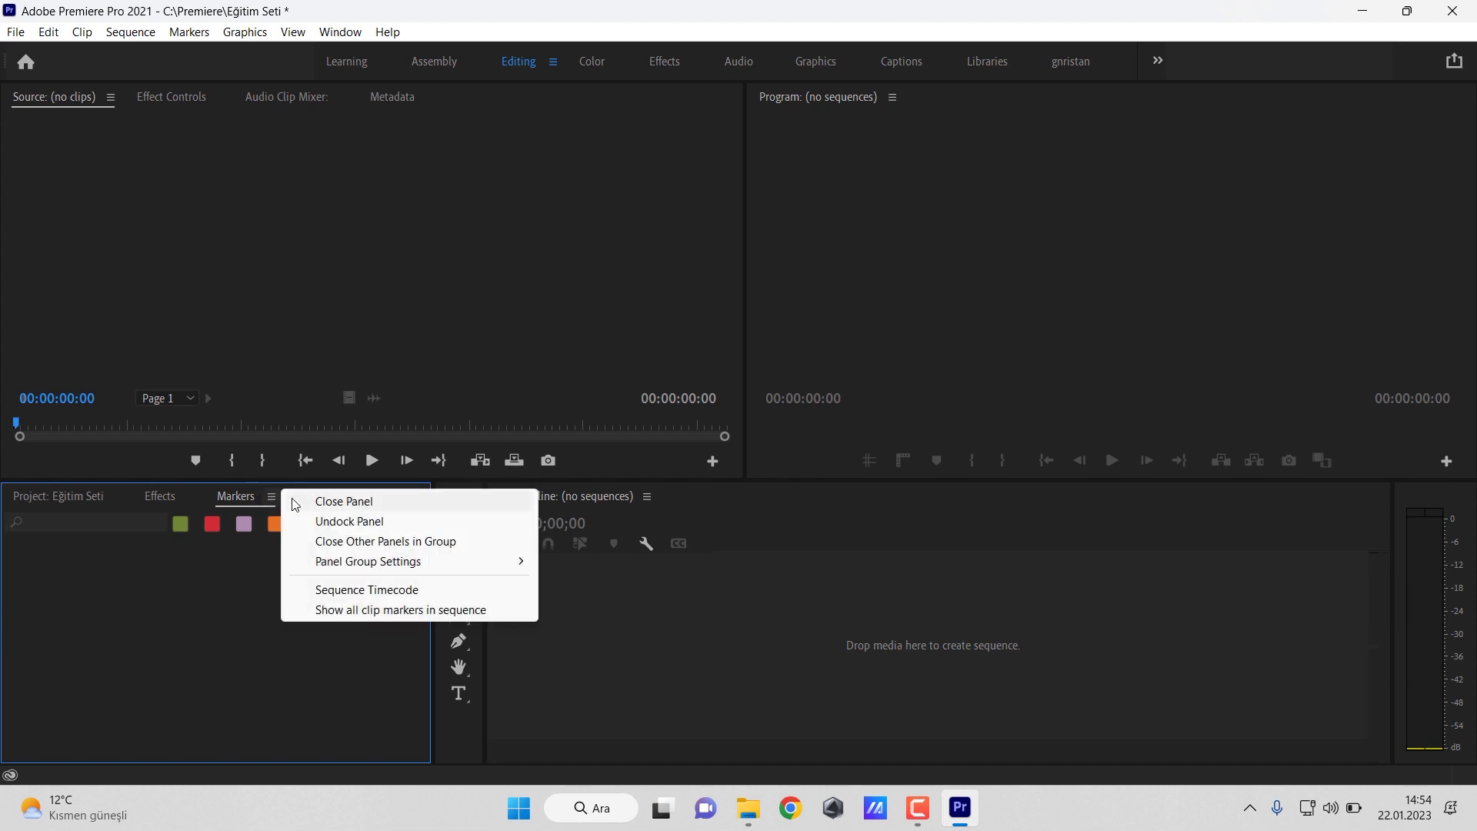
click(316, 501)
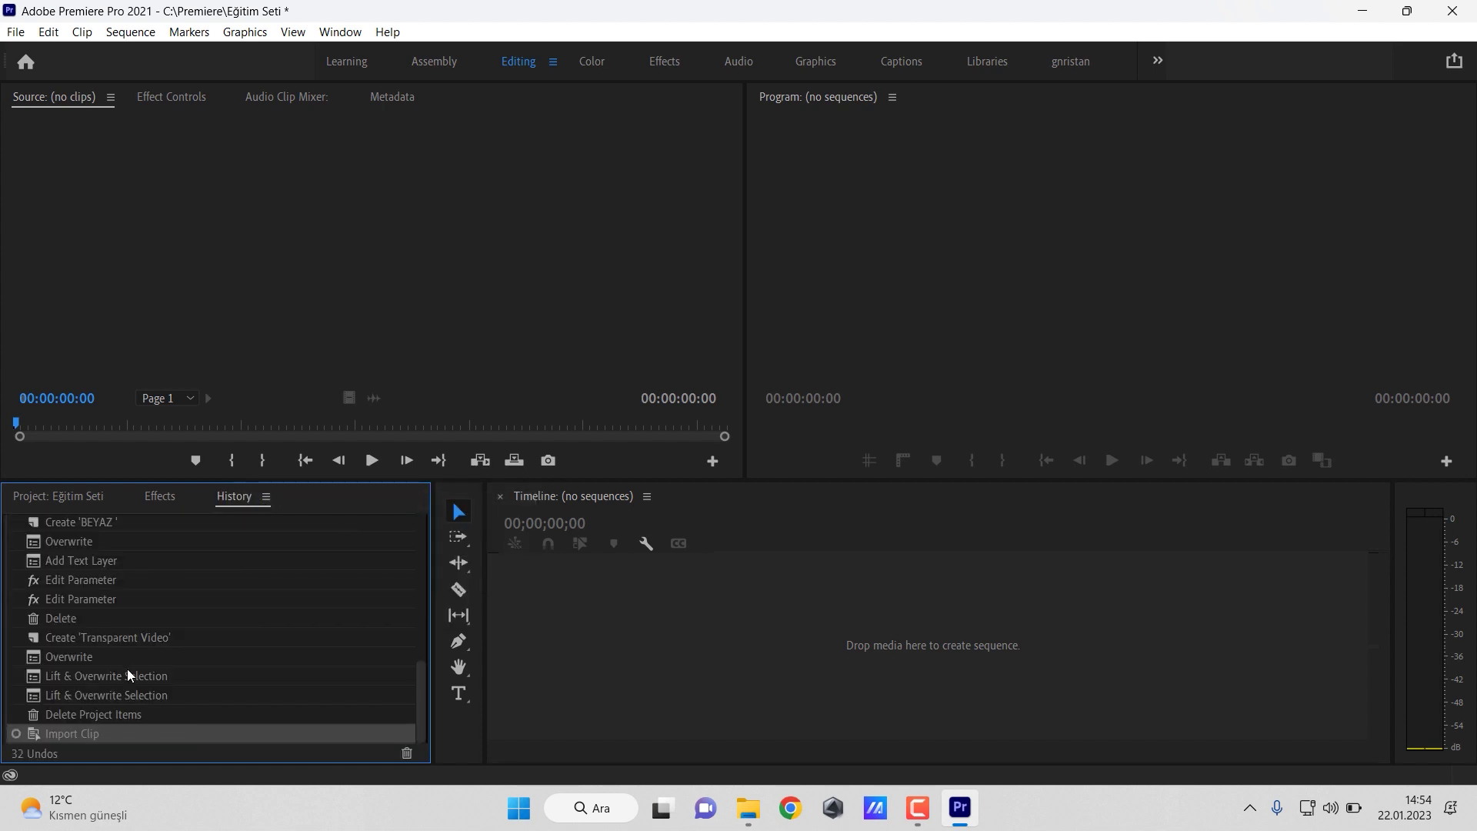
scroll(127, 663, up, 2)
scroll(128, 660, down, 2)
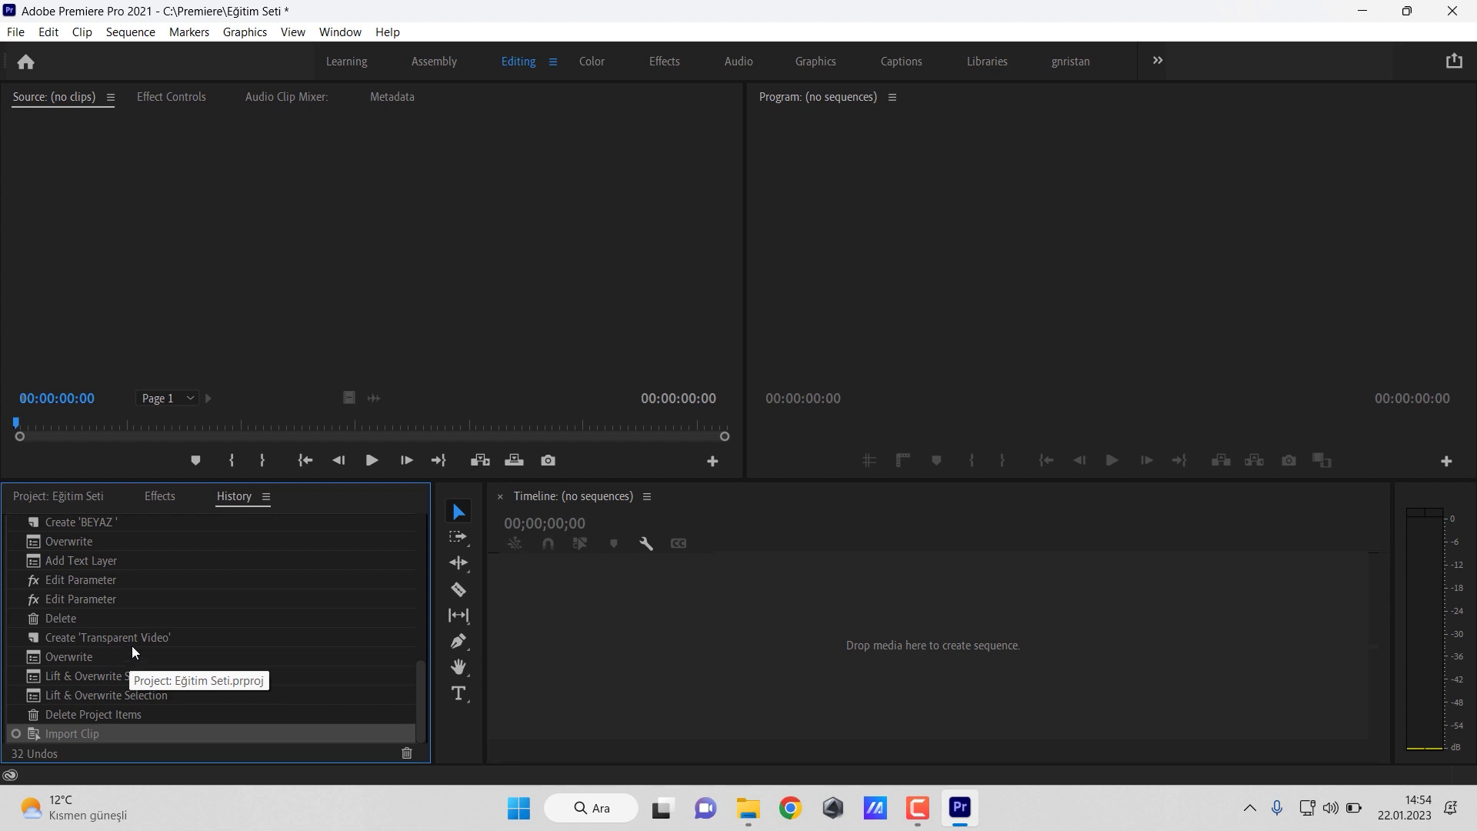
- Close the History panel and return to the Project: Eğitim Seti bin
click(266, 497)
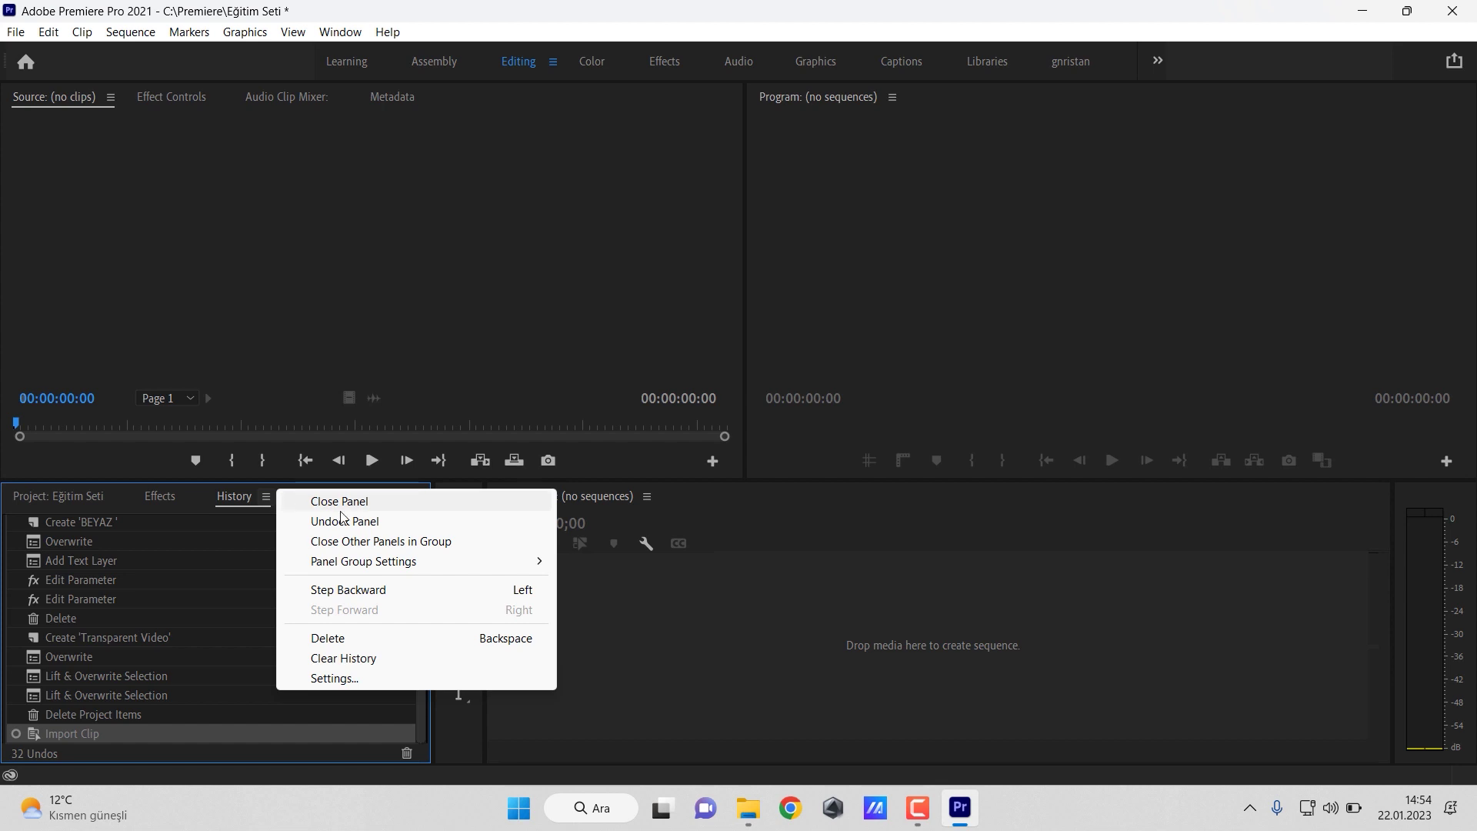
click(339, 502)
click(69, 505)
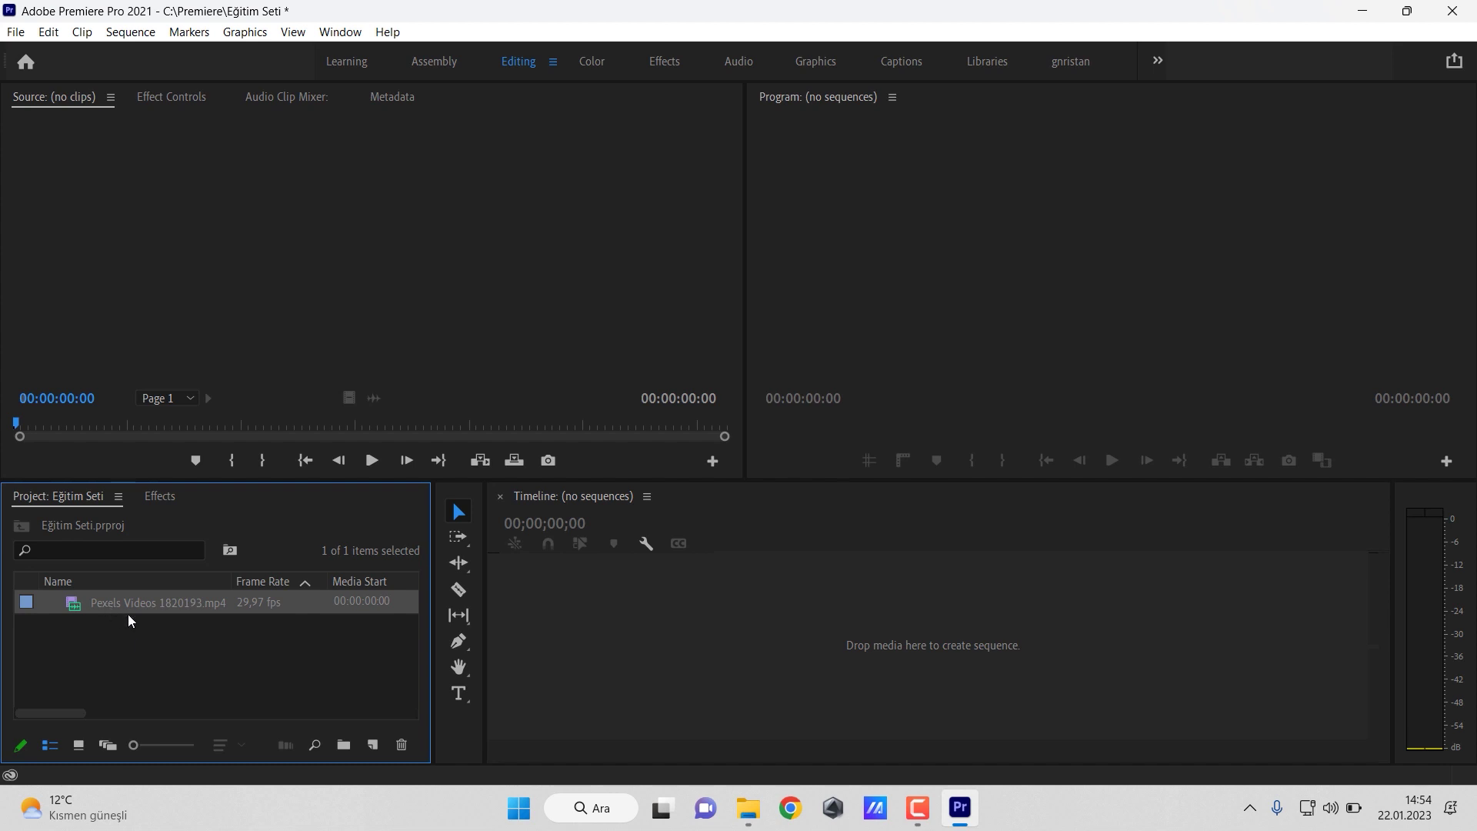
click(357, 32)
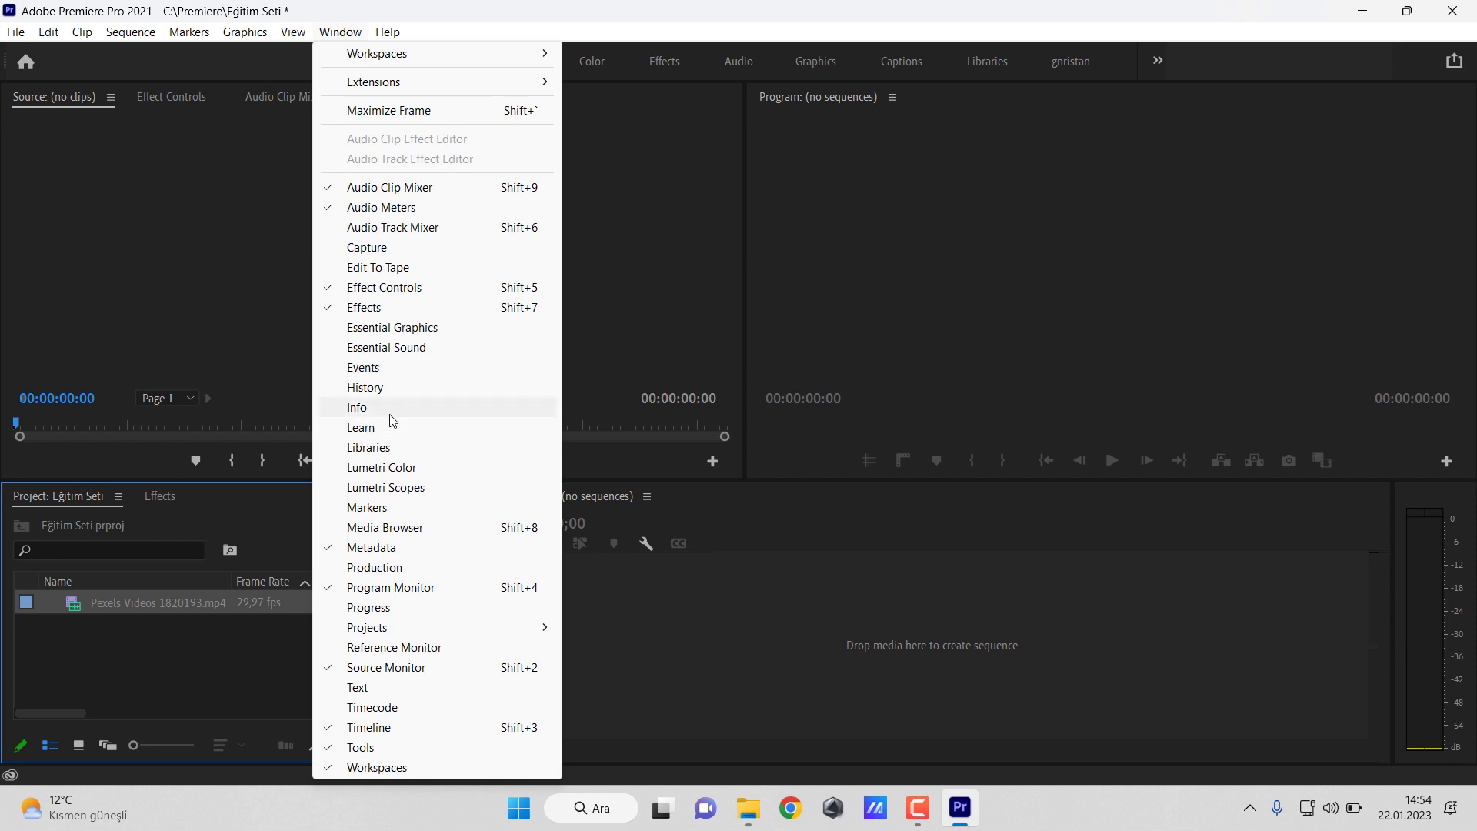
click(391, 408)
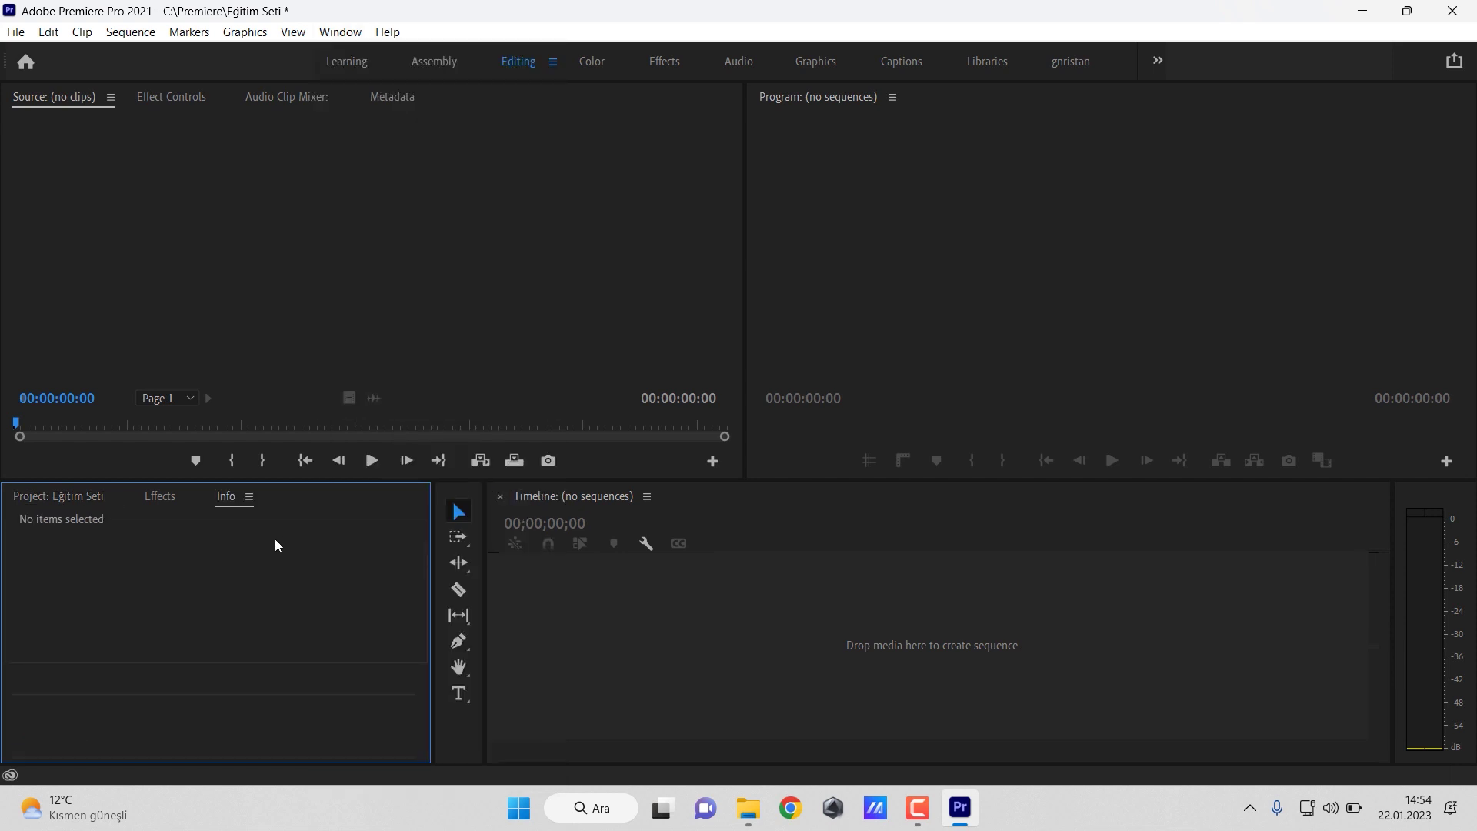
click(44, 498)
click(133, 602)
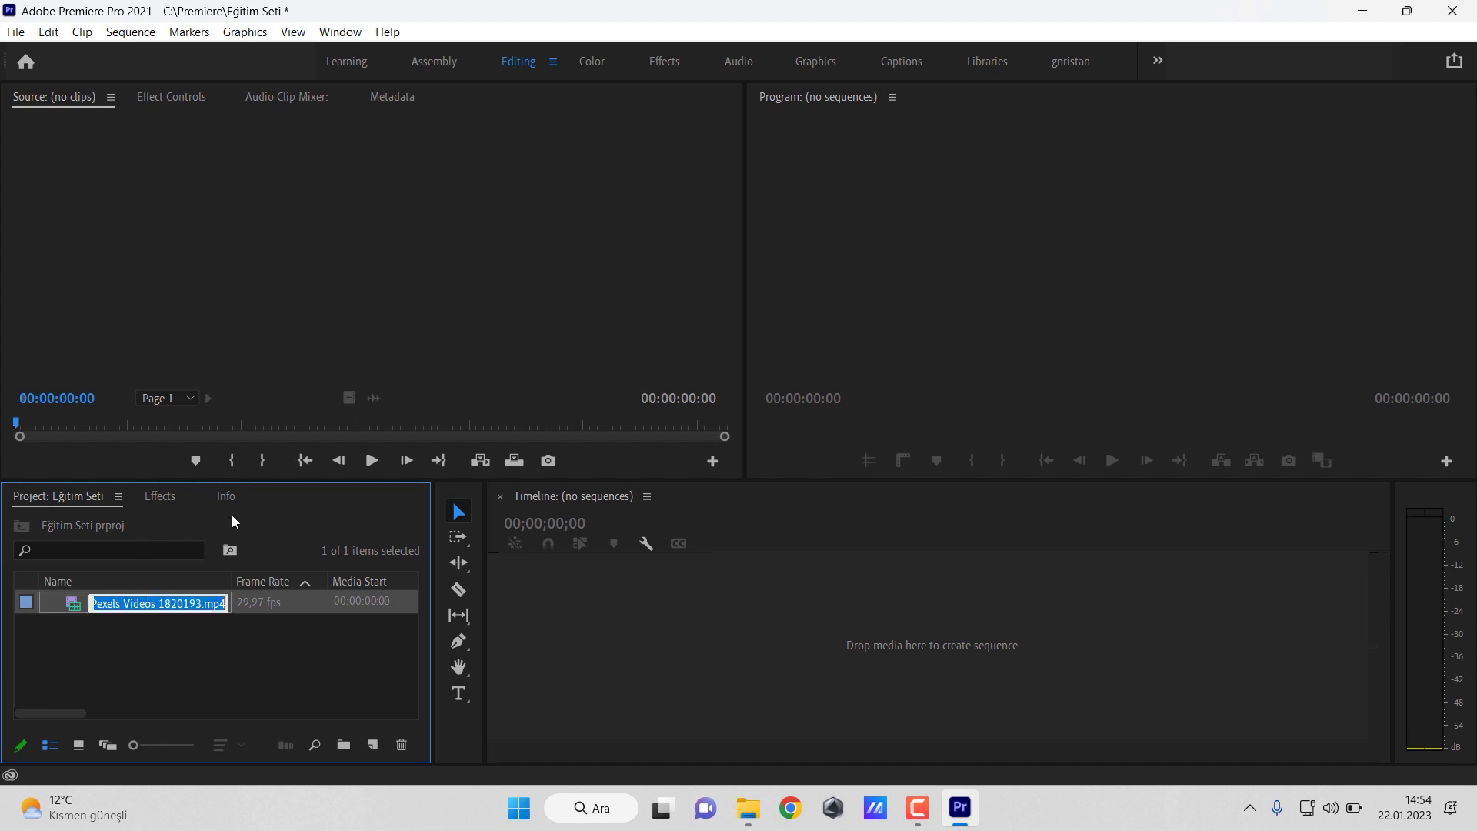
click(95, 603)
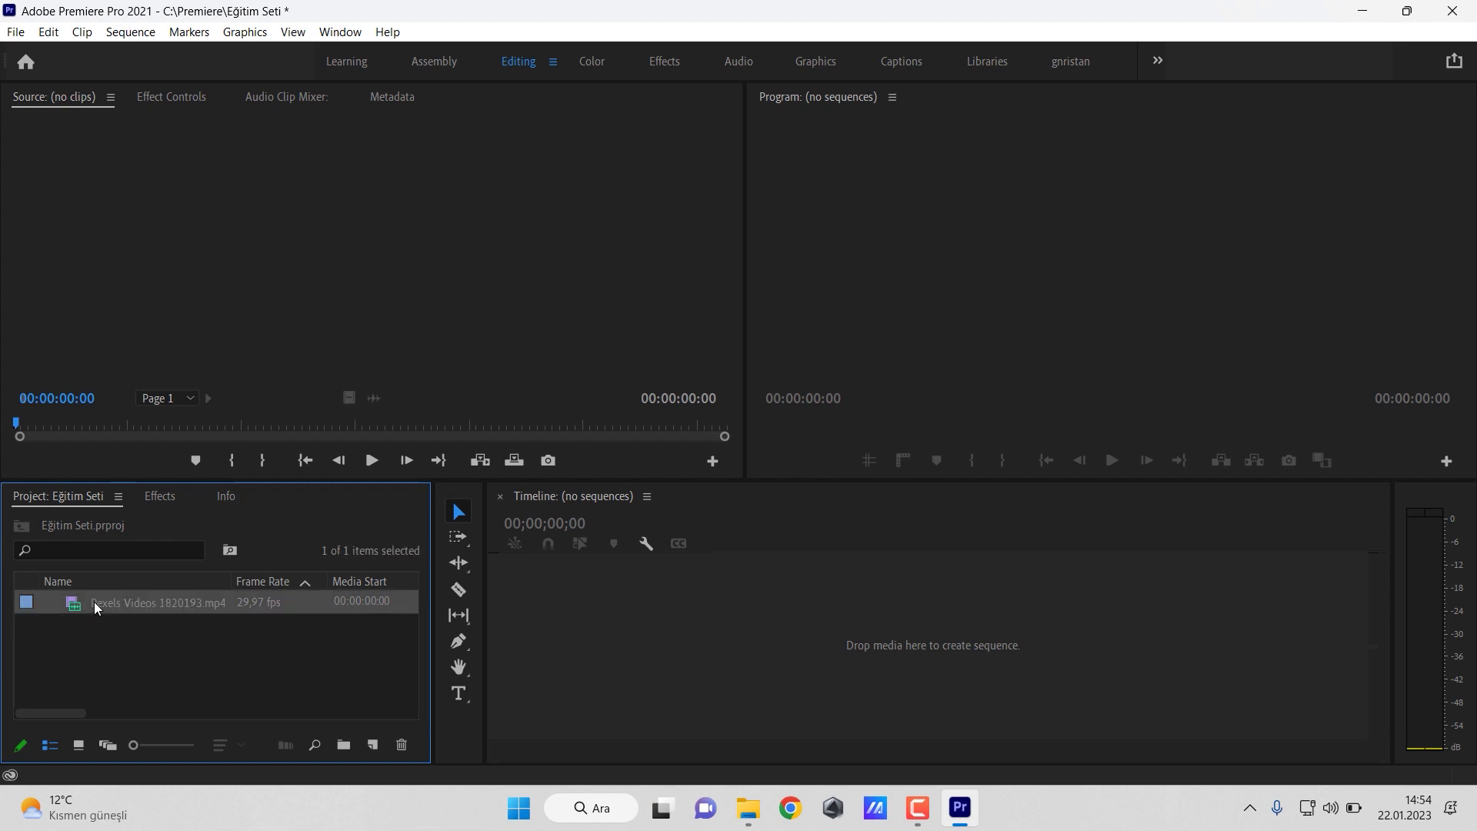
click(226, 498)
click(249, 496)
click(320, 502)
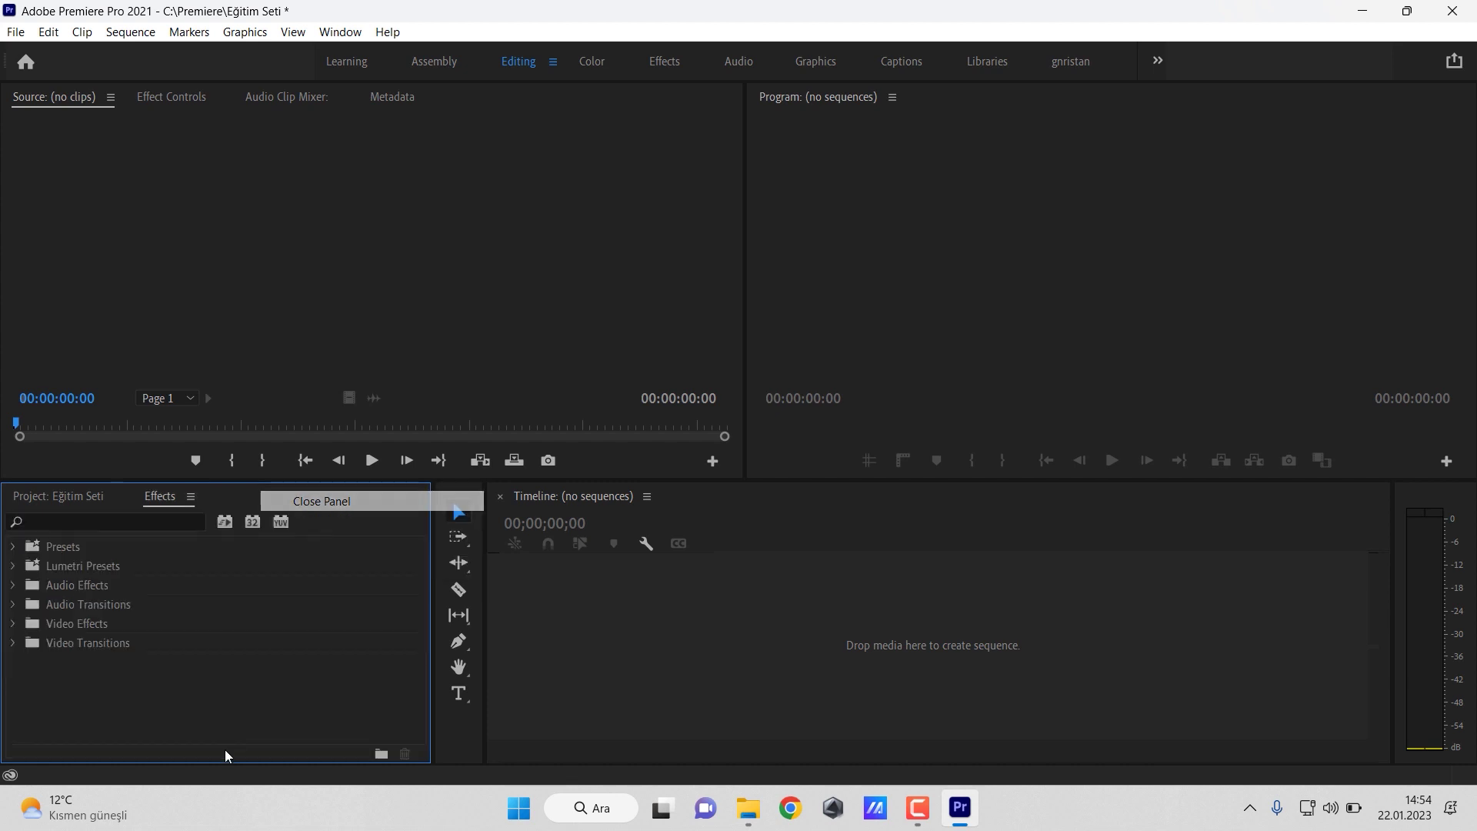
click(77, 496)
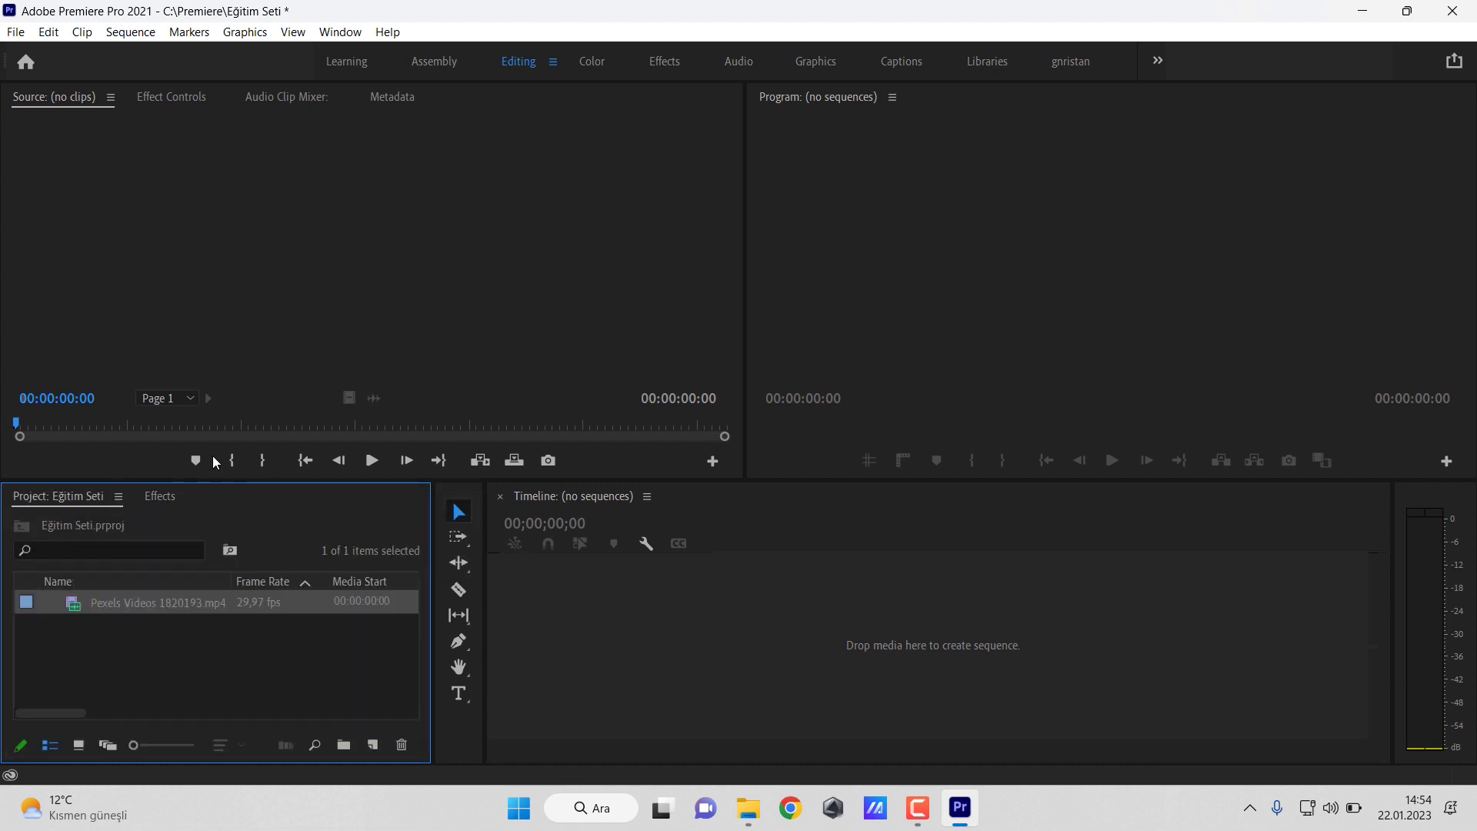
- Close the Metadata panel
click(399, 100)
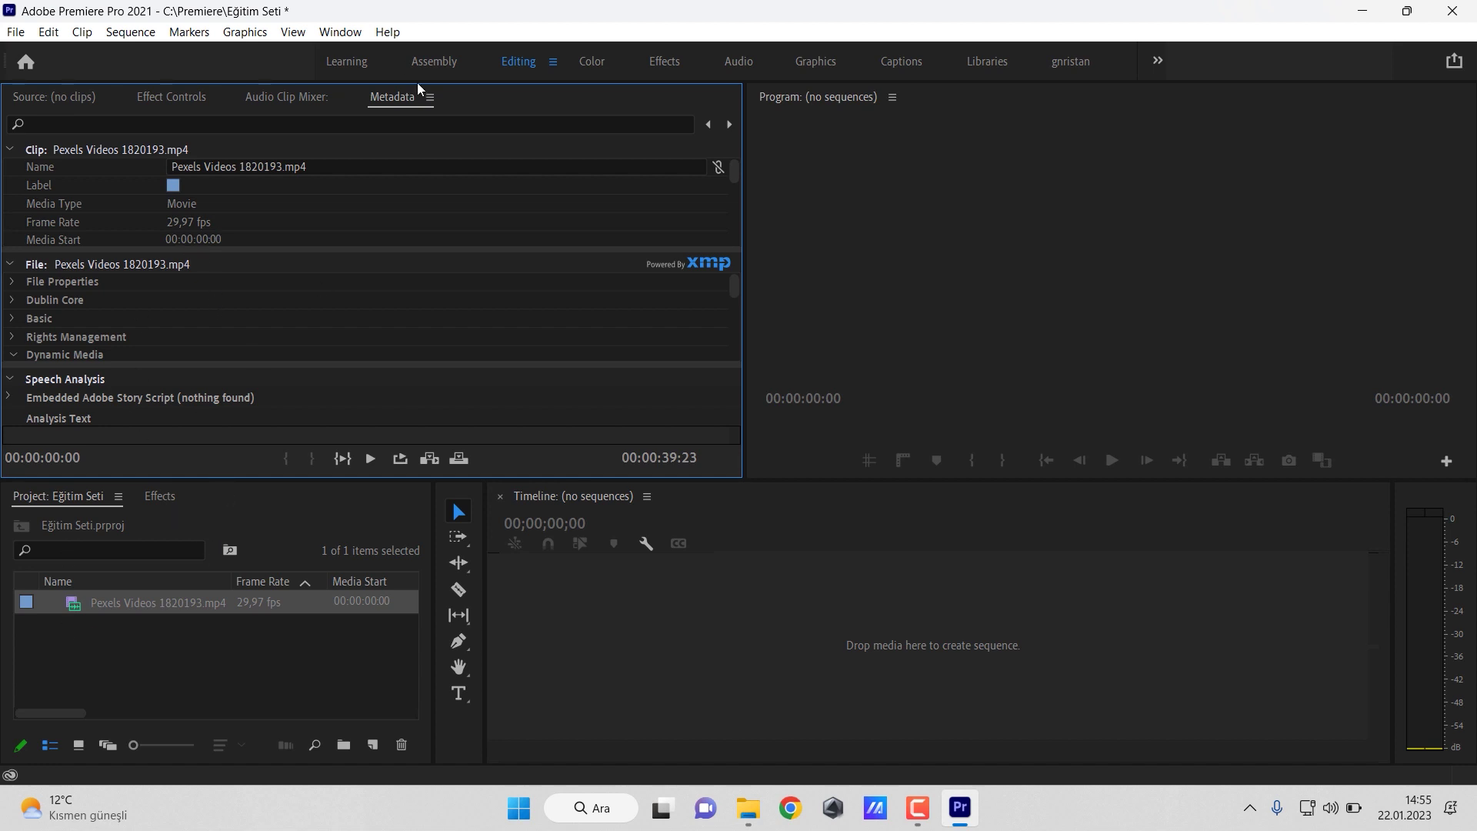
click(429, 98)
click(461, 103)
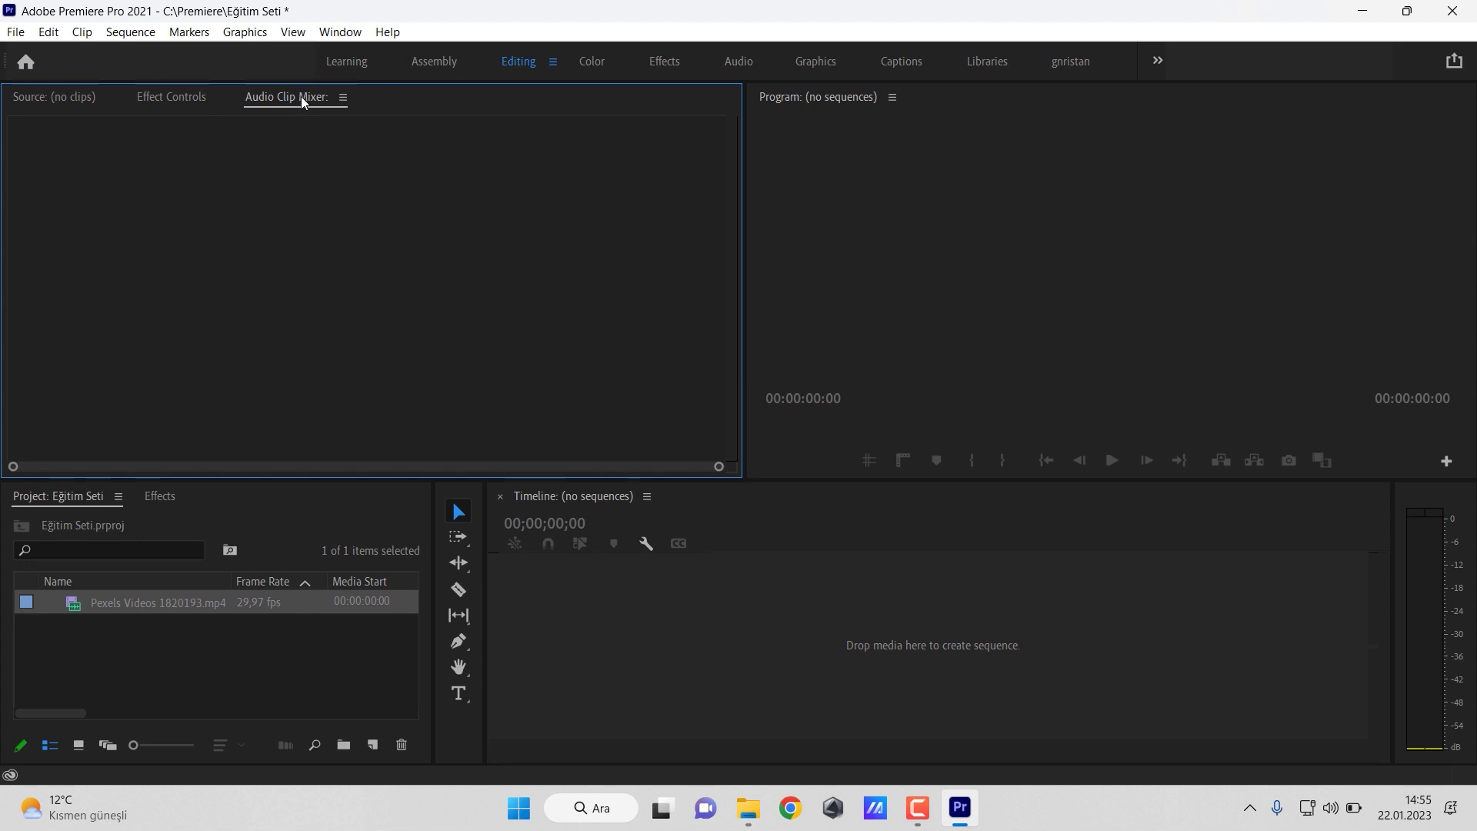
- Load Pexels Videos 1820193.mp4 into the Source monitor
click(342, 96)
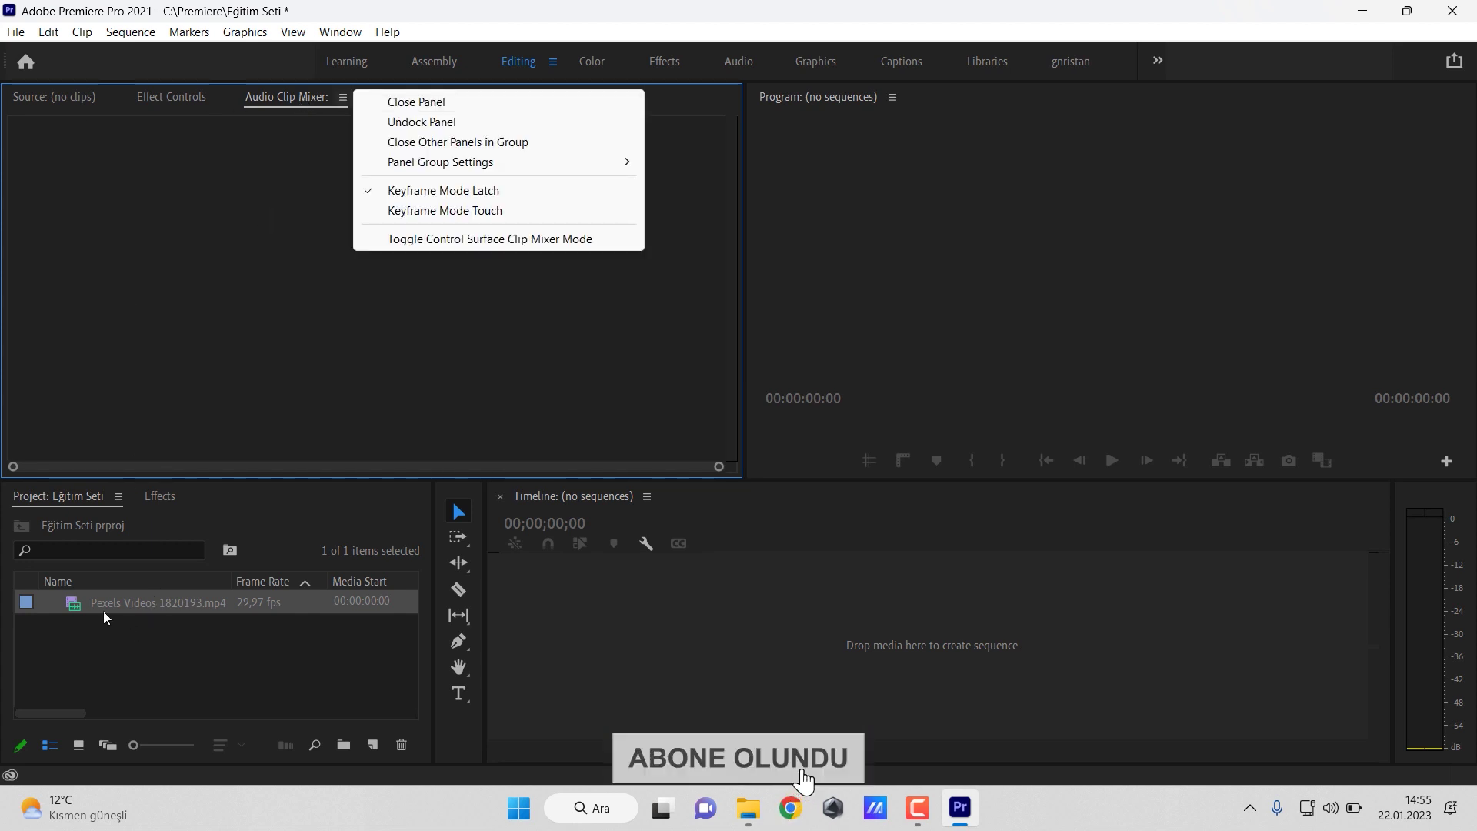
click(67, 604)
drag(67, 603, 247, 391)
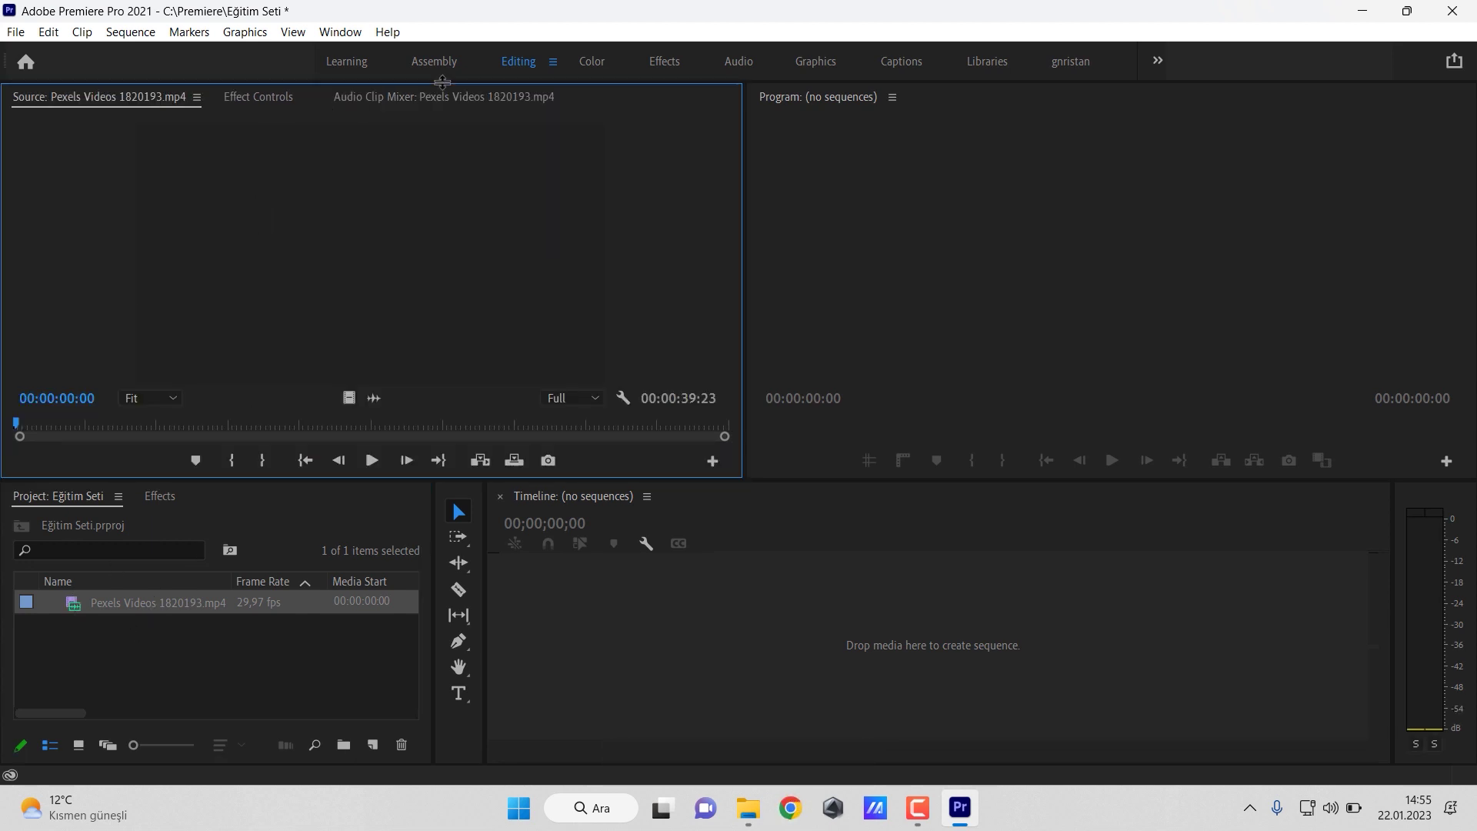
- Close the Audio Clip Mixer panel
click(447, 97)
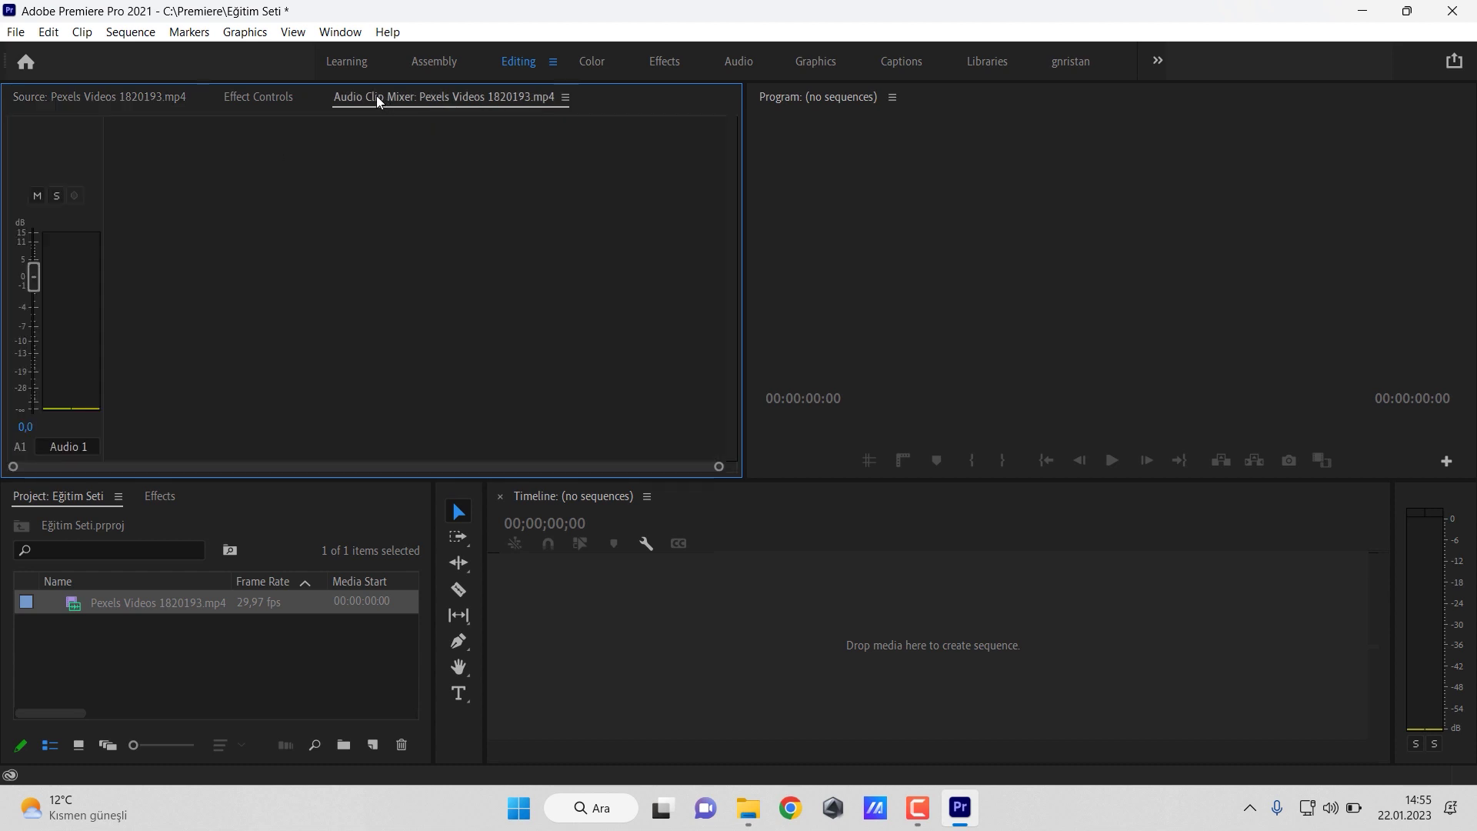
click(566, 96)
click(592, 115)
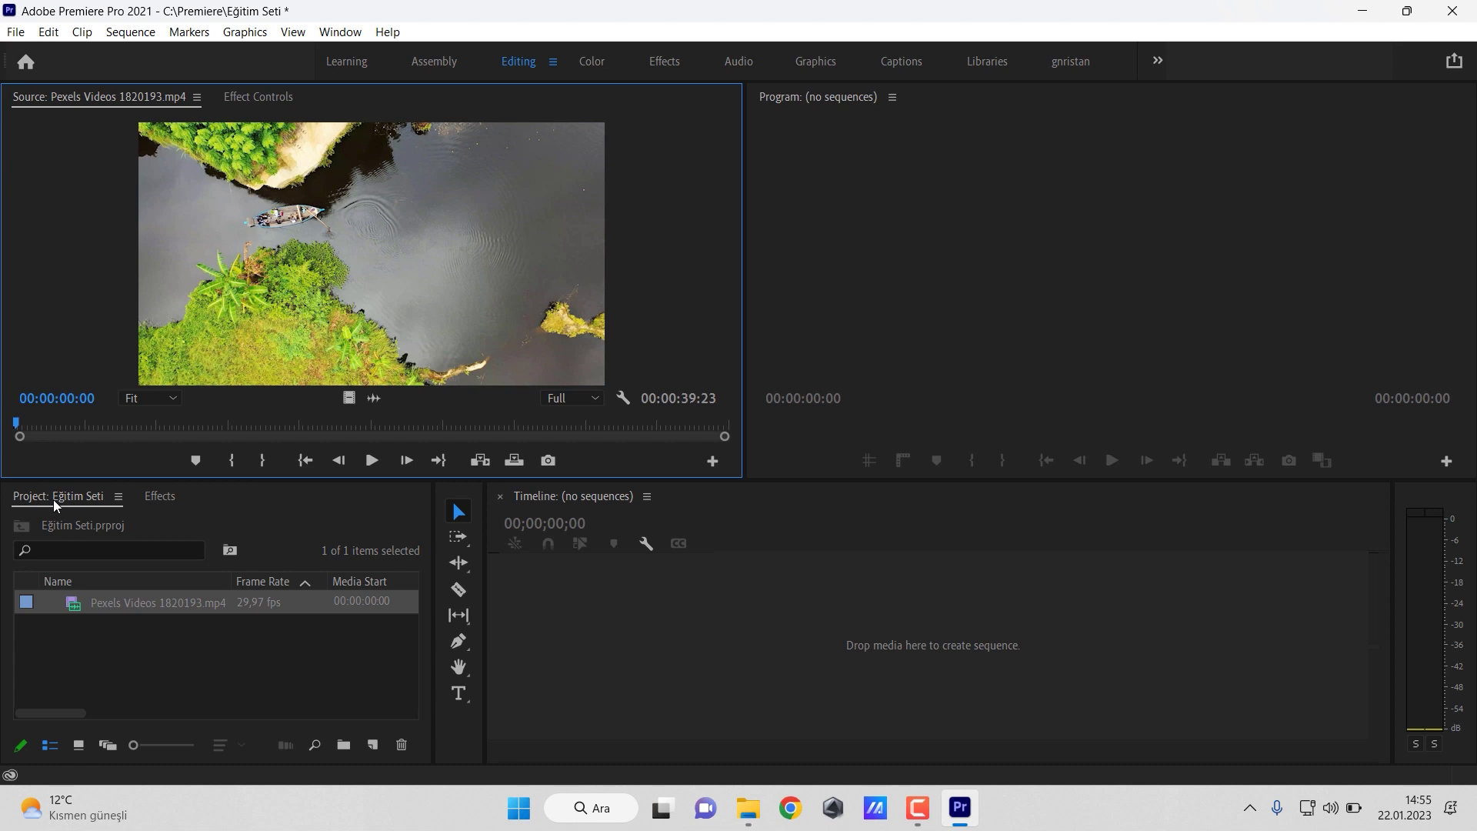
- Mark 00:00:17:19 to 23:26 in the Source monitor and drag that range into a new sequence
click(159, 496)
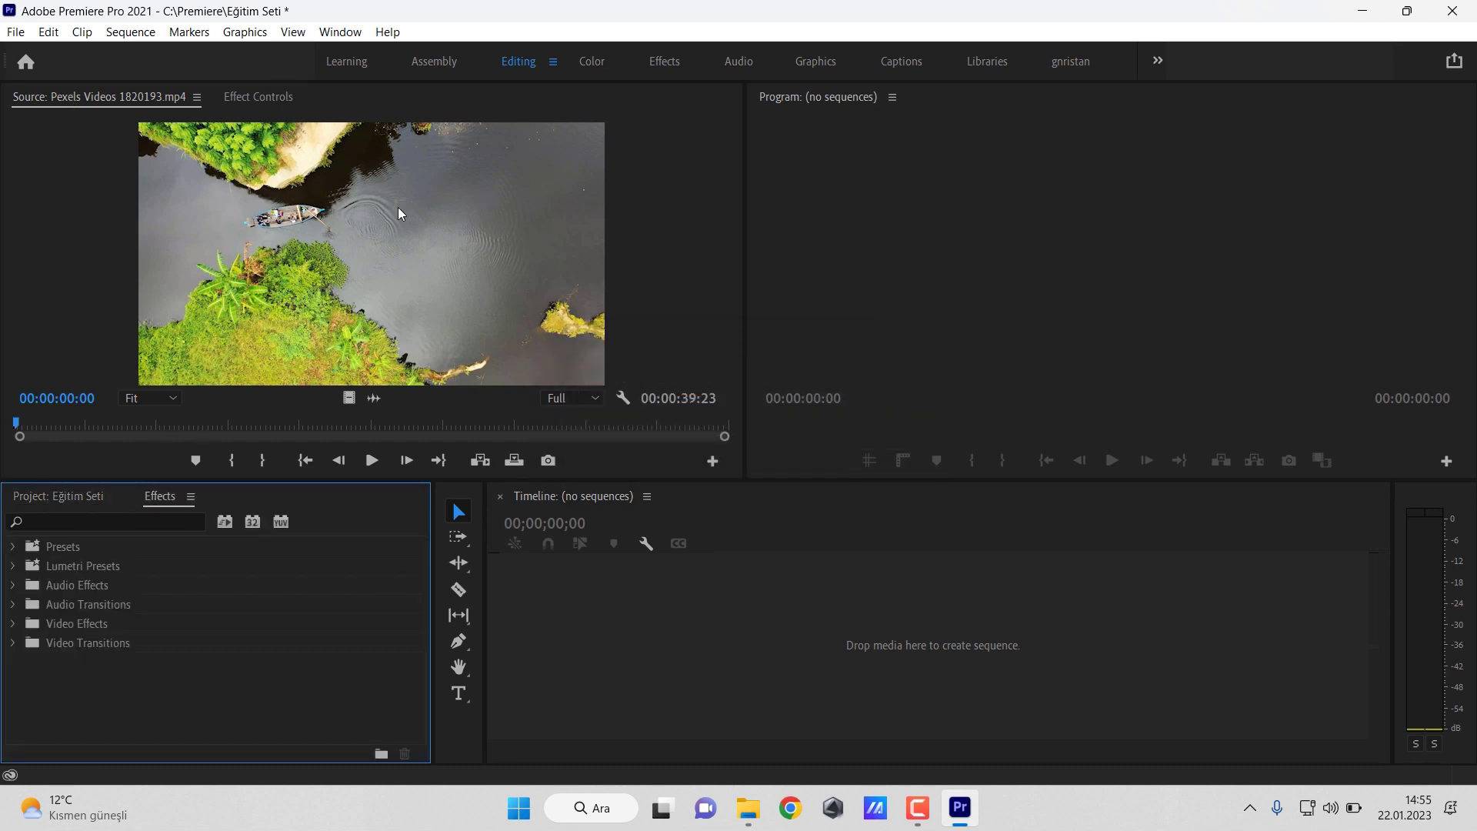
click(41, 424)
drag(171, 431, 312, 431)
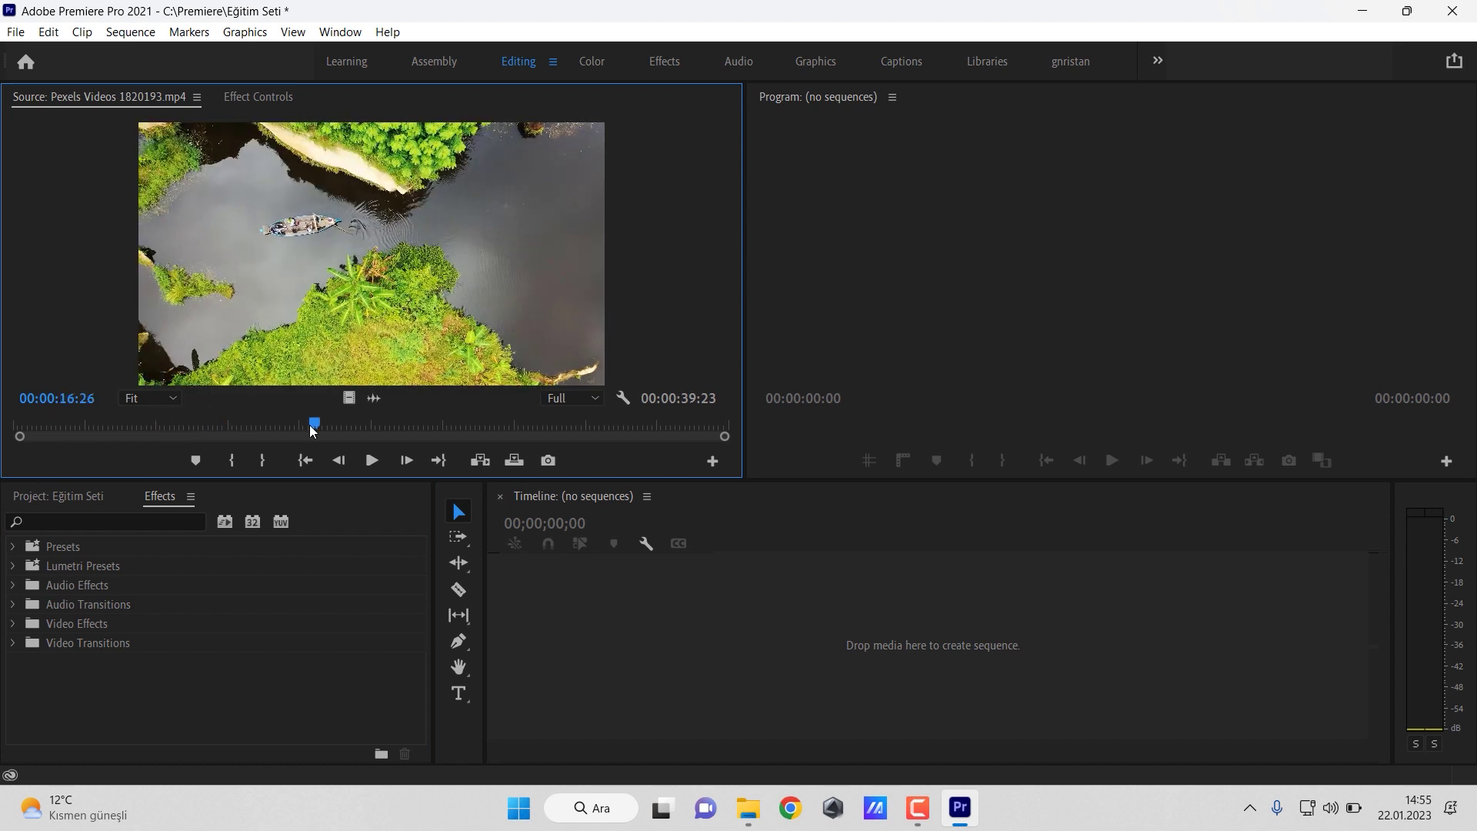
key(u)
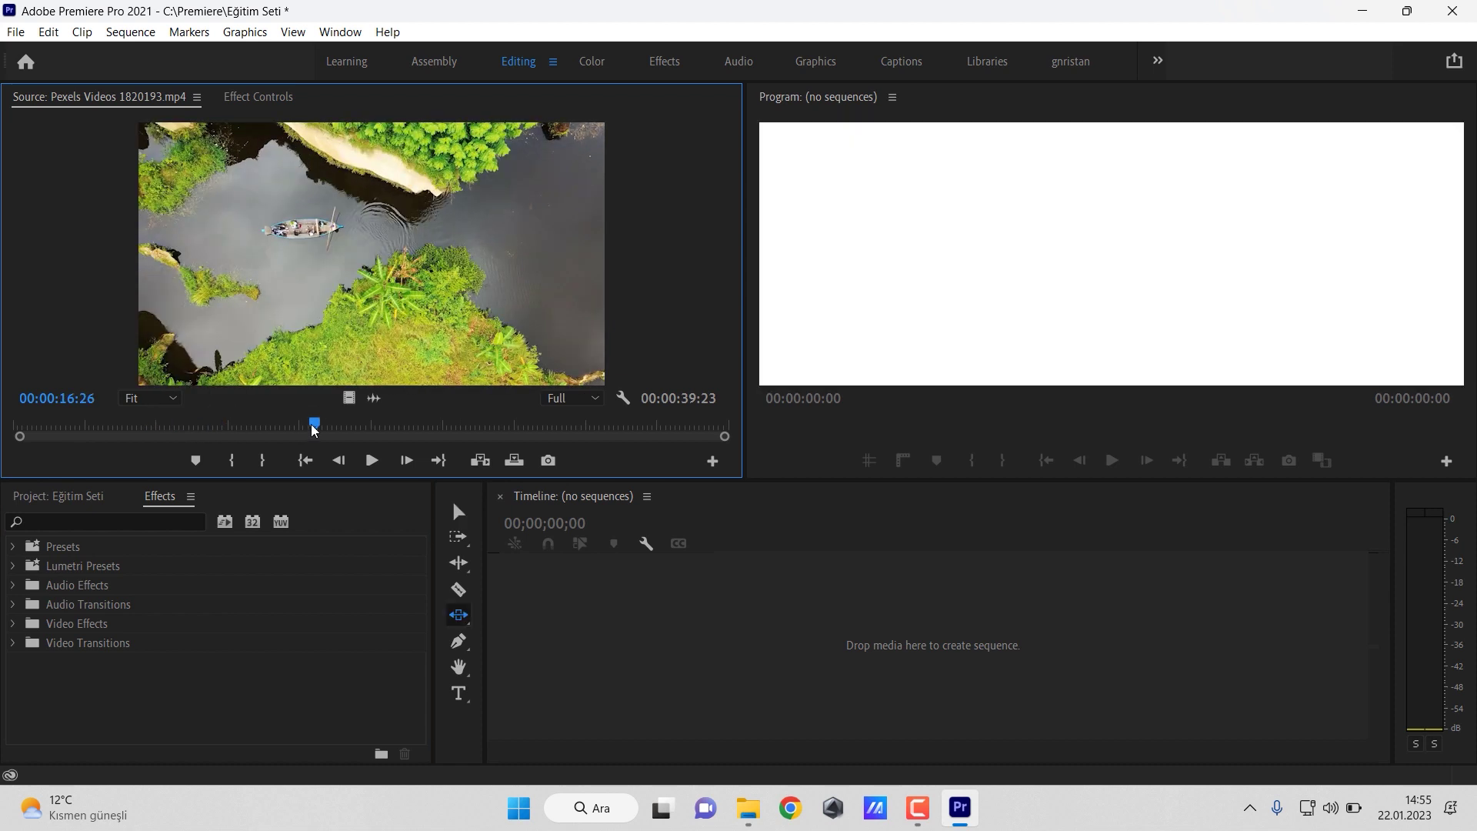
drag(313, 430, 440, 423)
key(i)
key(o)
drag(424, 342, 858, 681)
- Switch to the Selection tool, view the clip's Effect Controls, then return to the project bin
key(v)
click(266, 98)
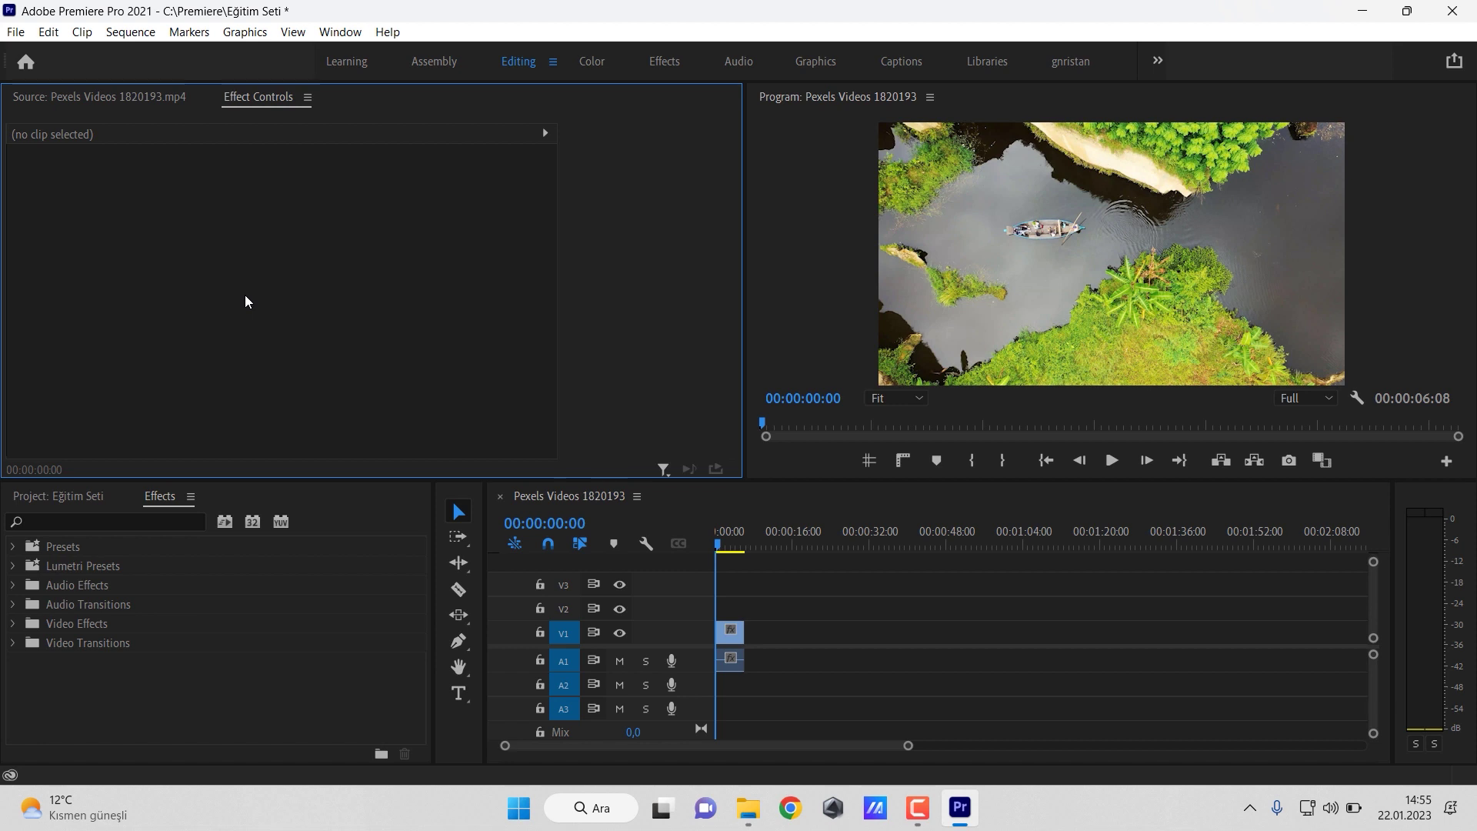
click(74, 99)
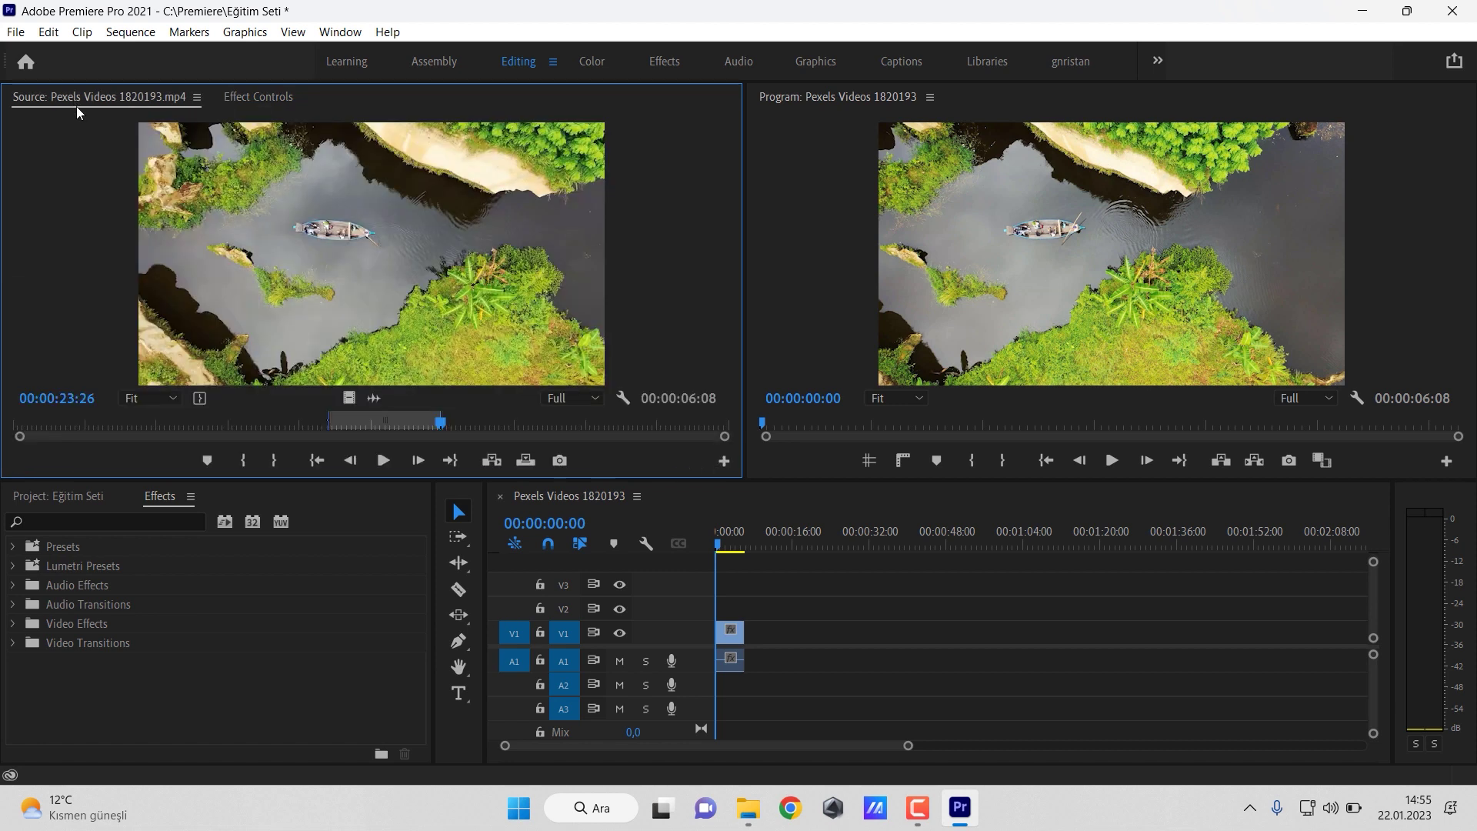
click(283, 97)
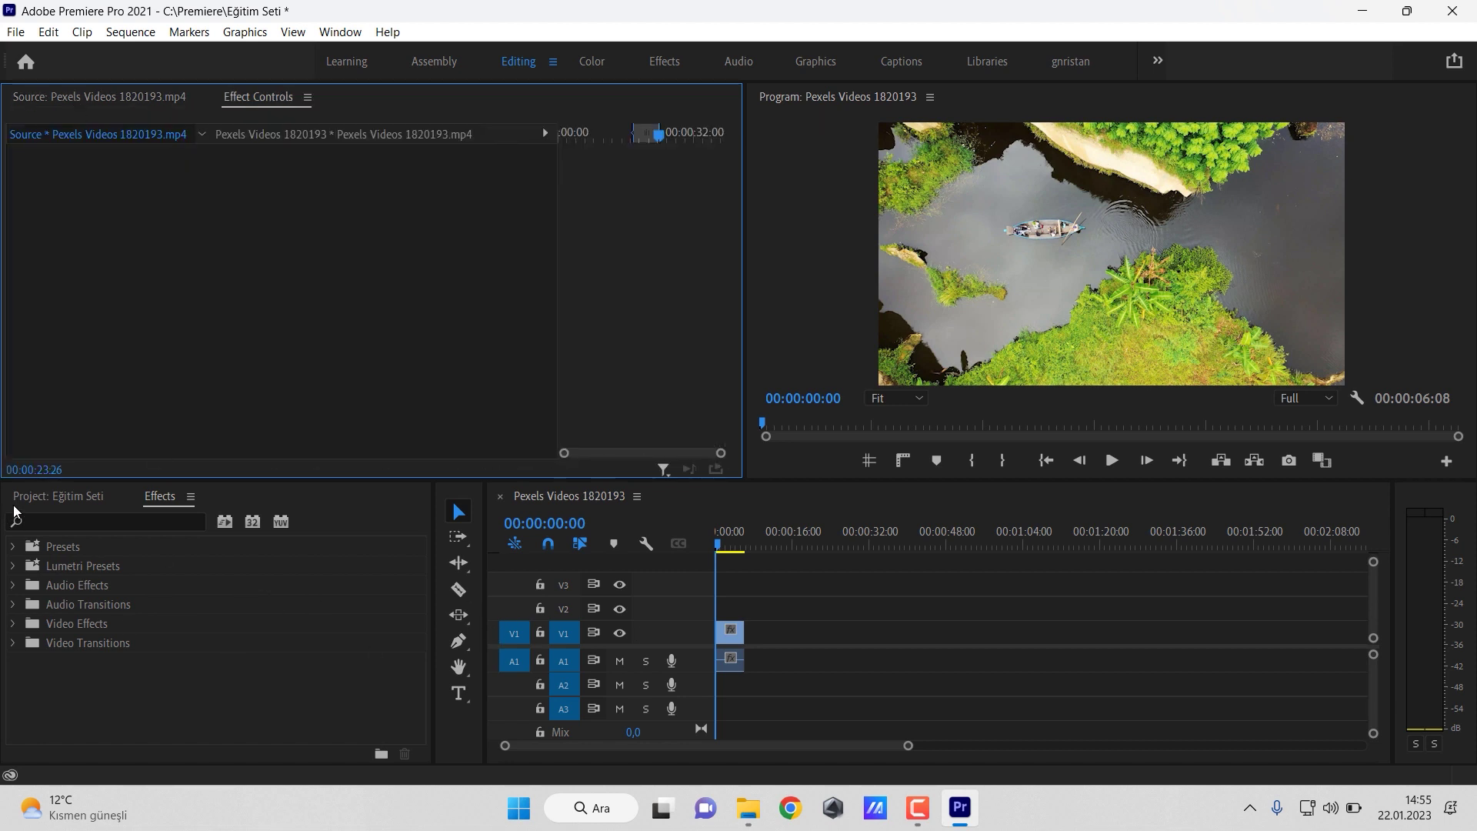
click(58, 496)
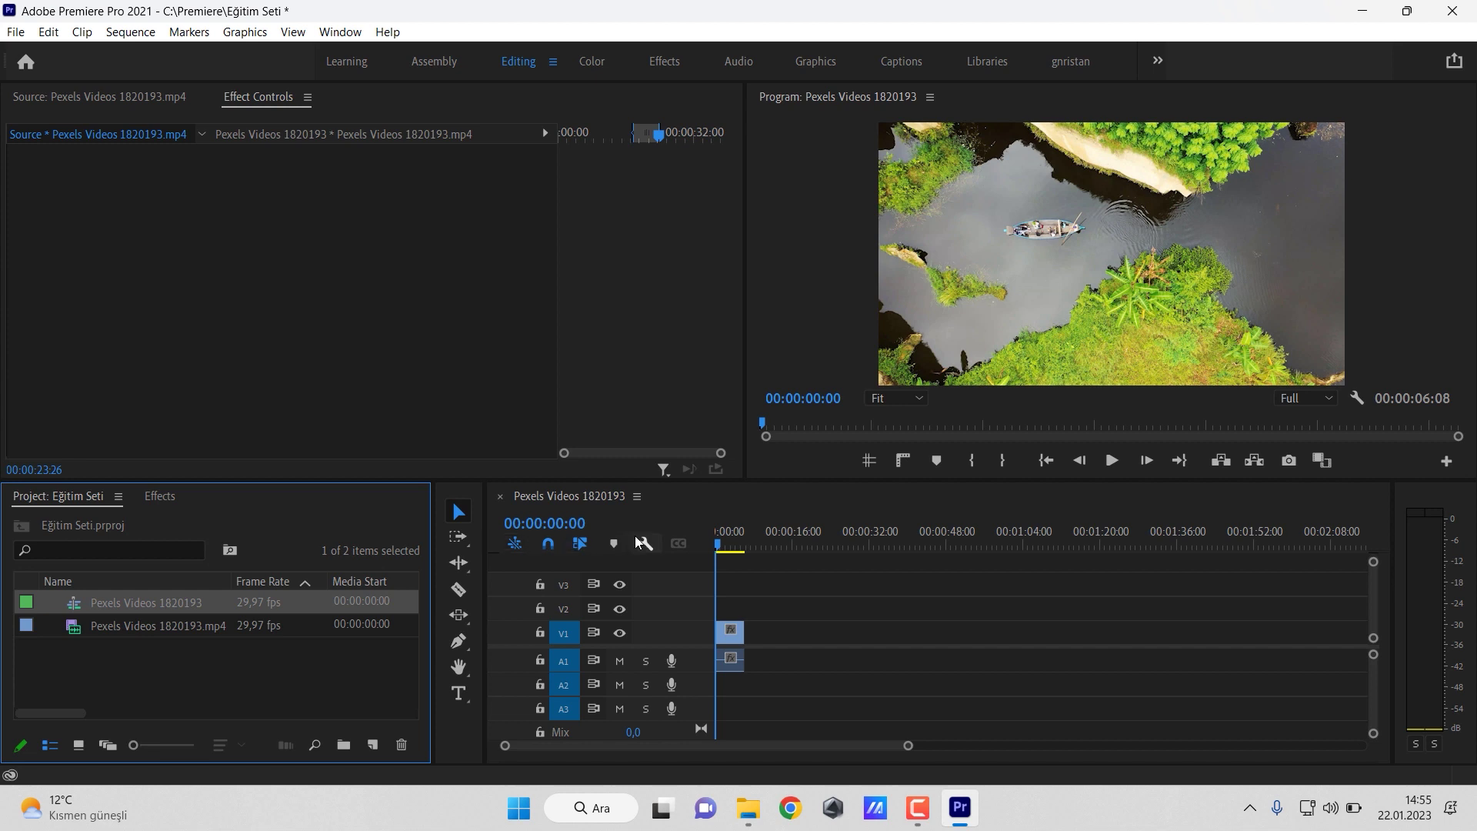
click(339, 36)
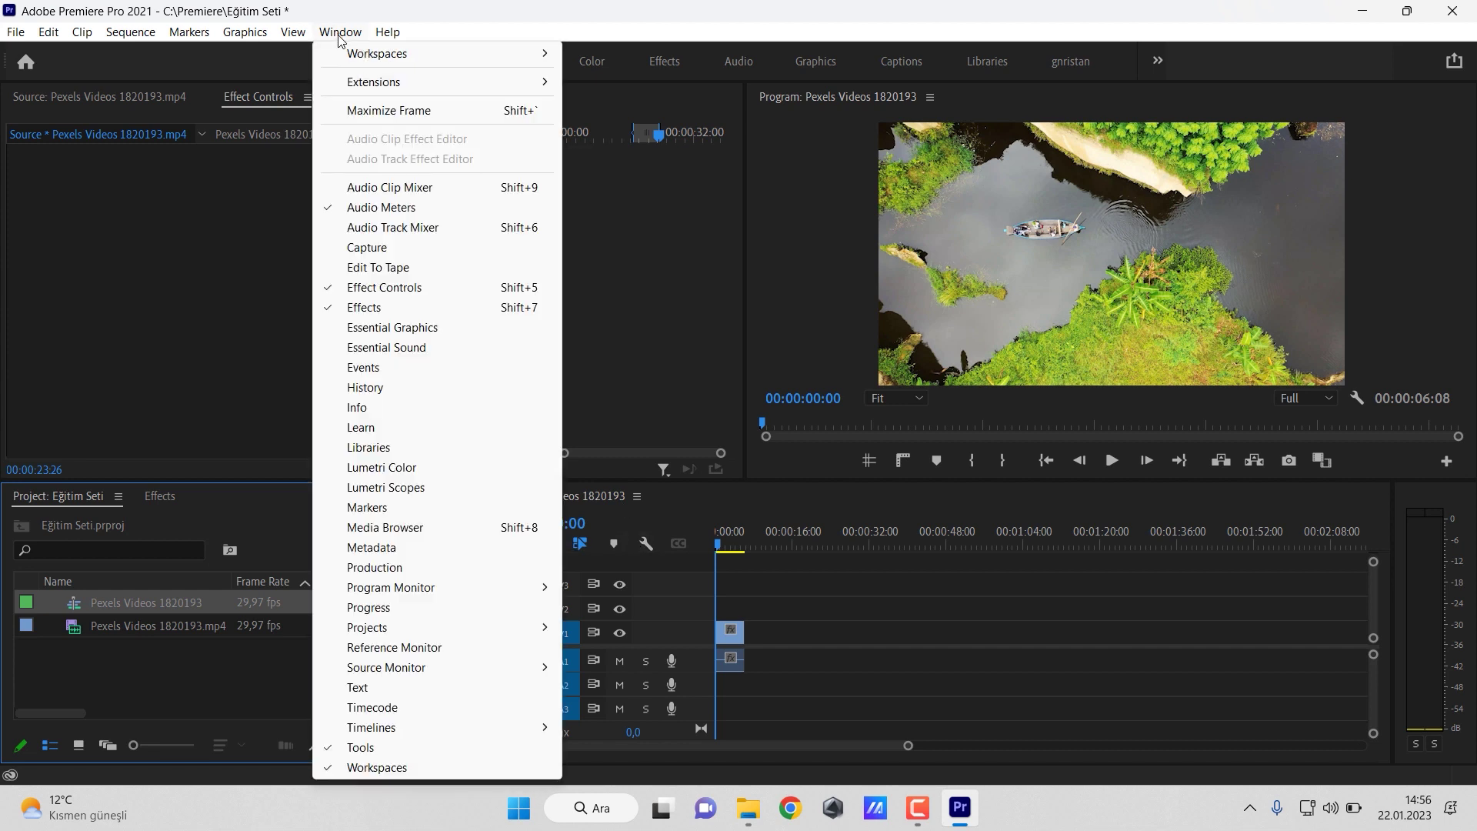
- Cancel Save as New Workspace, try the custom gnristan workspace, then return to Editing
mouse_move(395, 62)
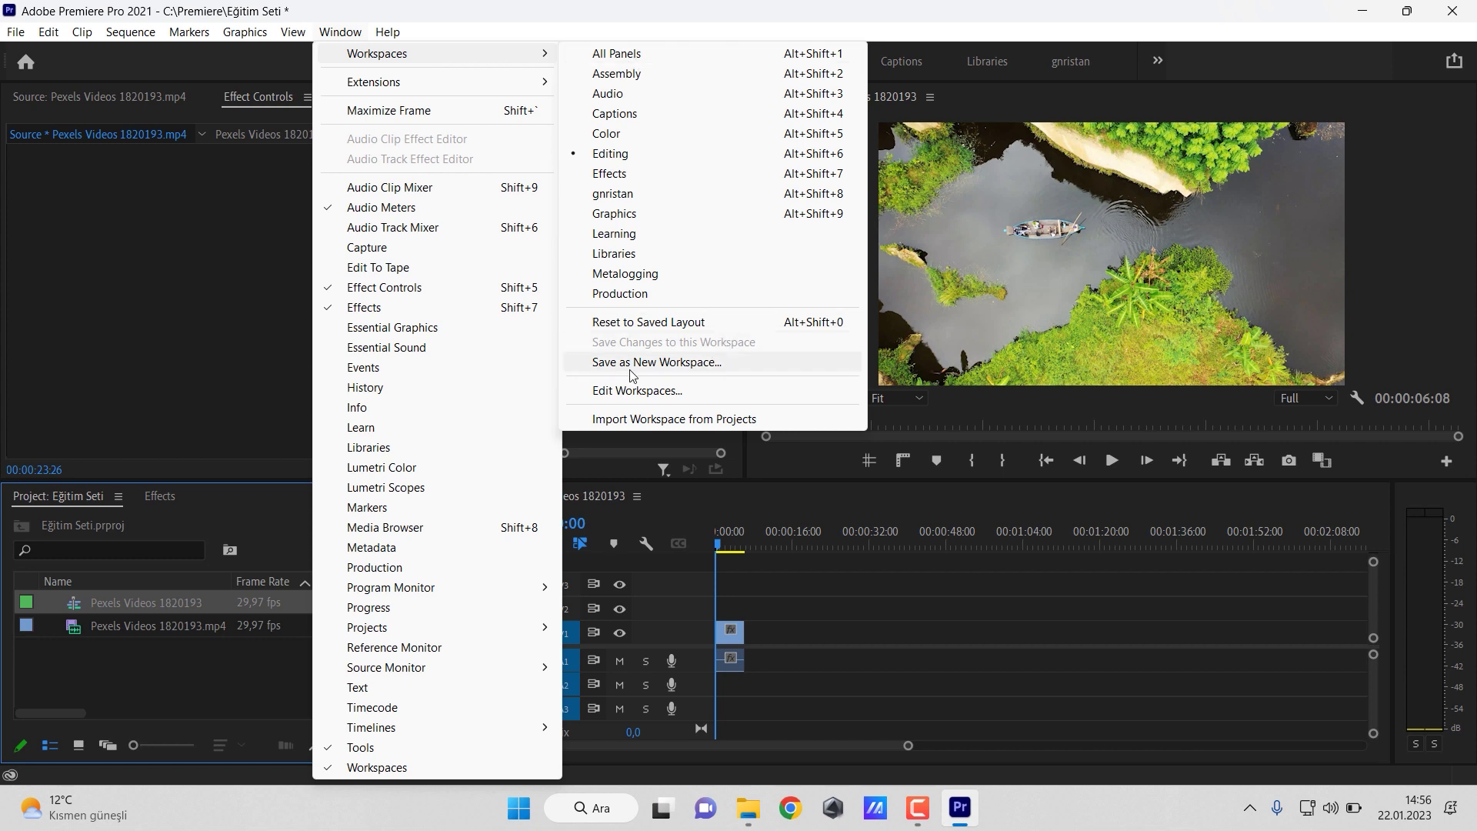
click(682, 371)
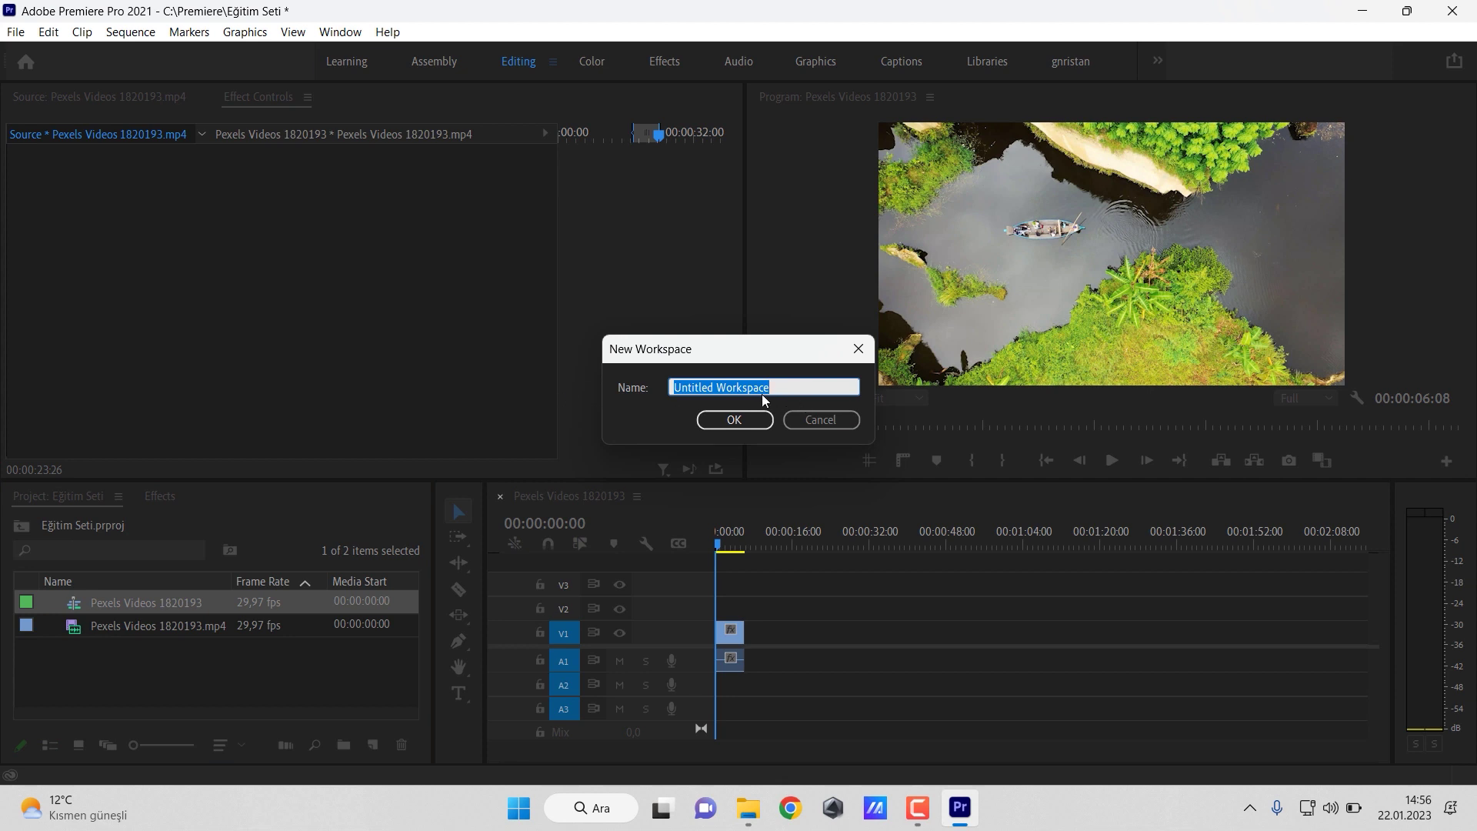
click(830, 416)
click(1071, 61)
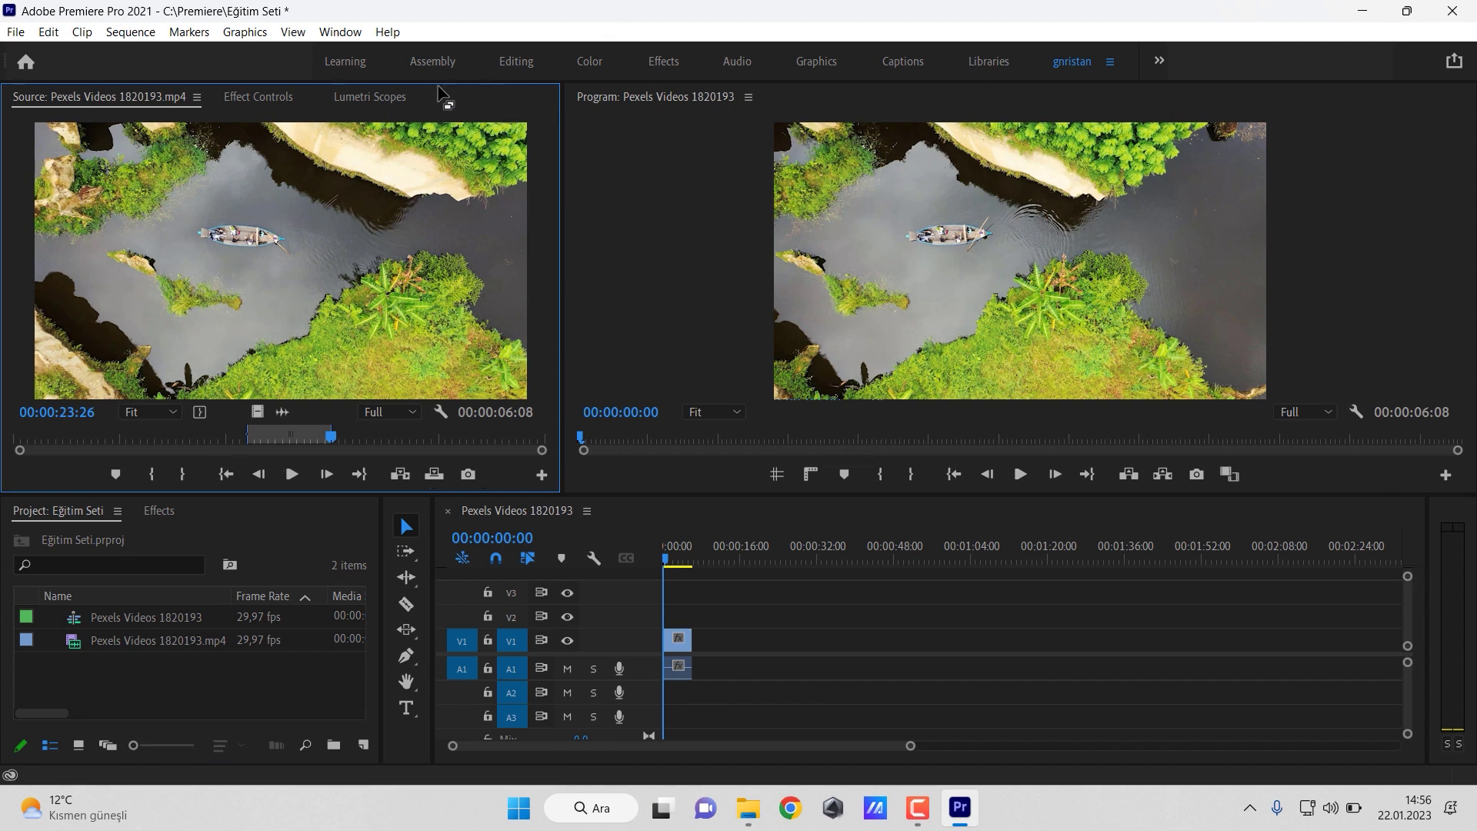
click(514, 65)
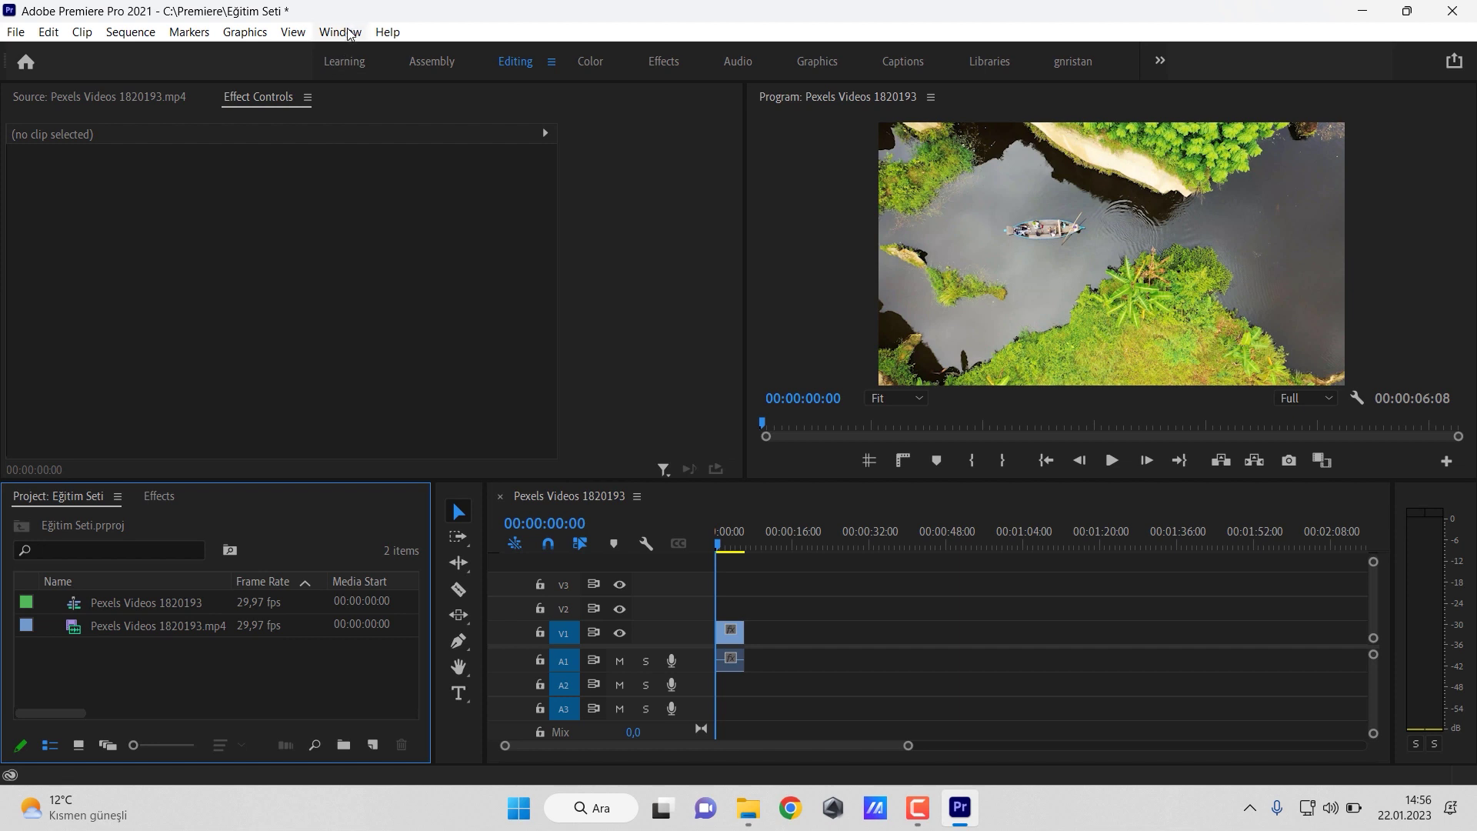
- Reset the Editing workspace to its saved layout, then switch to the custom gnristan workspace
click(350, 34)
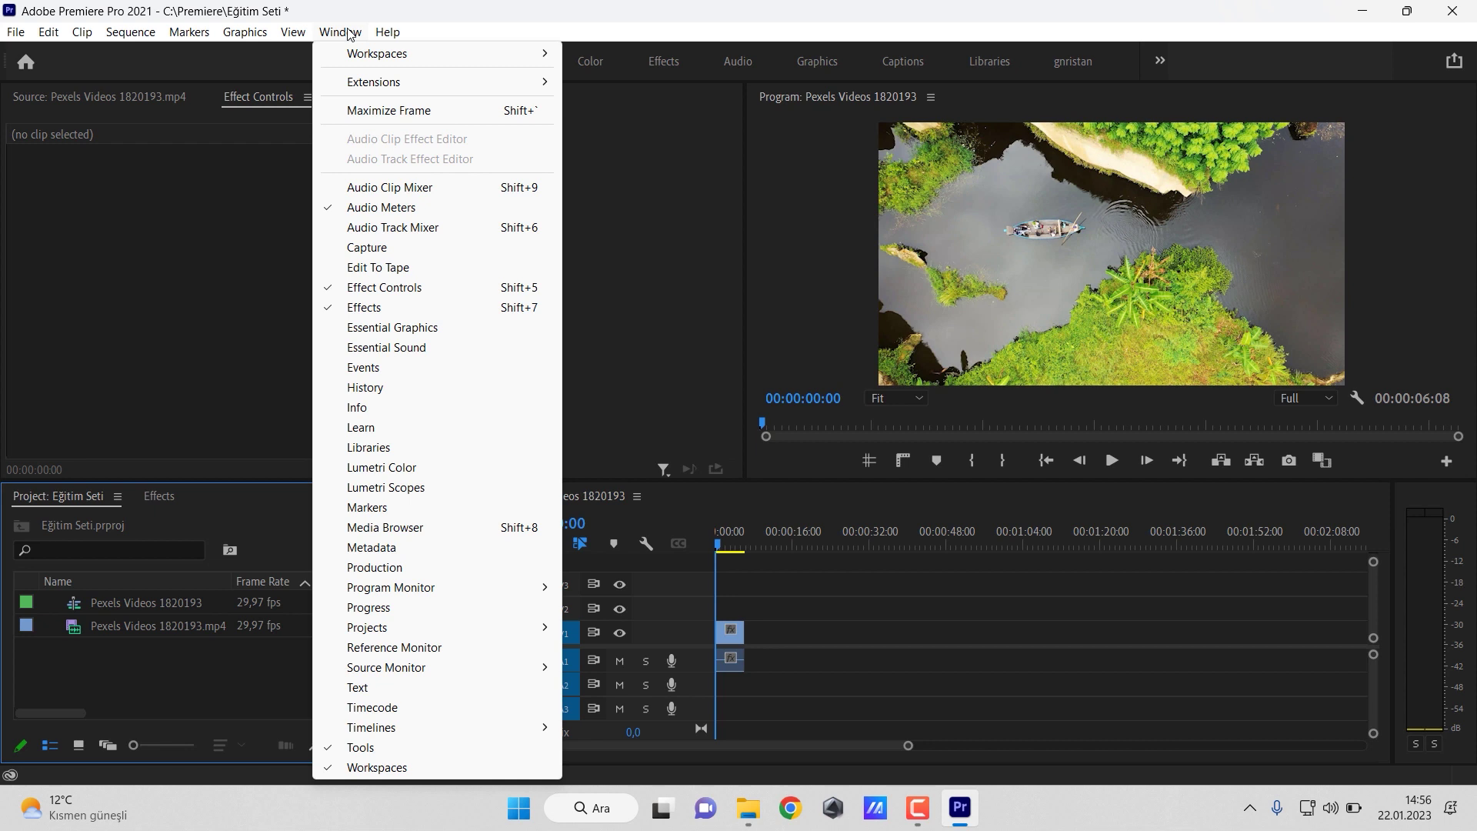
mouse_move(377, 56)
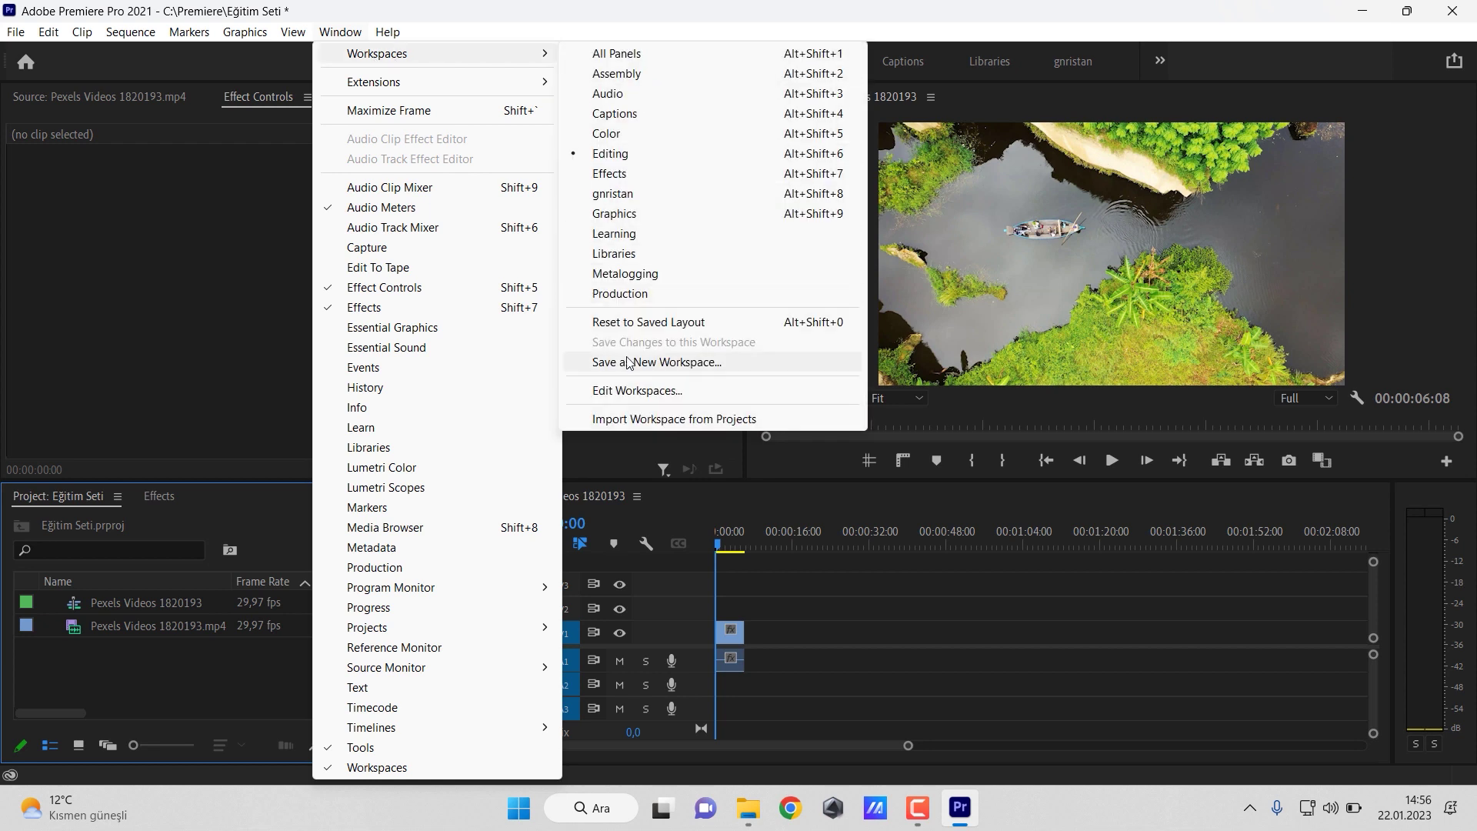
click(677, 323)
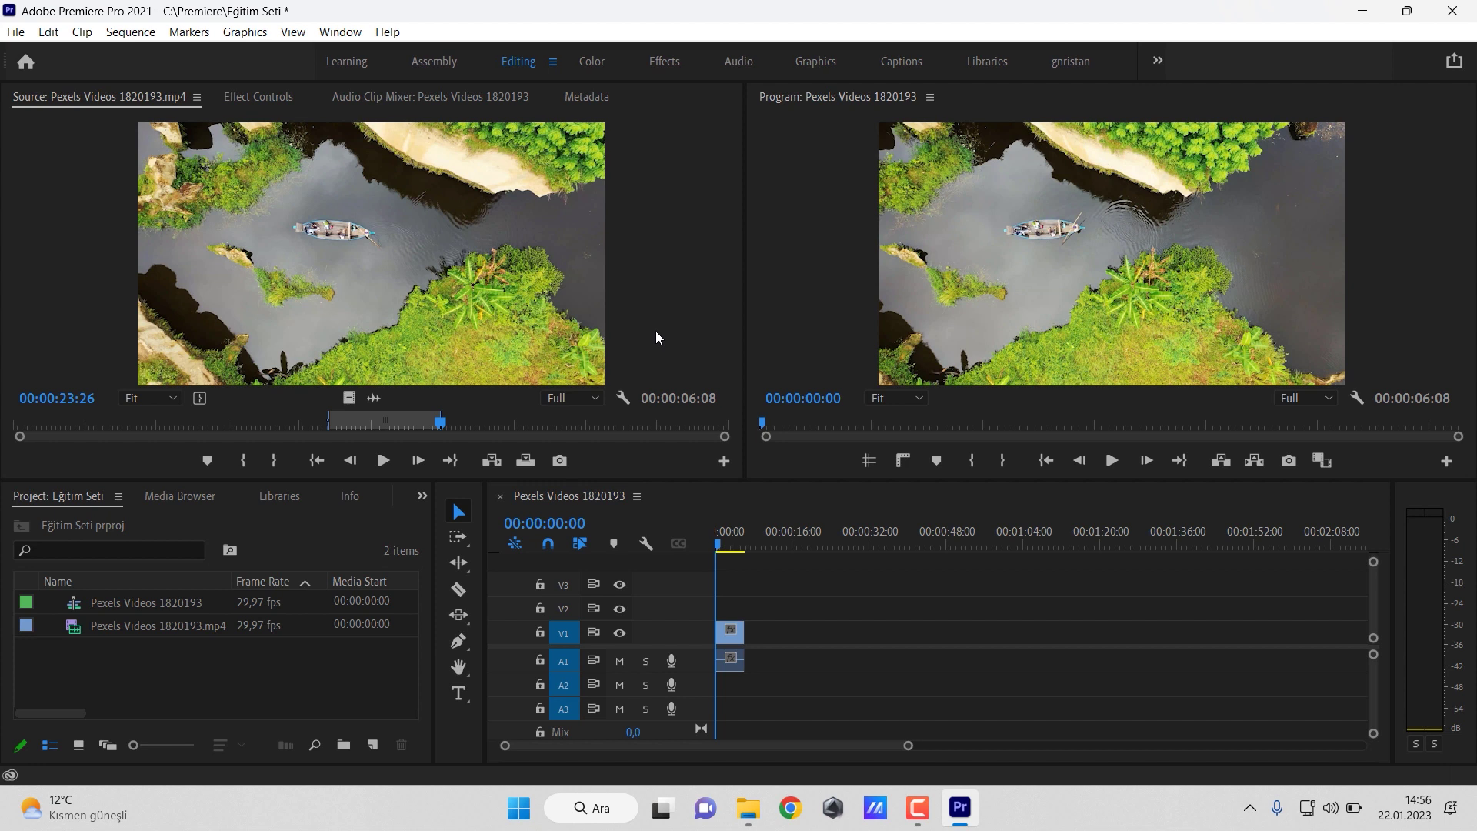
click(1072, 62)
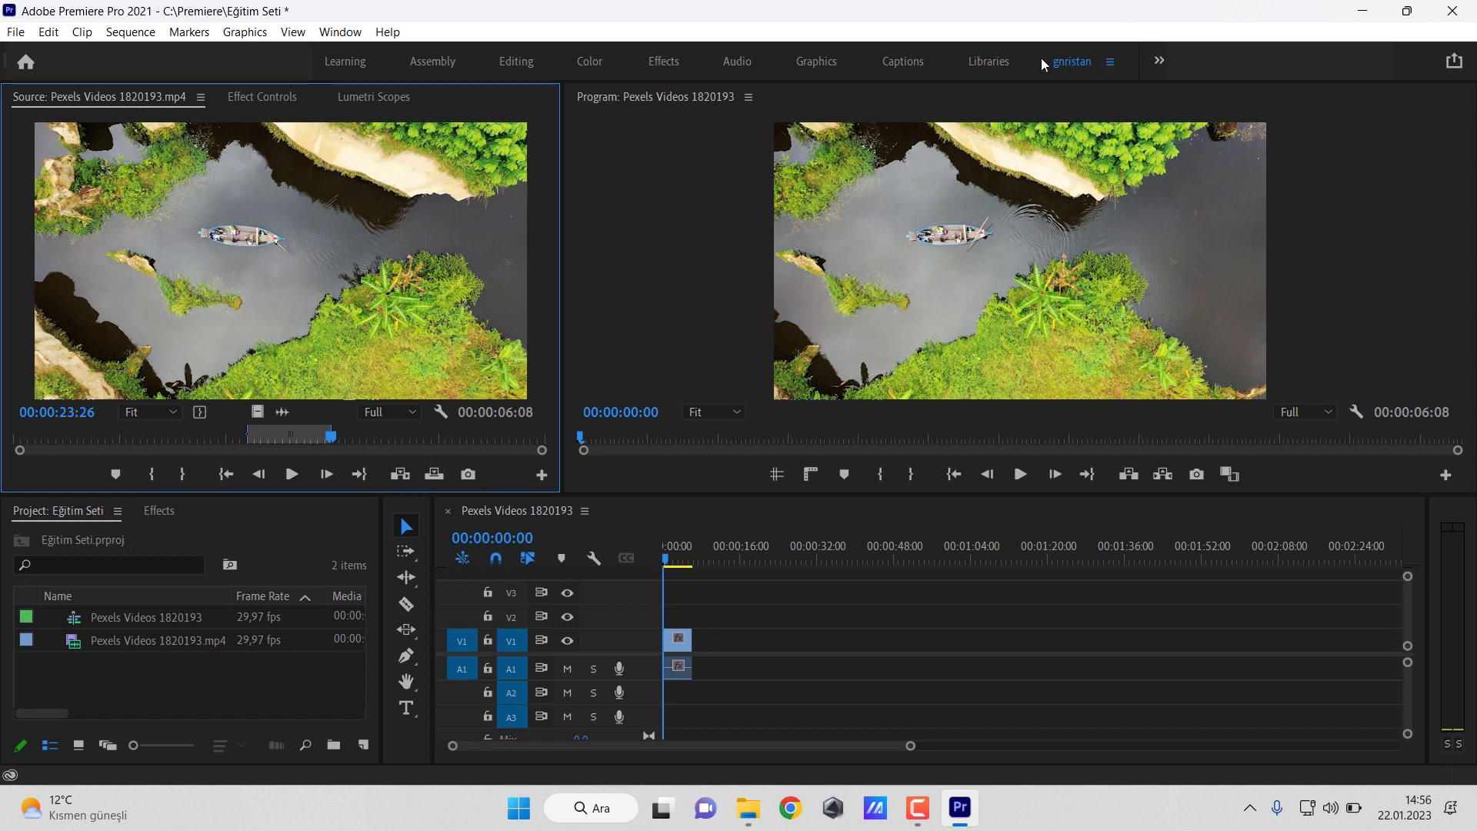
- Cycle through the Color, Audio and Graphics workspaces, ending on the custom gnristan workspace
click(593, 66)
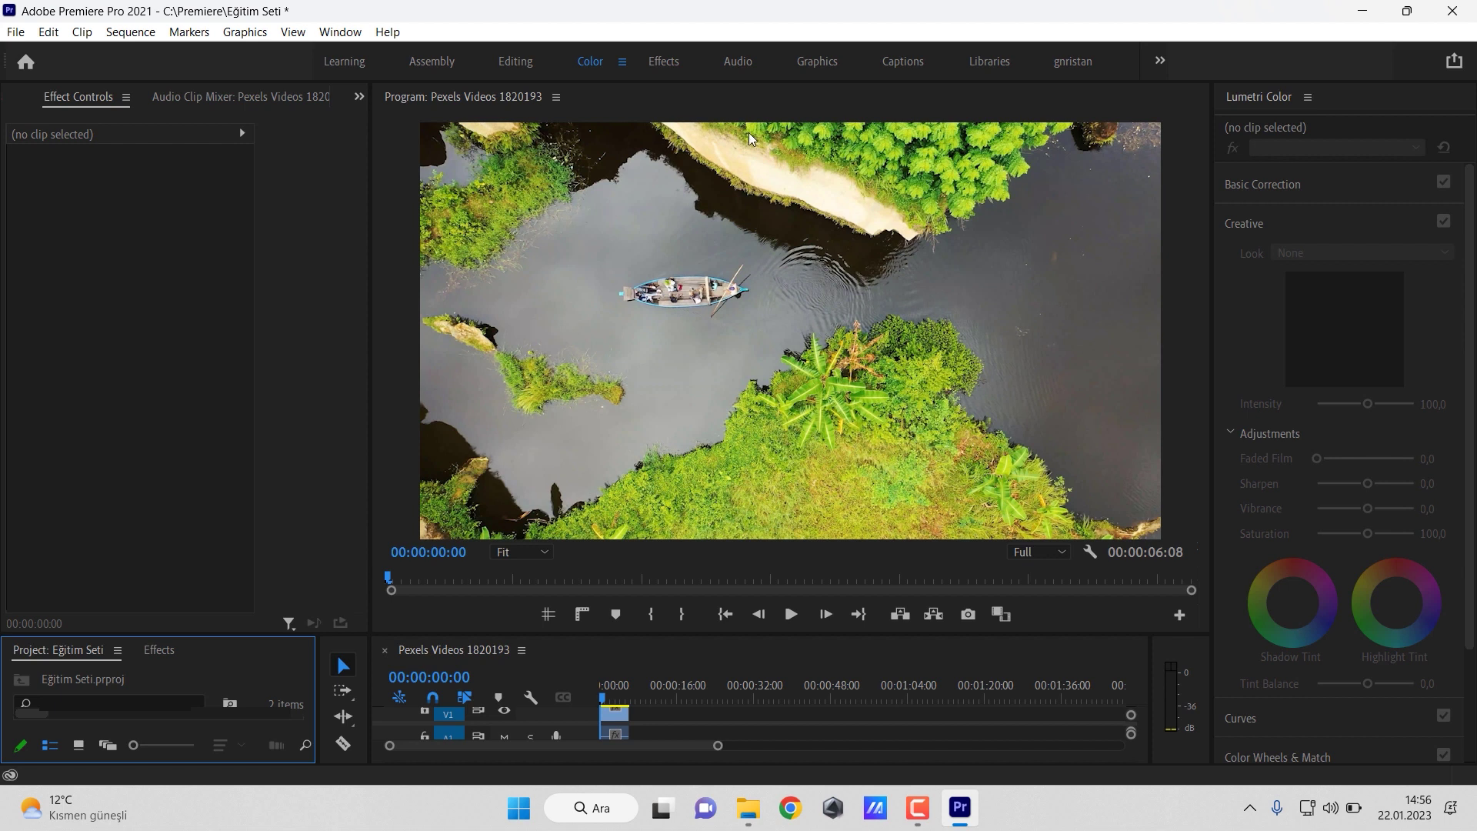
click(739, 66)
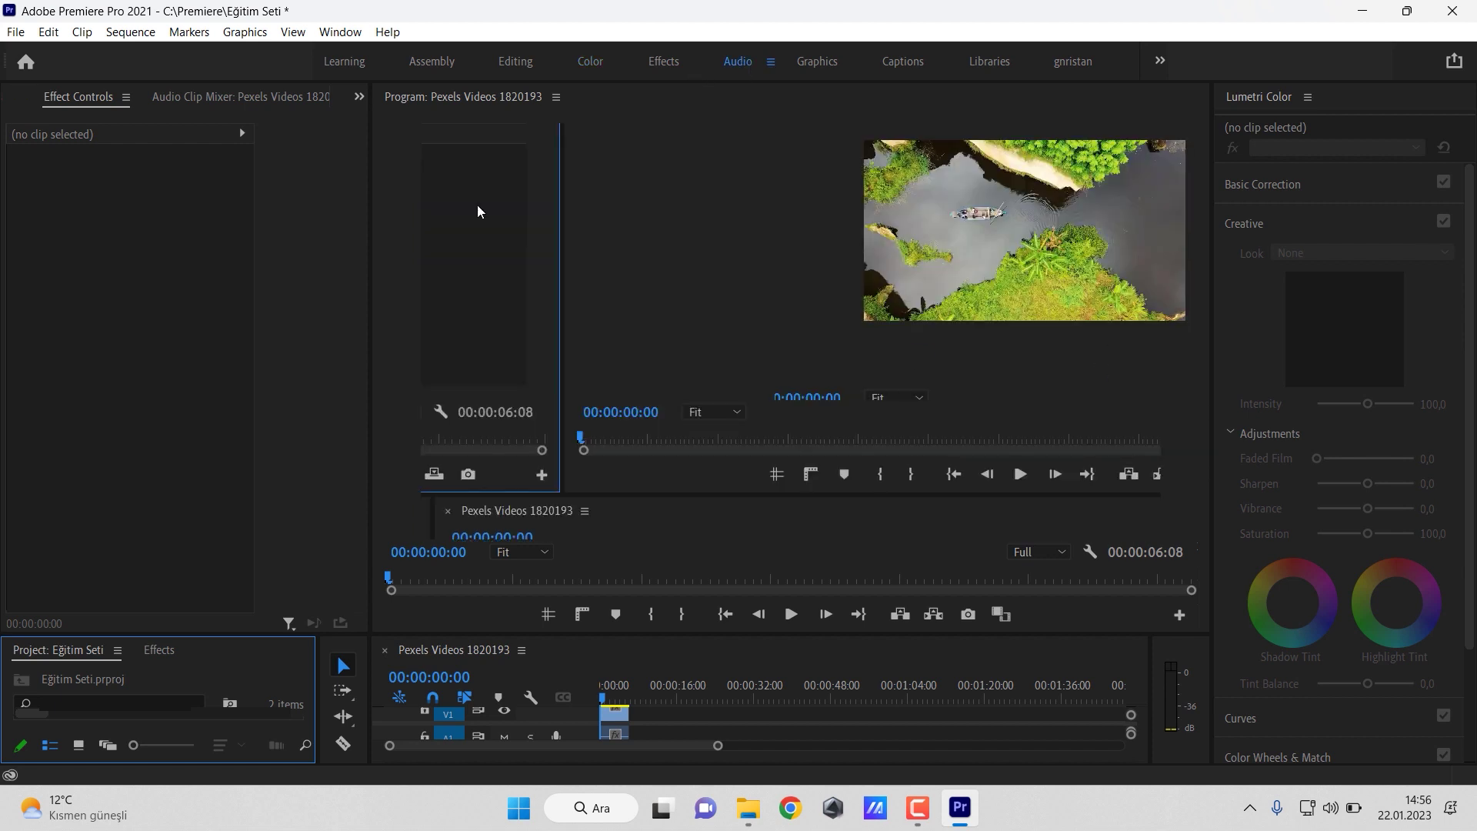
click(817, 65)
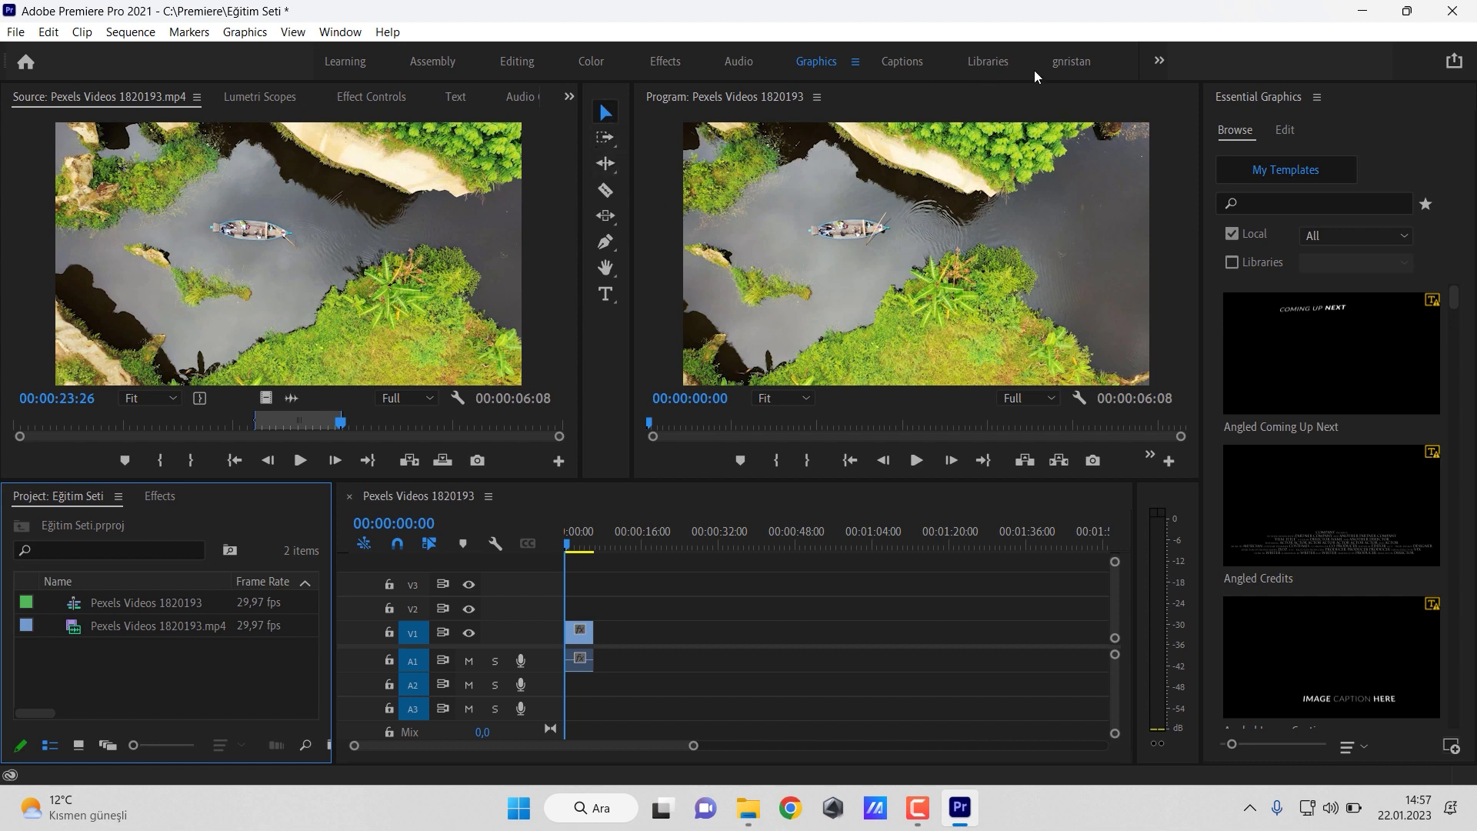
click(1070, 62)
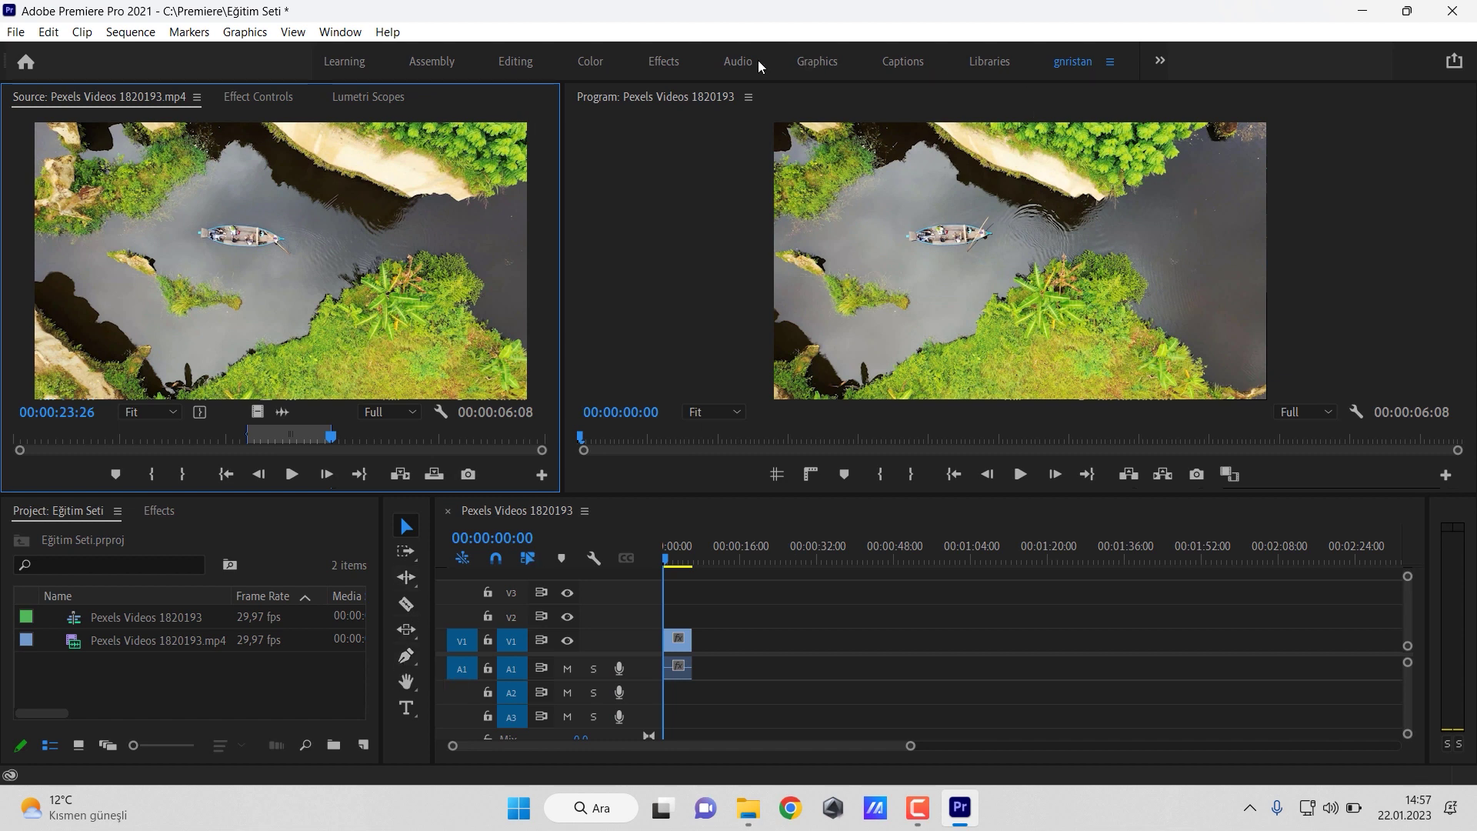
click(817, 61)
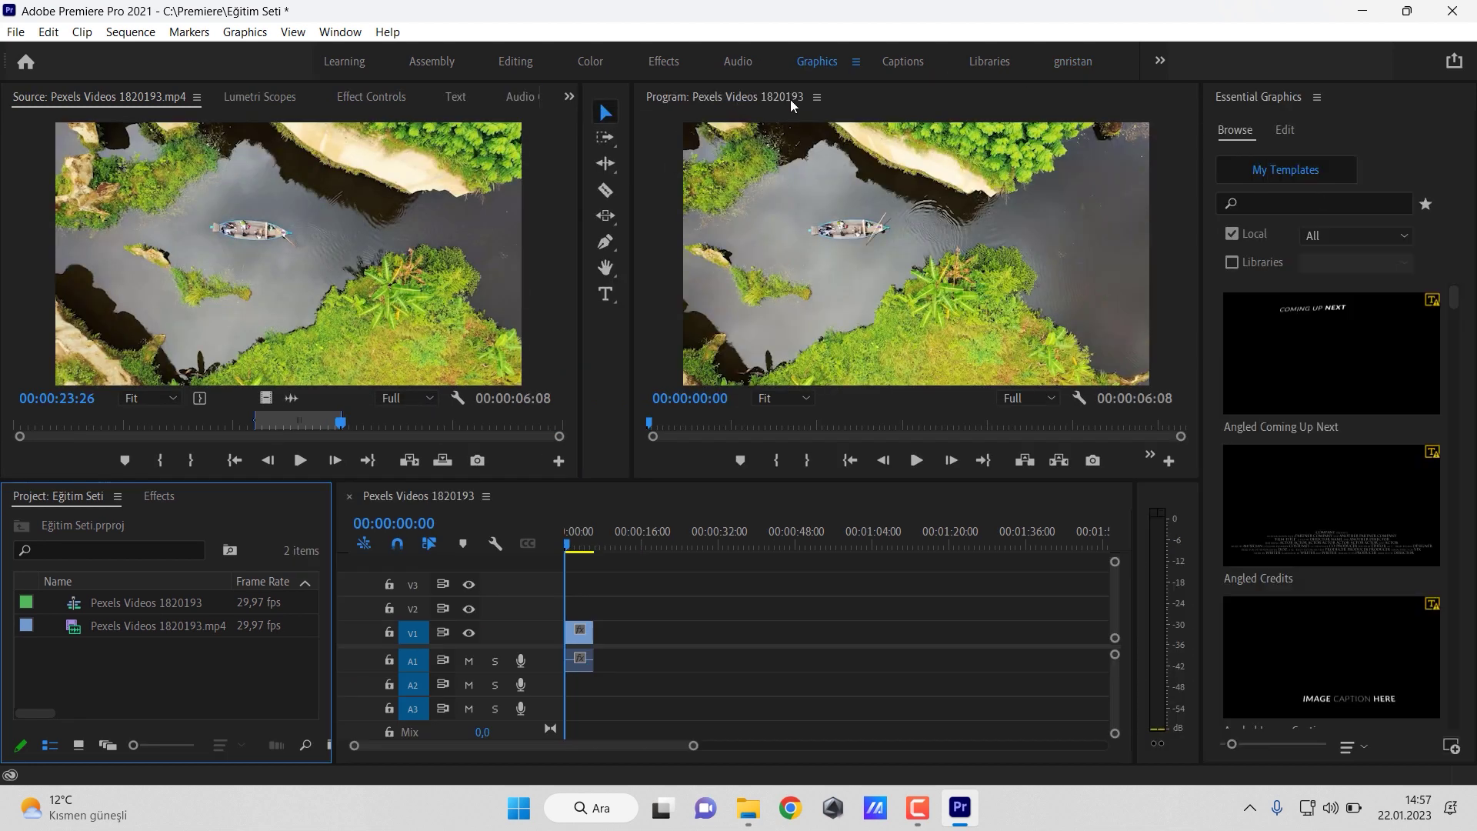
click(1073, 61)
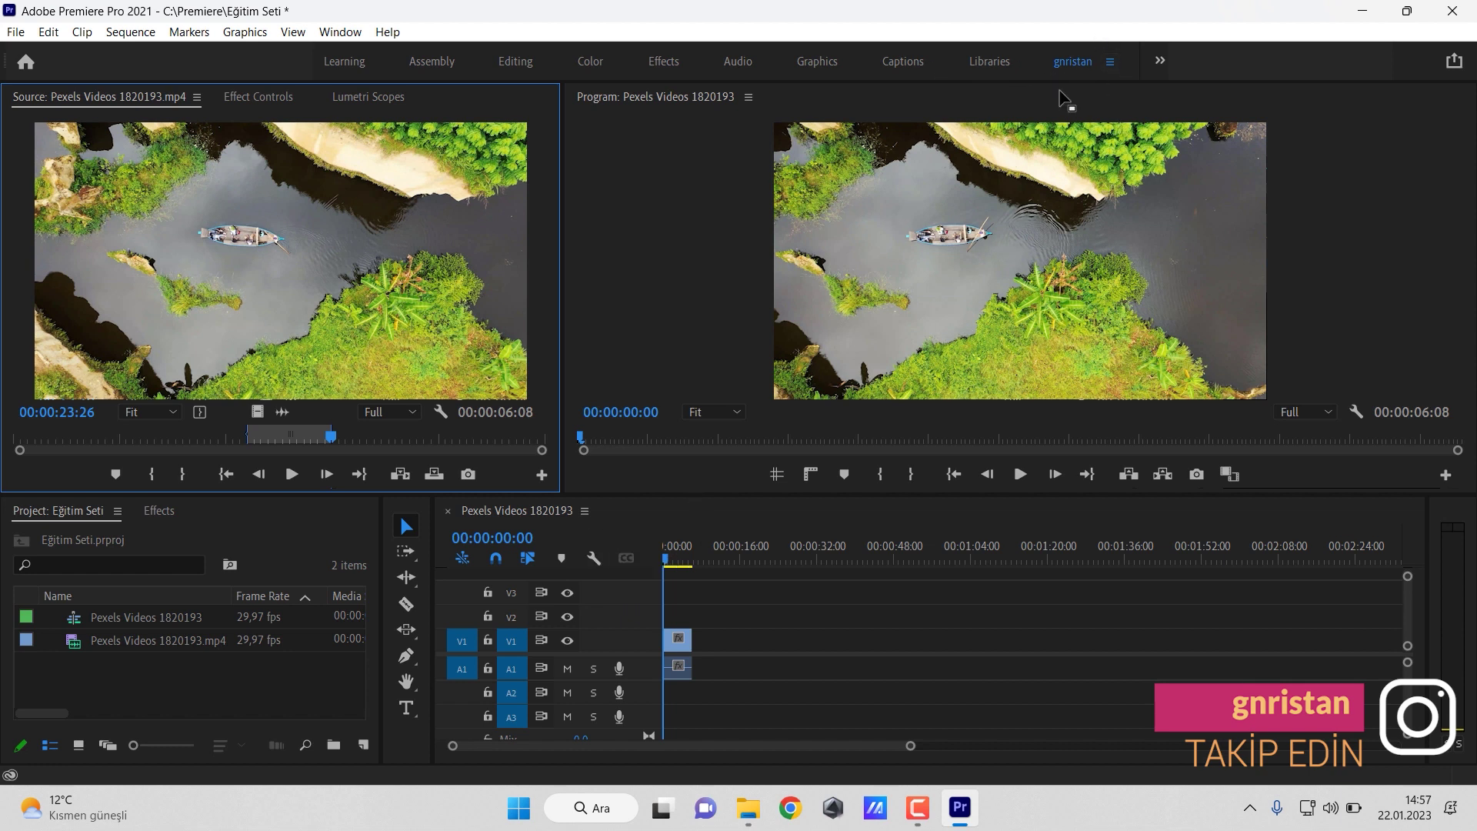
click(340, 32)
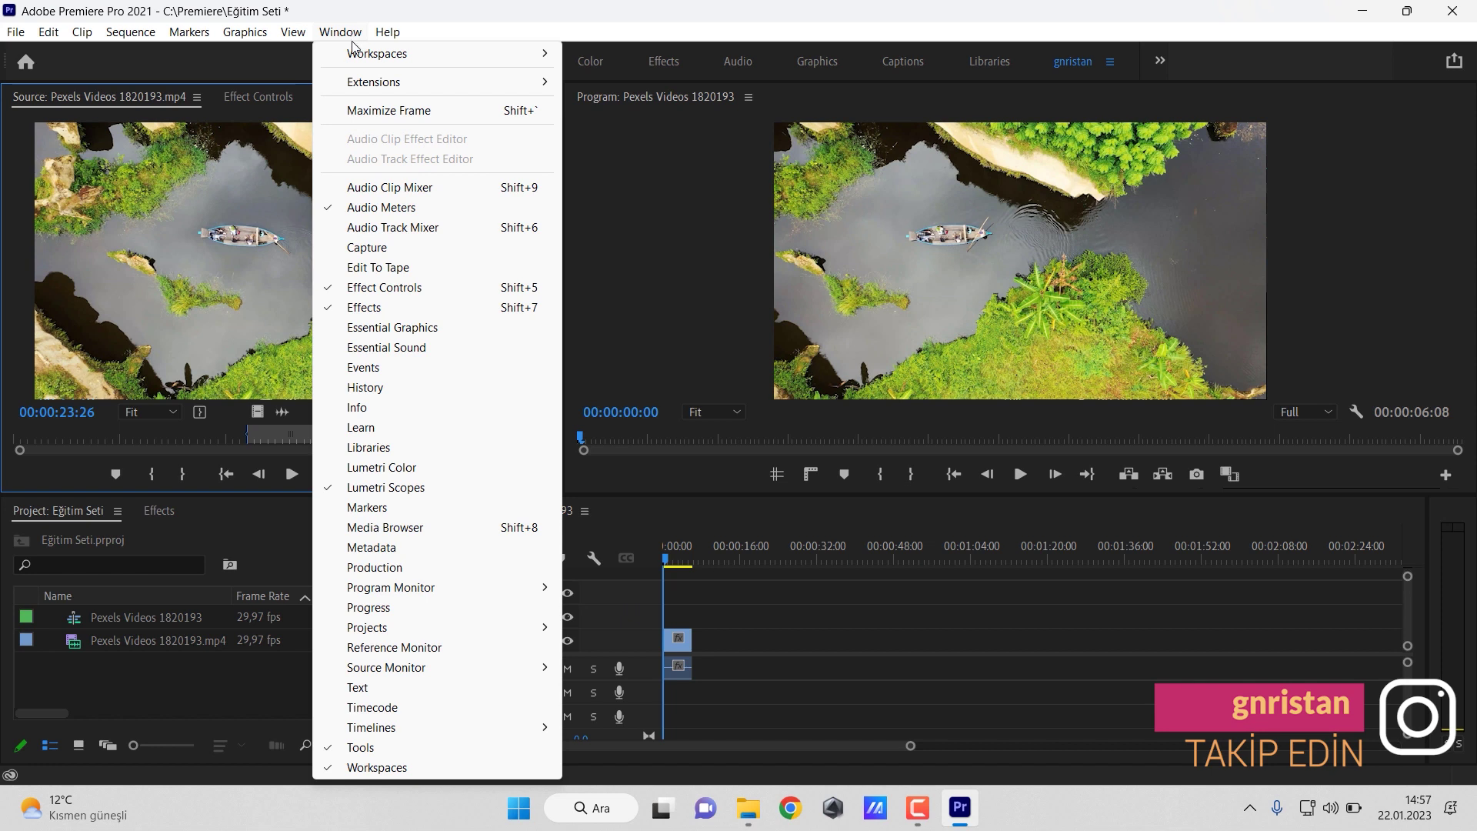
mouse_move(367, 55)
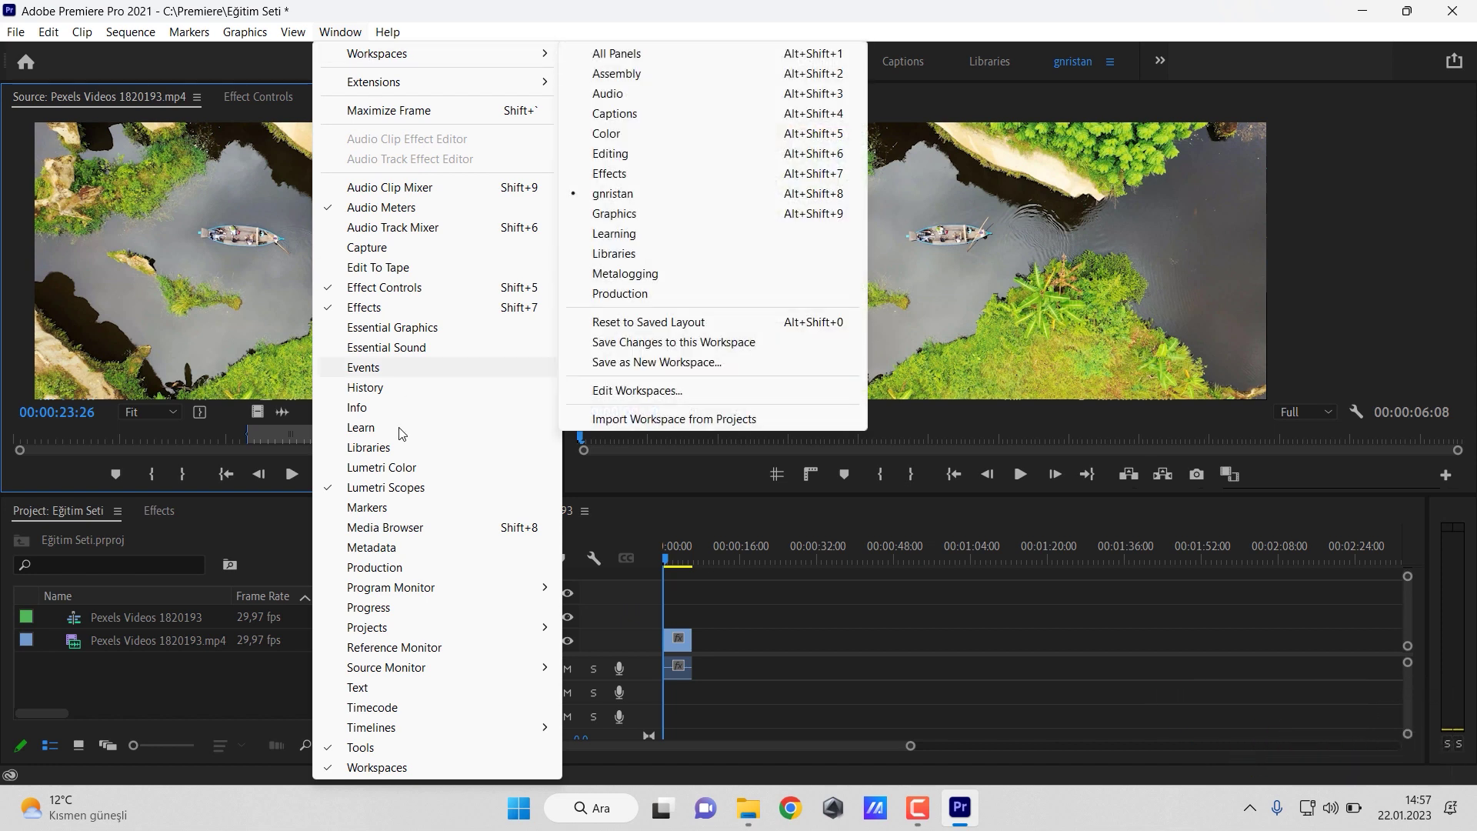
click(388, 475)
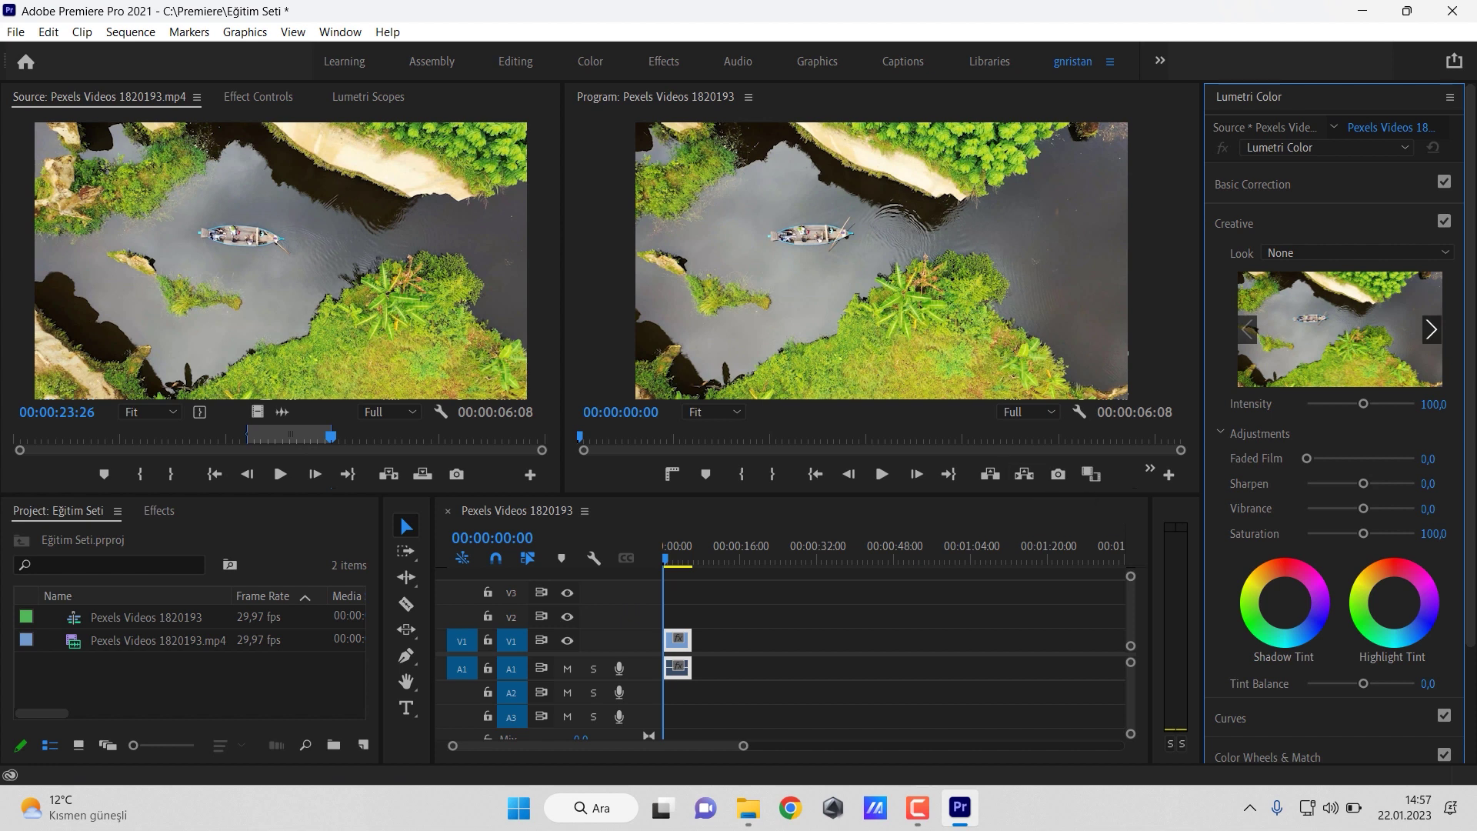
click(1450, 97)
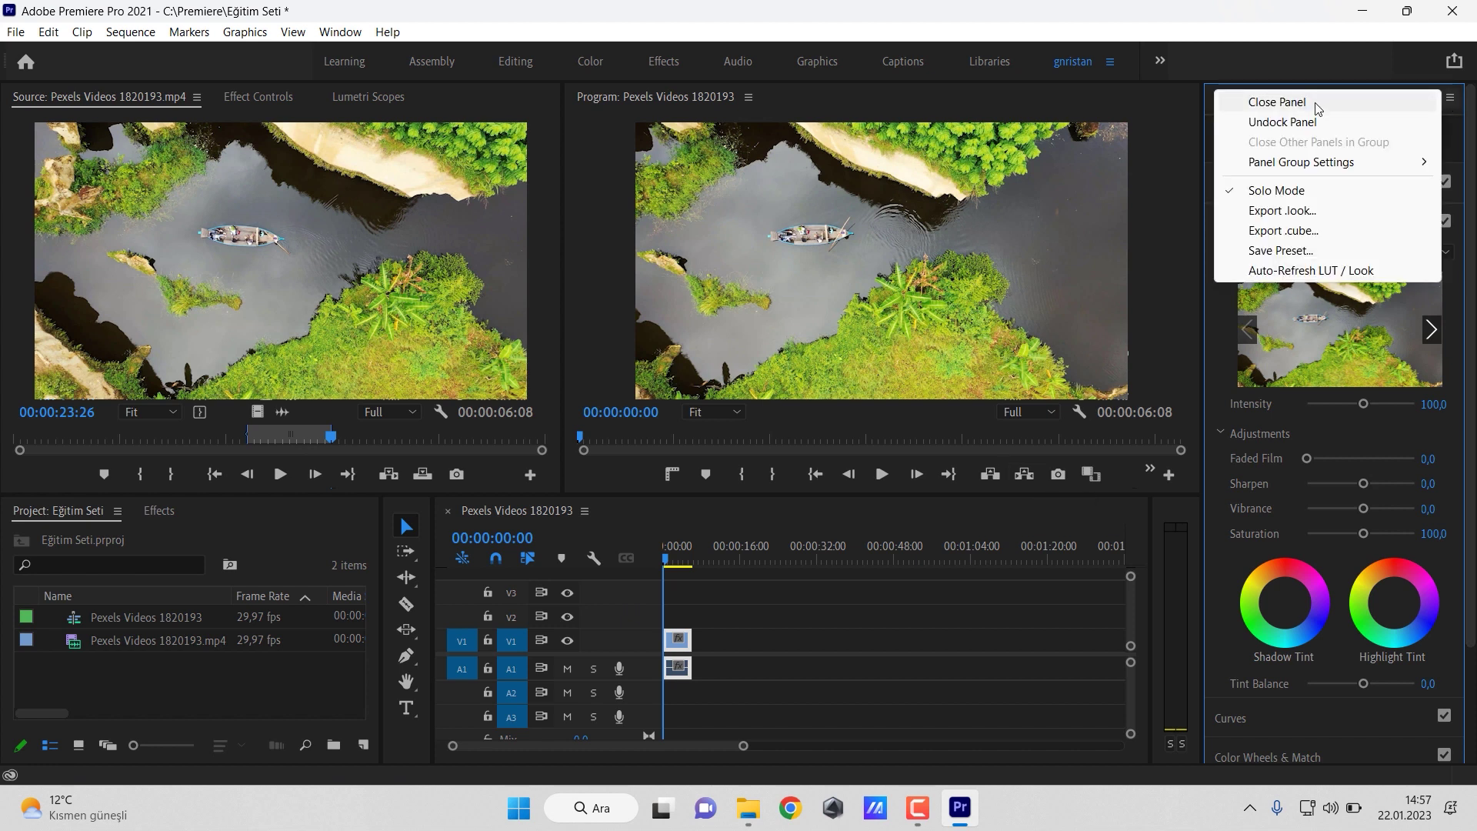
click(1318, 108)
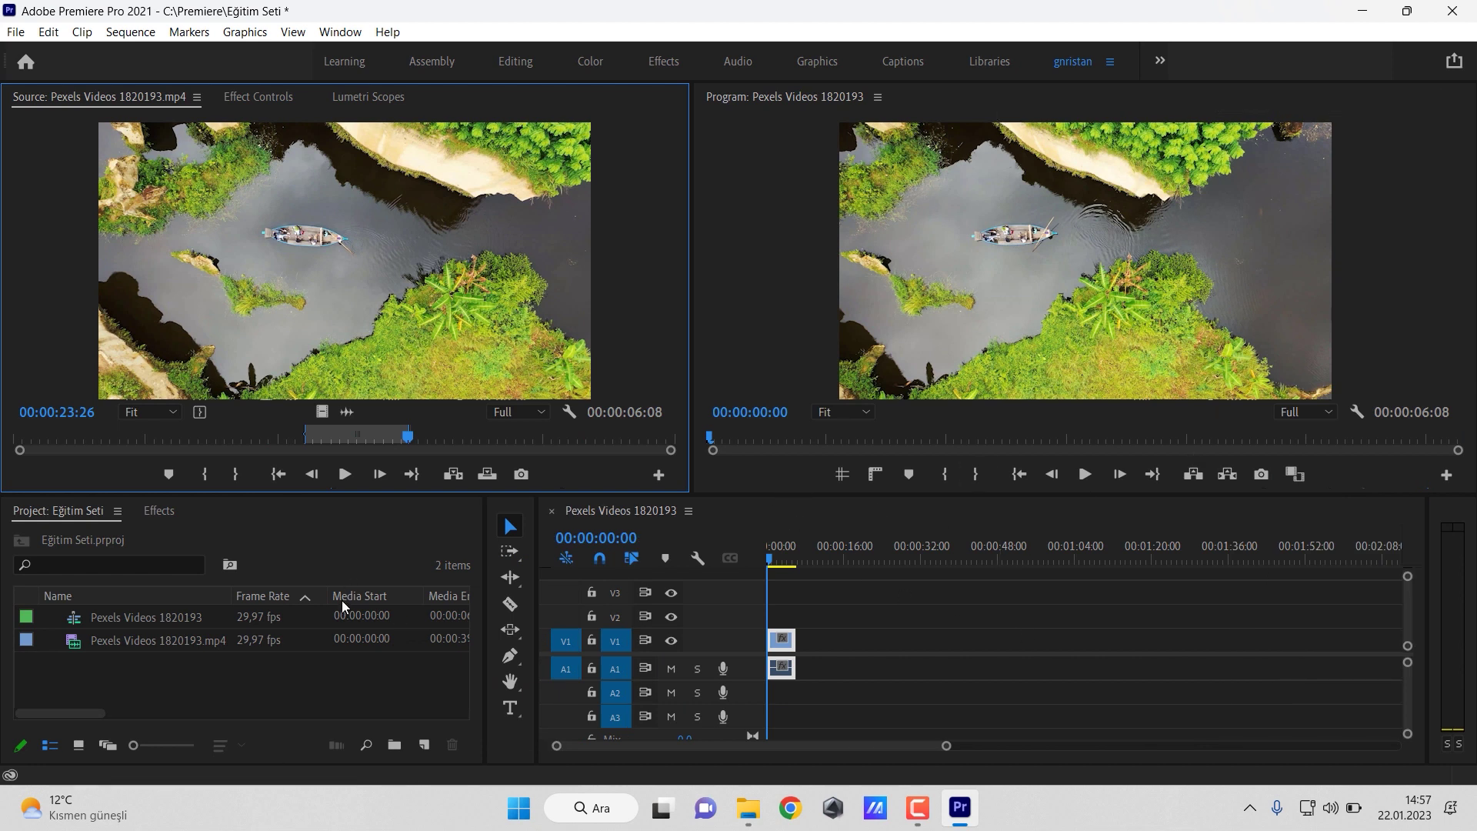
click(220, 672)
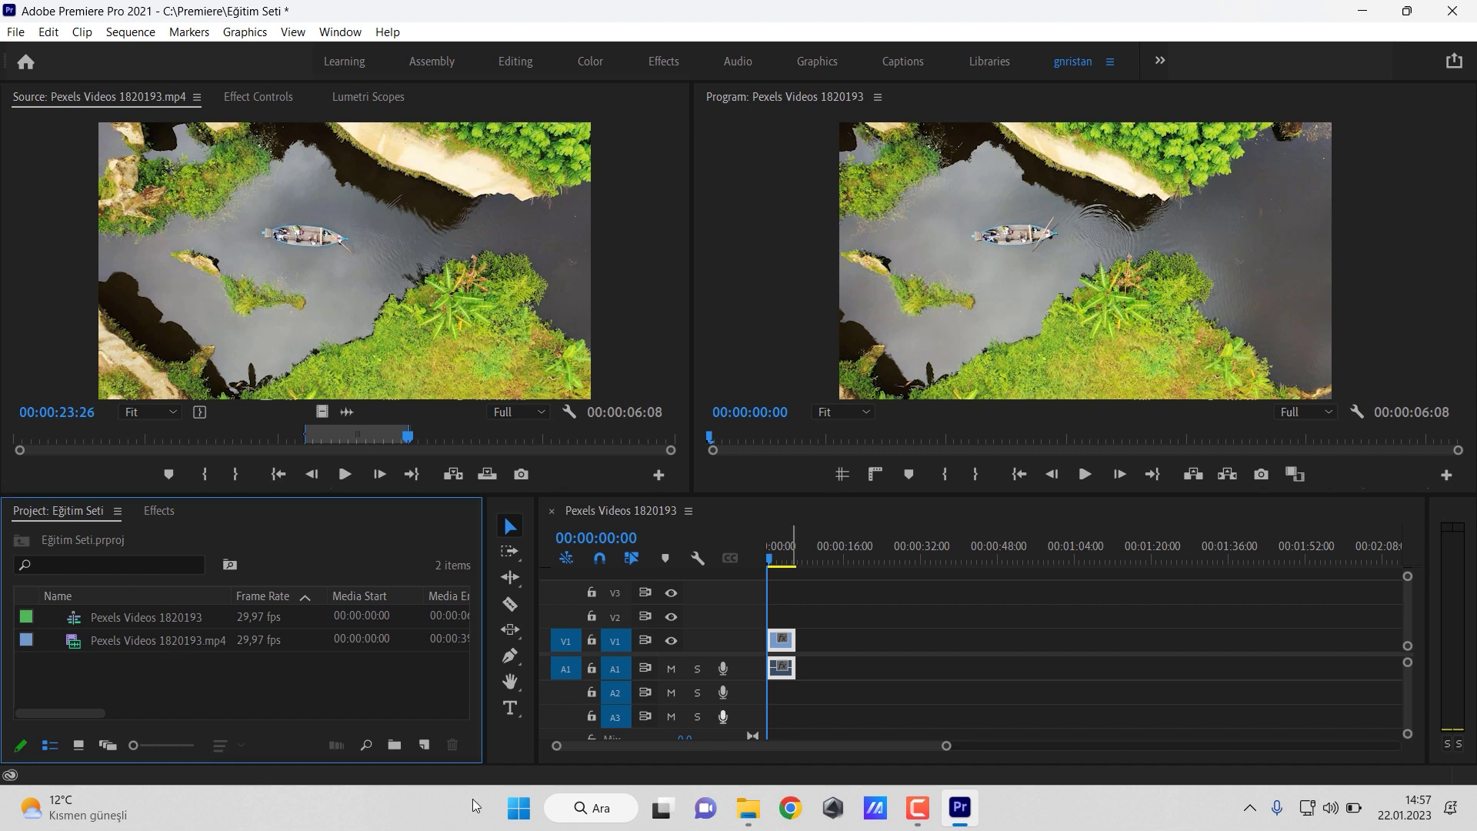
- Close the Lumetri Scopes panel, return to the Source monitor, and show project items as thumbnails
click(353, 105)
click(419, 98)
click(491, 102)
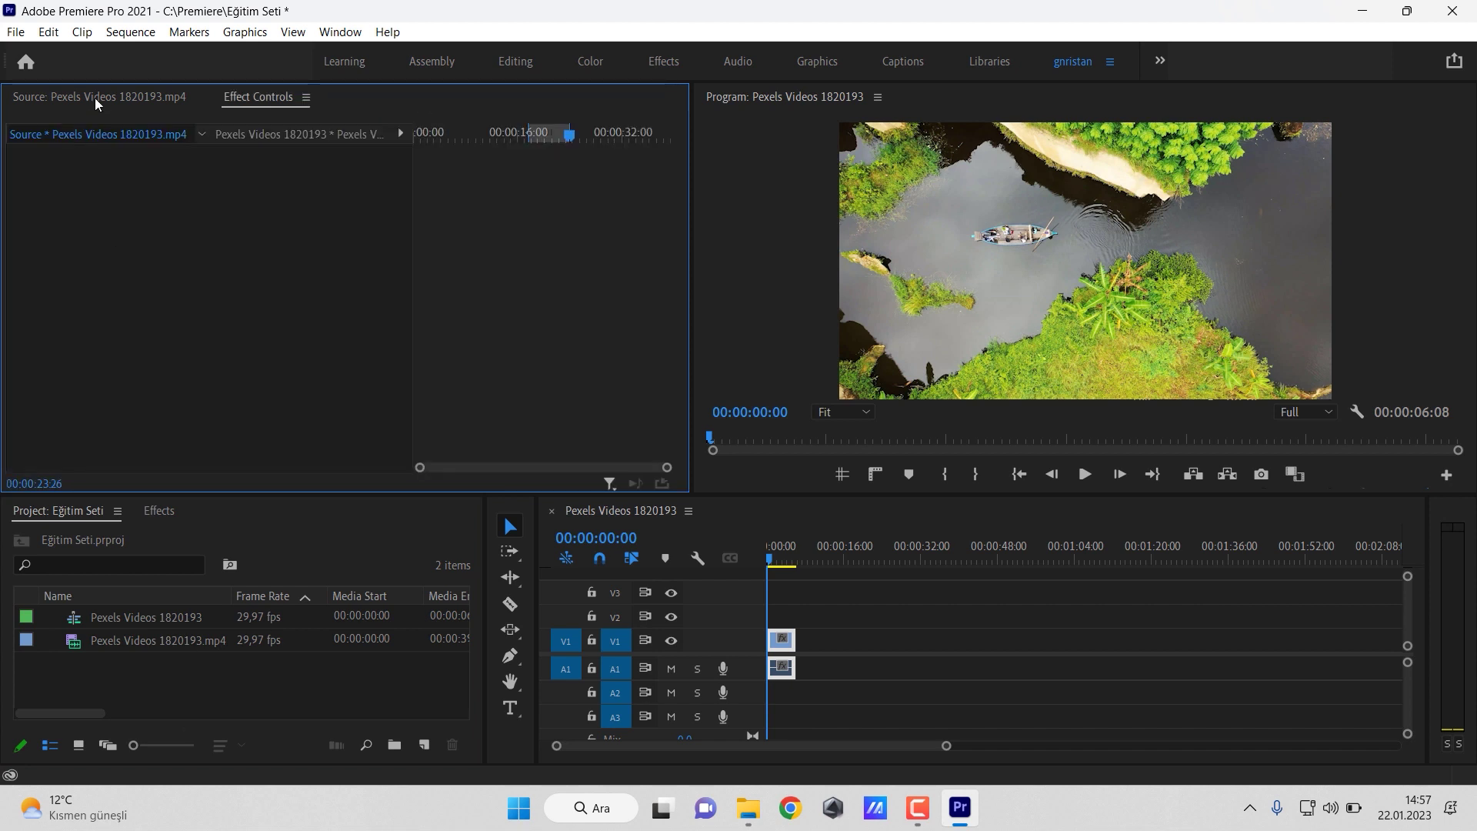
click(94, 98)
click(246, 689)
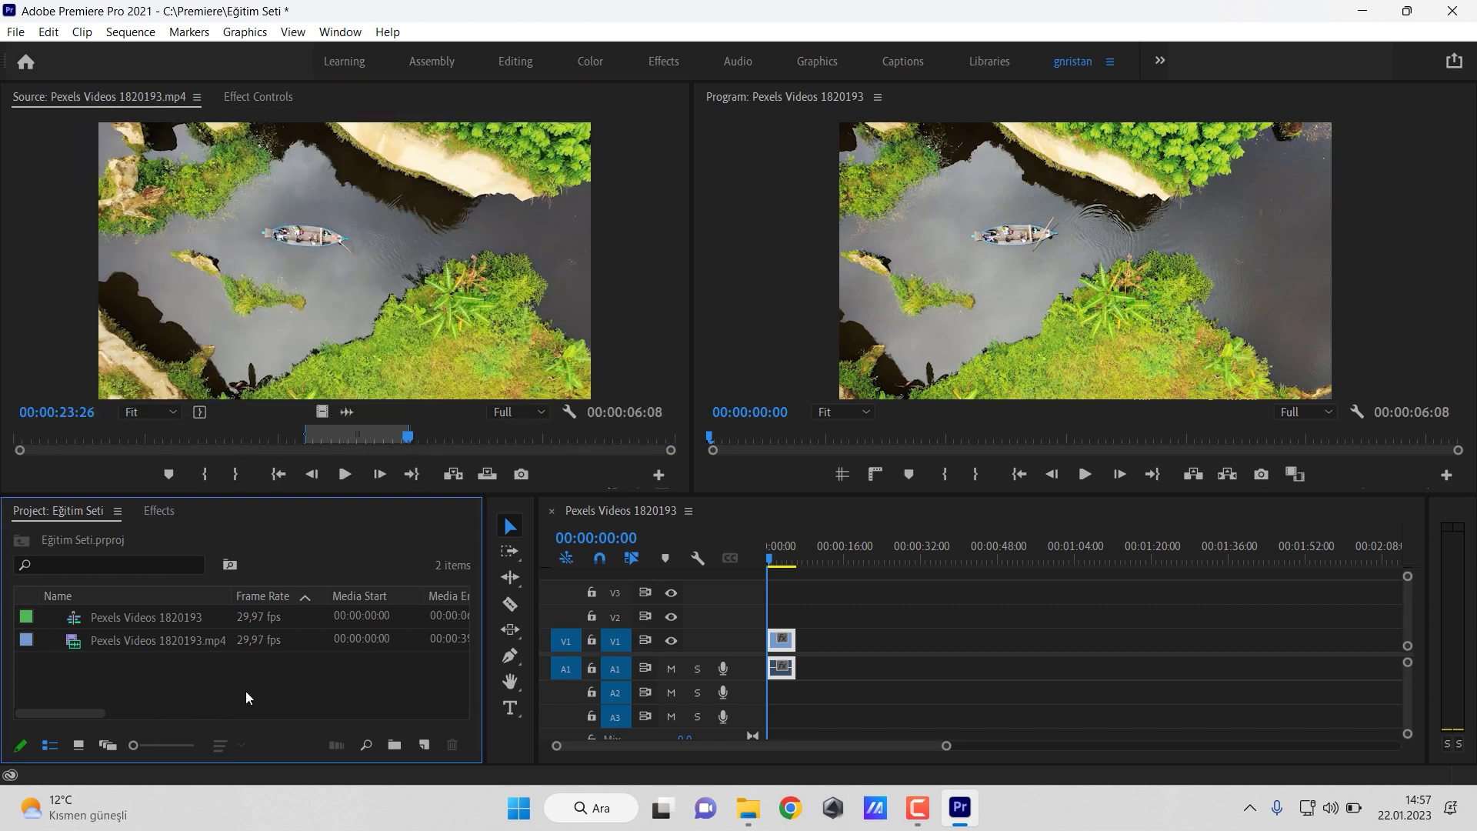
click(80, 745)
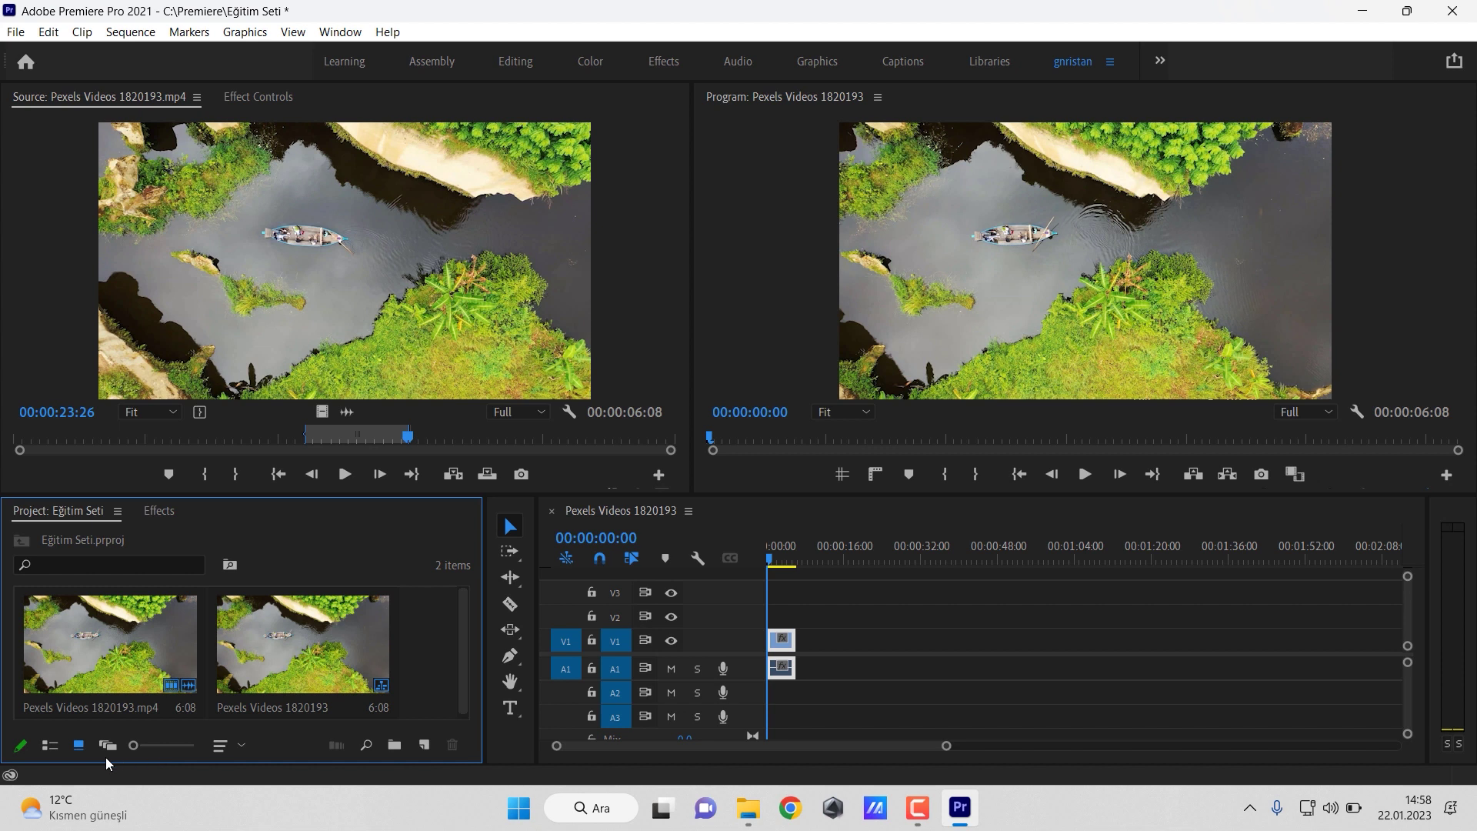
- Switch the Project panel to List view and back to Icon view, then dismiss the Find dialog
click(57, 751)
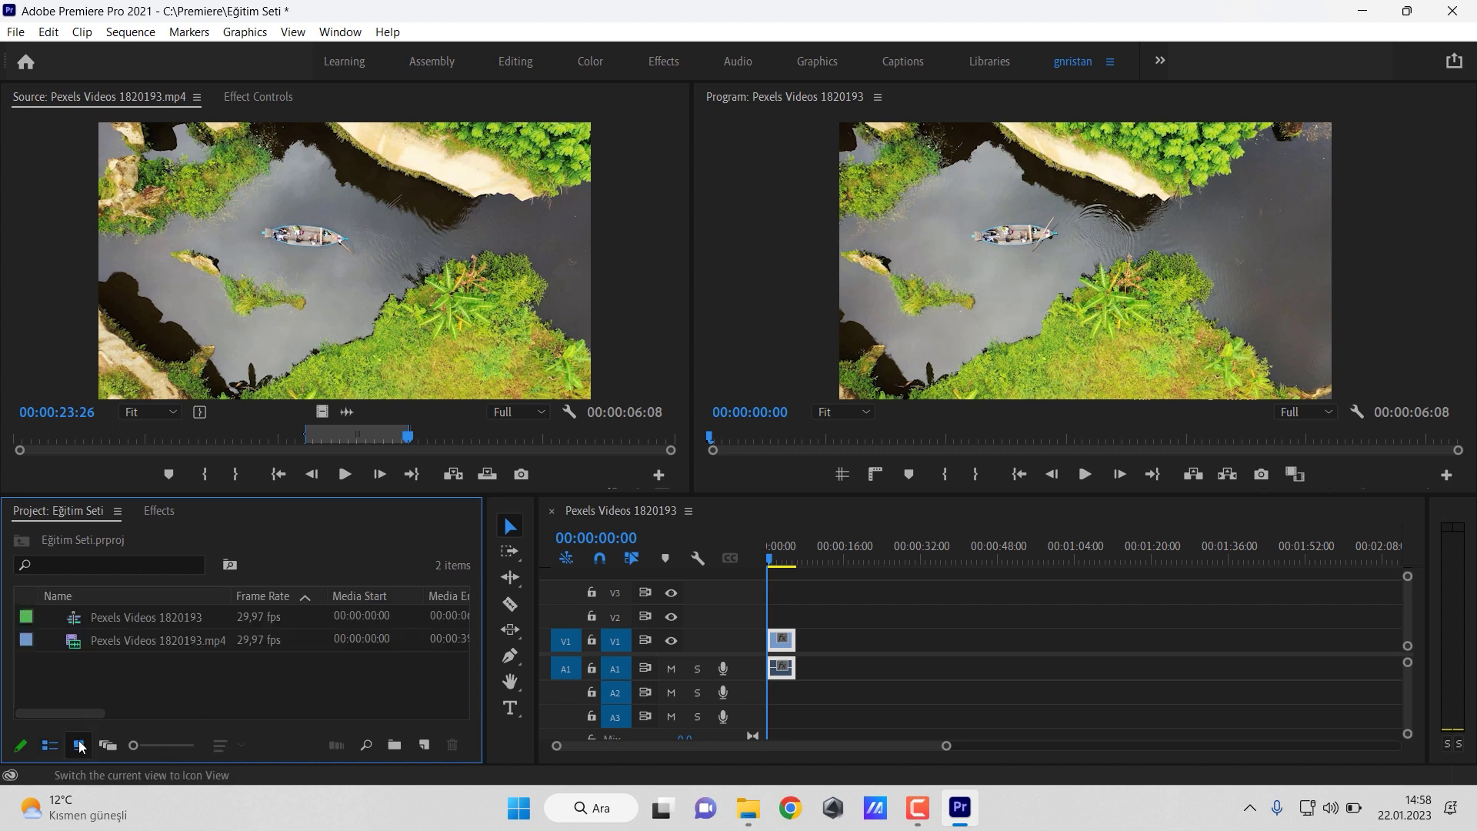
click(78, 744)
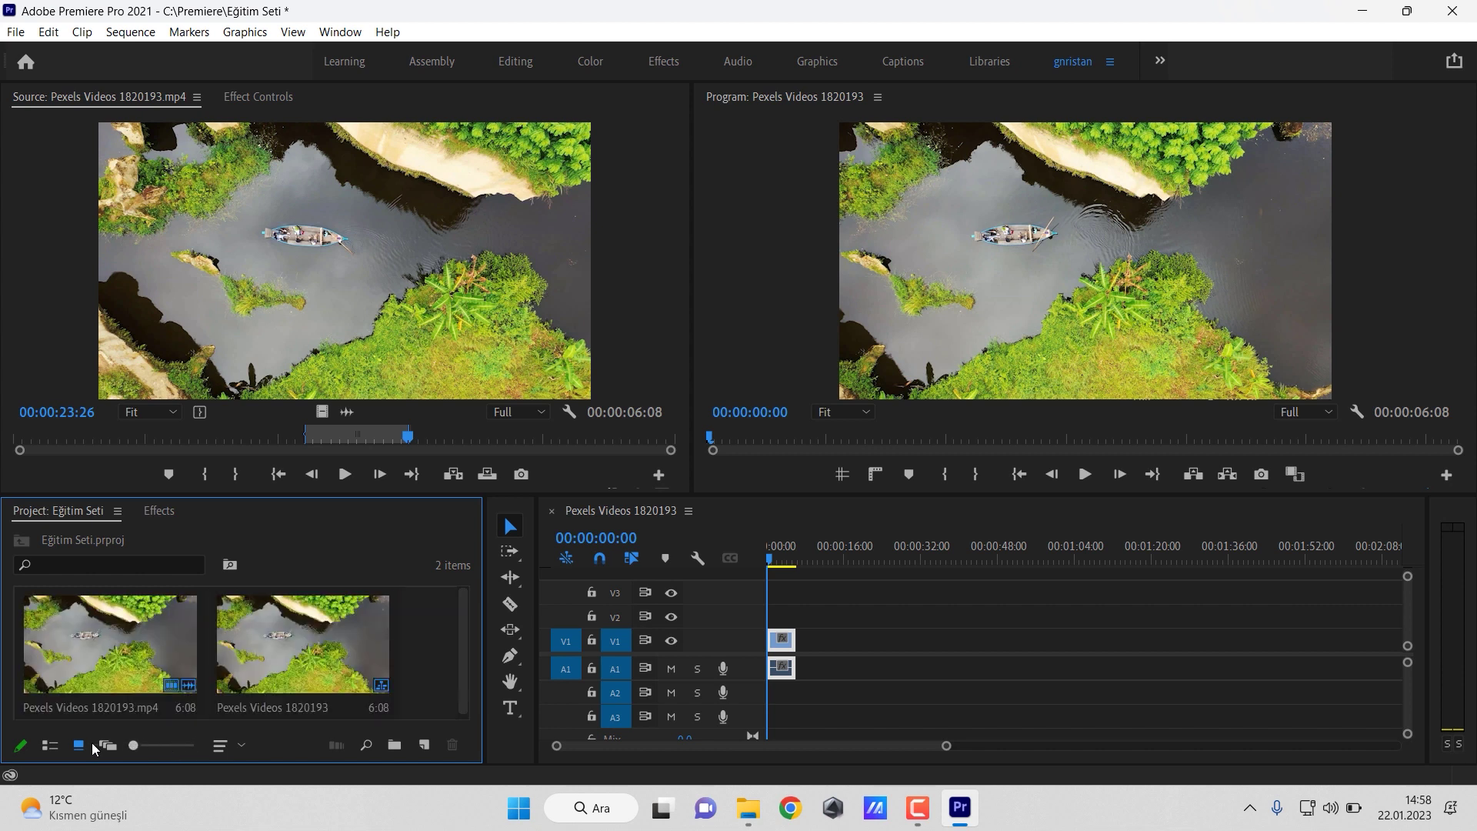
click(369, 745)
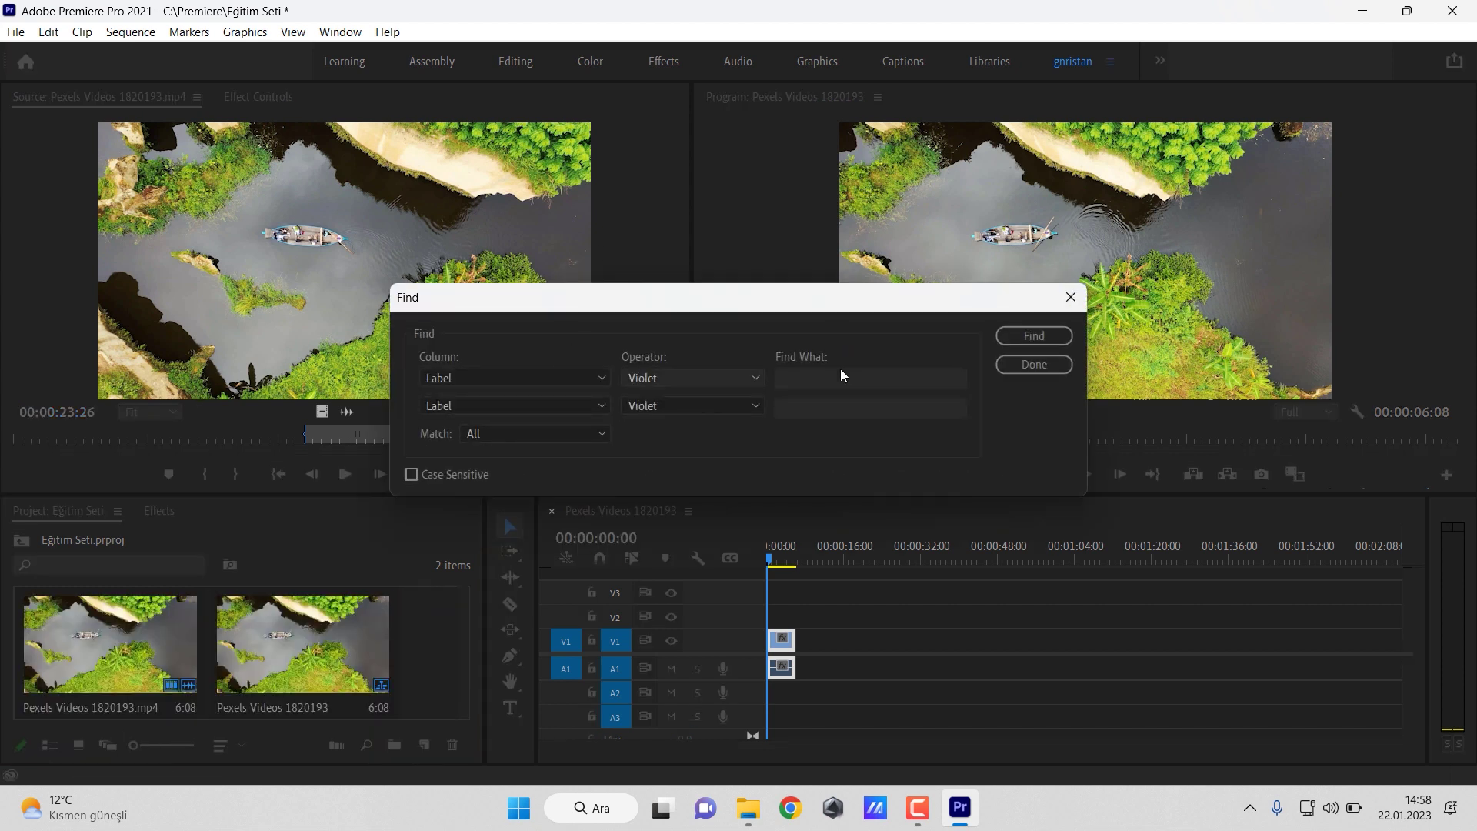
click(1034, 364)
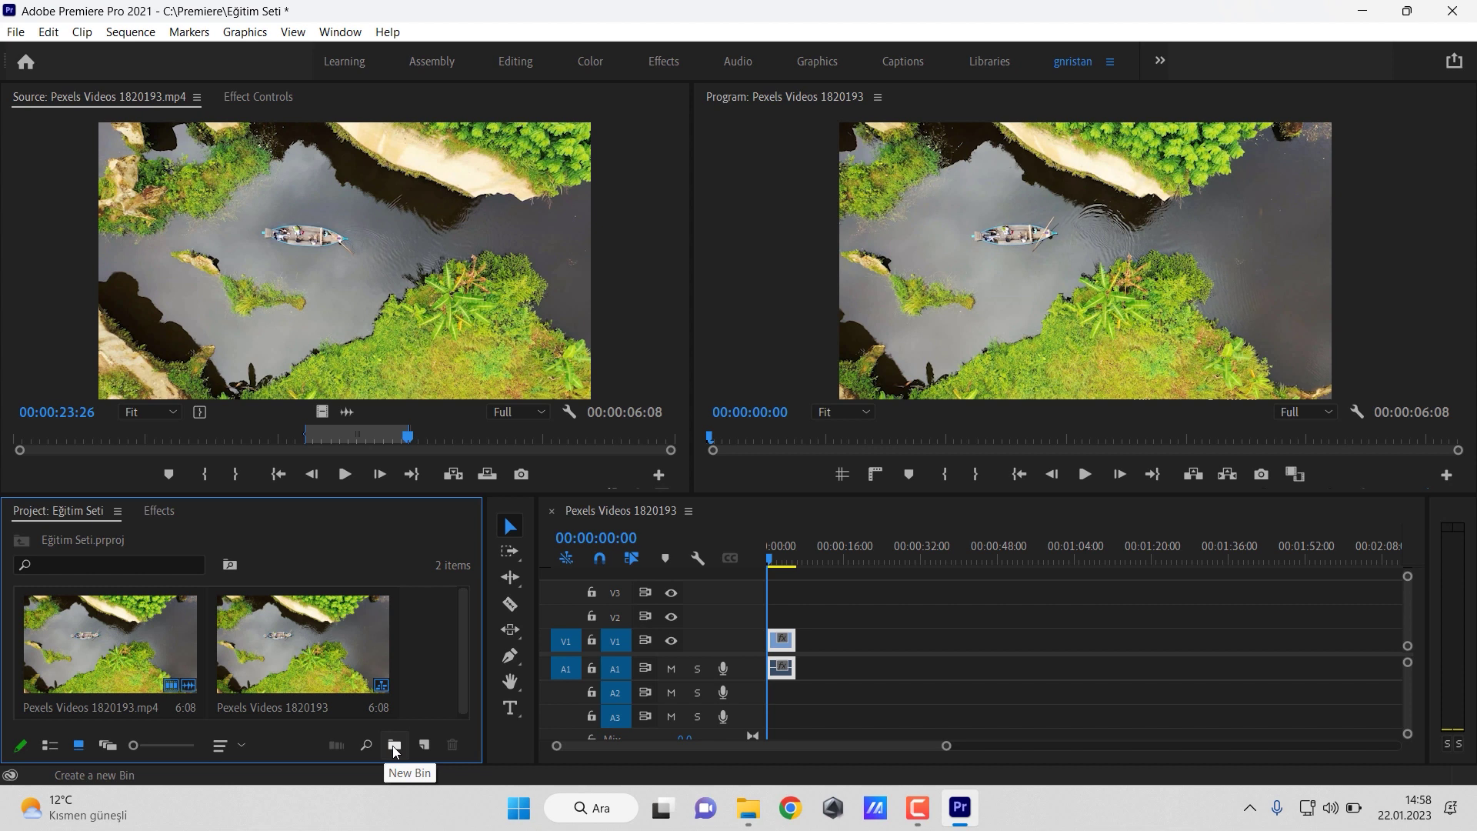
- Create a new bin named '1 SAHNE' and return the Project panel to List view
click(394, 745)
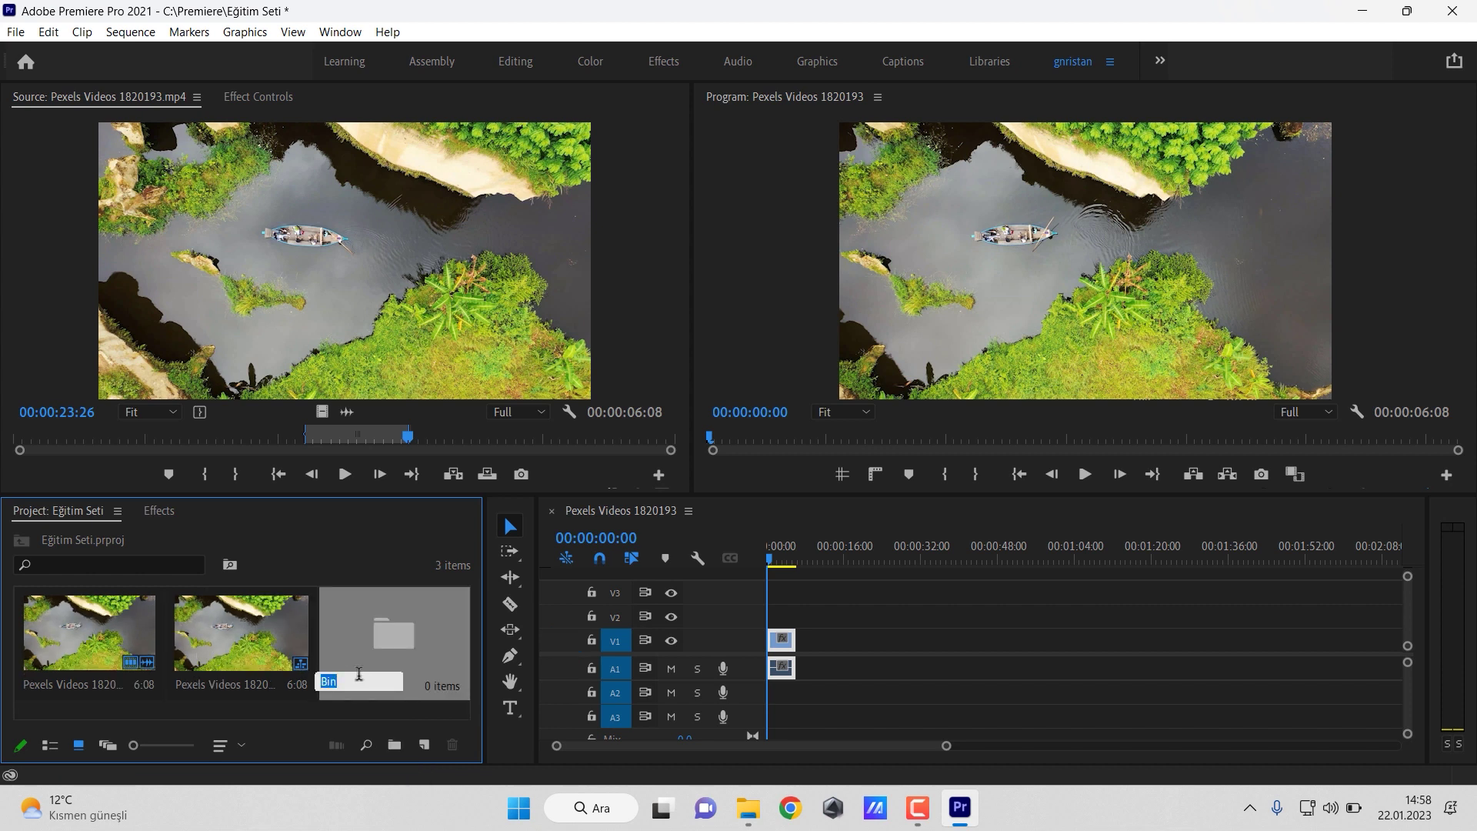
text(1 SAHNE)
key(Tab)
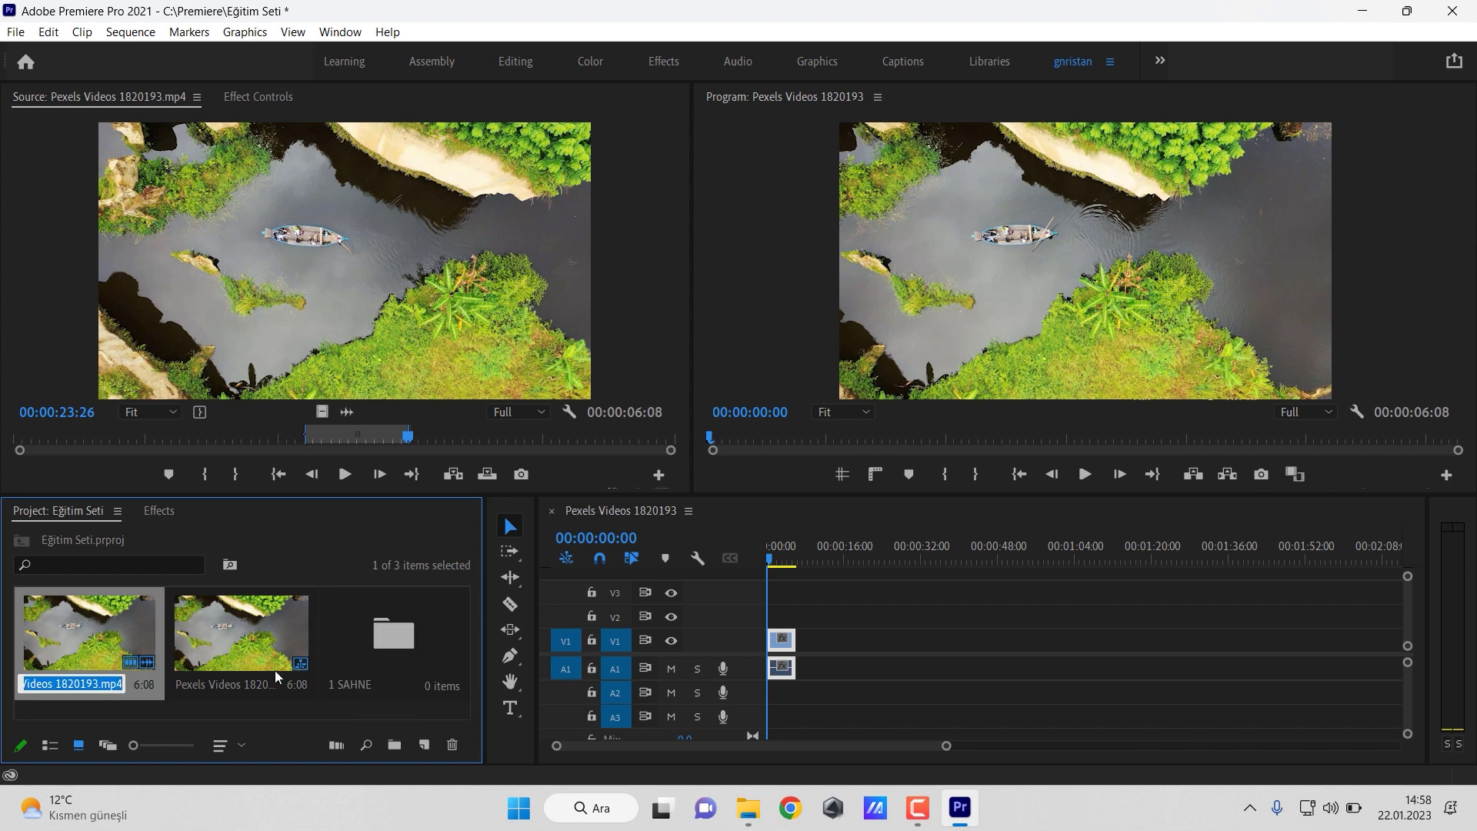
click(272, 703)
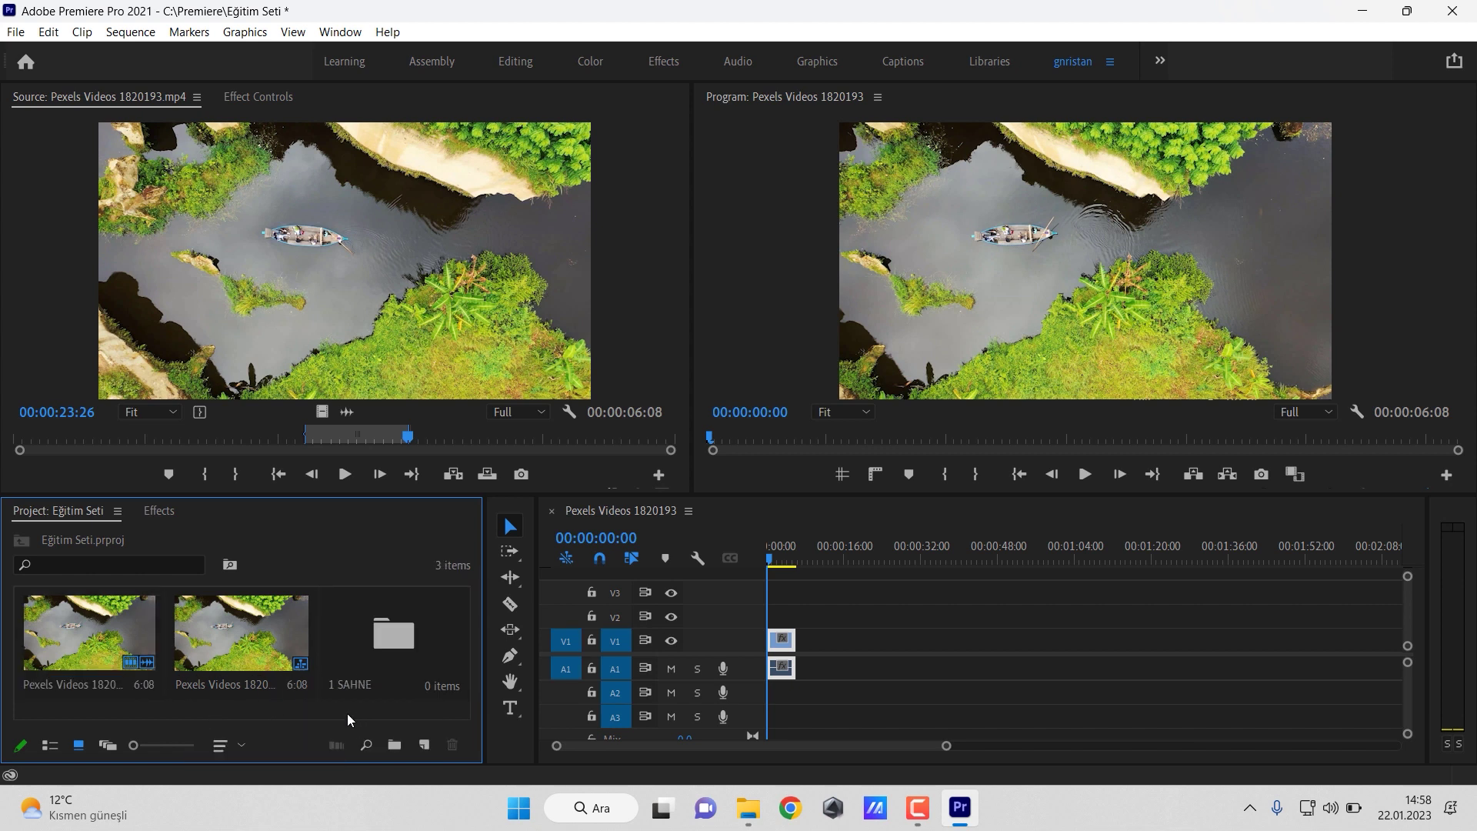
click(50, 746)
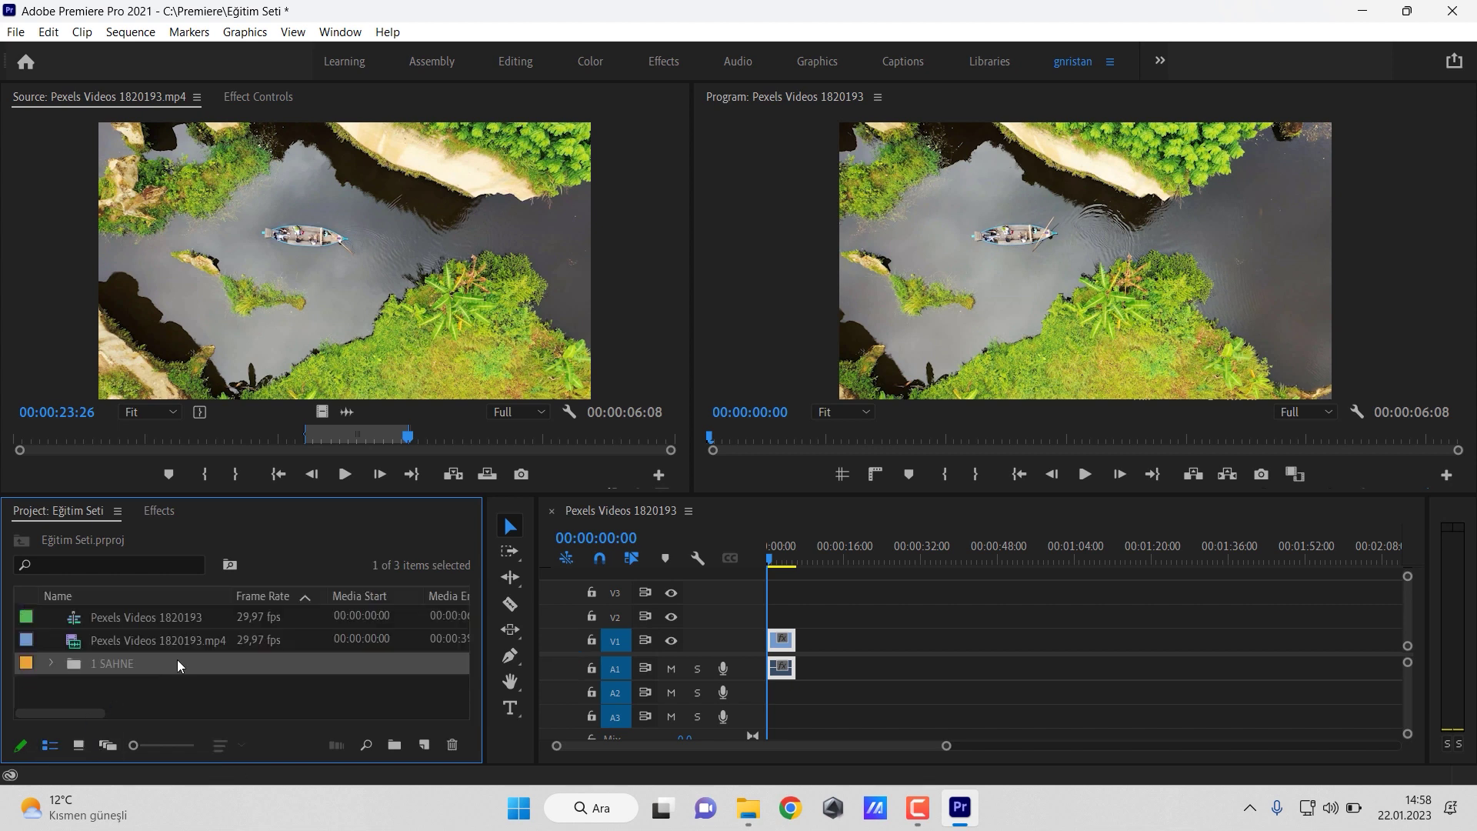
click(181, 693)
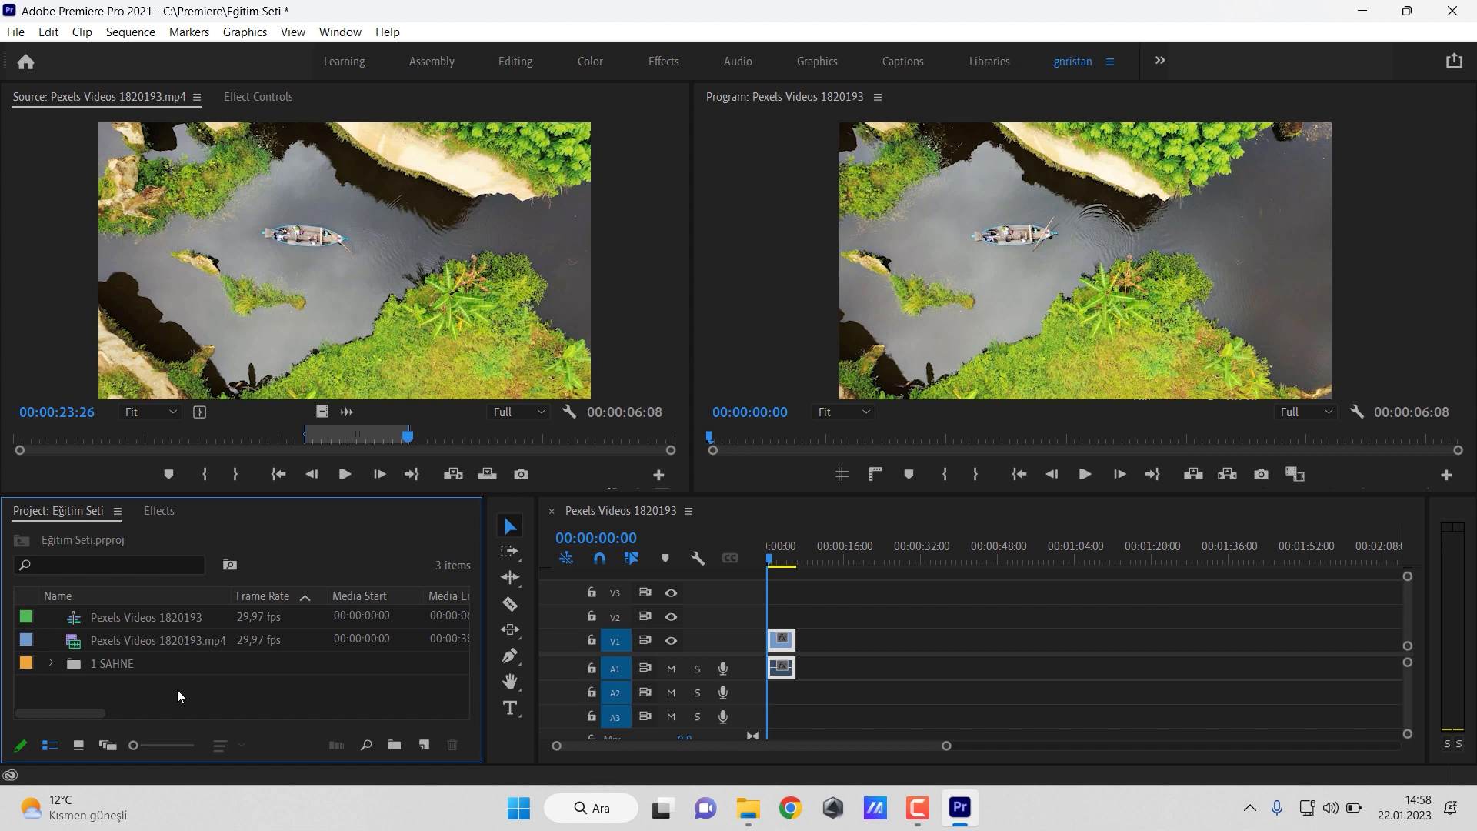
- Import five more Pexels video clips into the project
double_click(237, 690)
click(225, 231)
key(ctrl+a)
ctrl+click(557, 230)
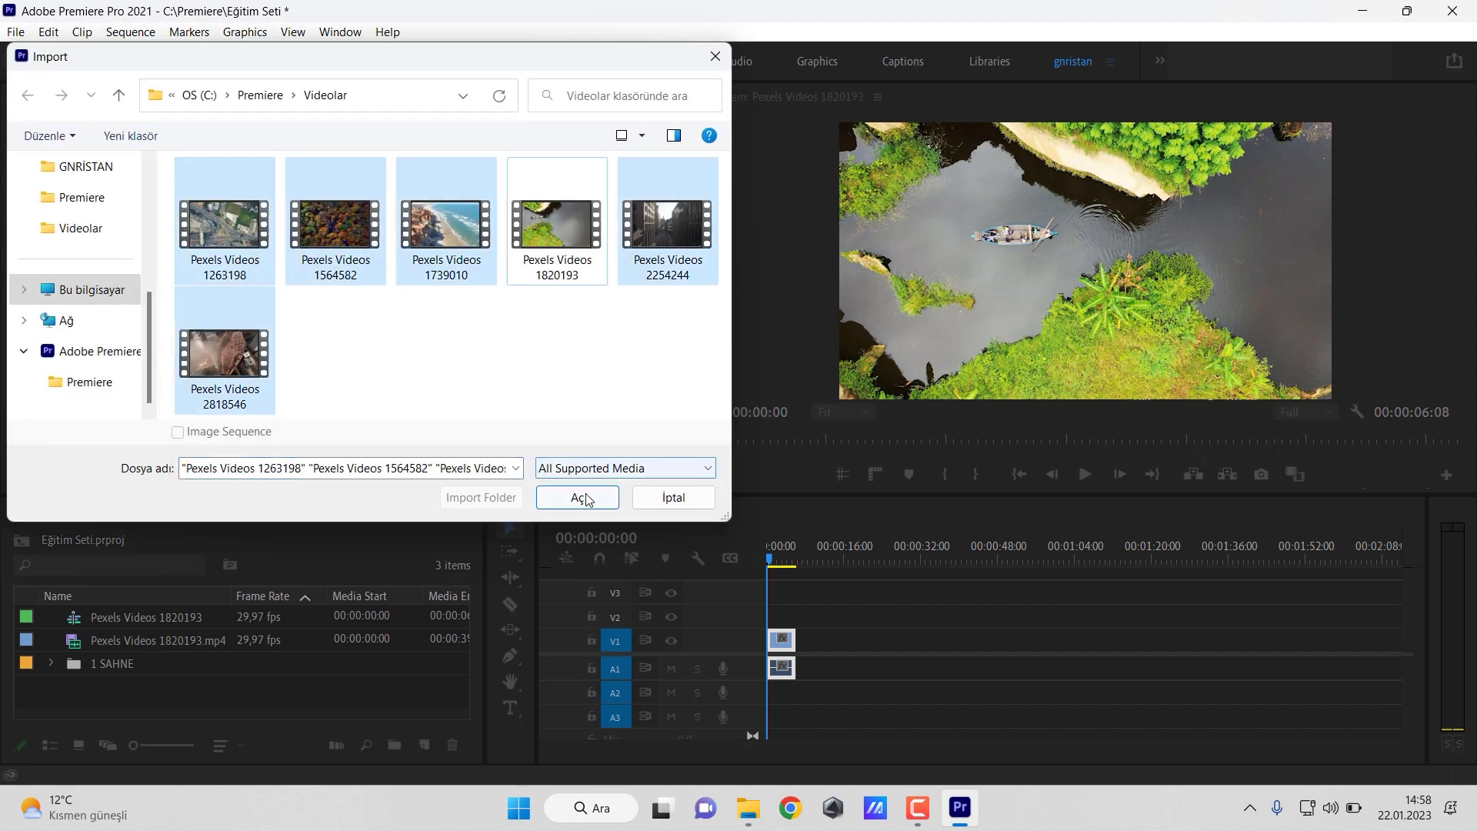
click(583, 497)
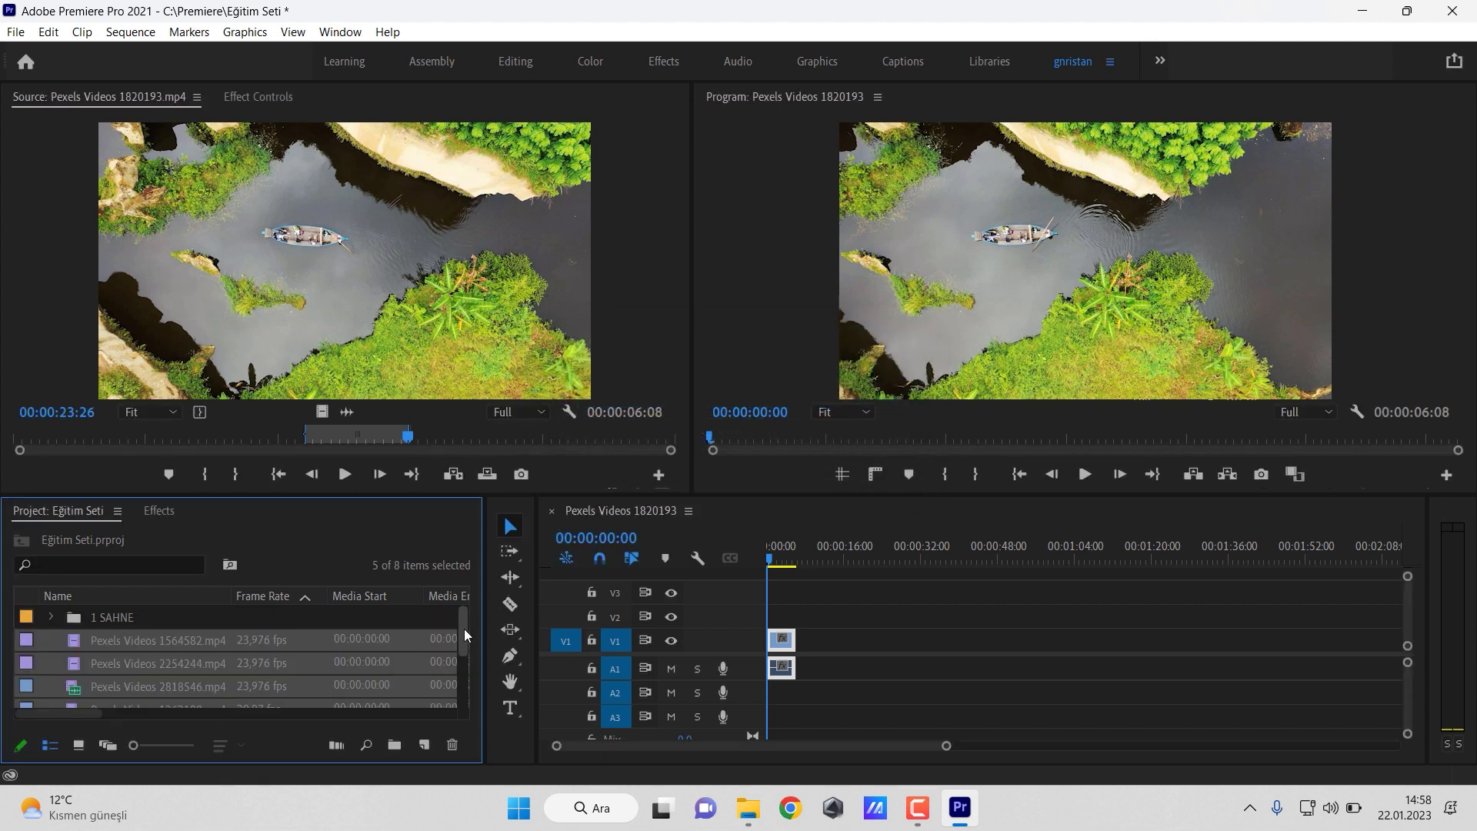
- Move the 1564582, 2254244 and 2818546 clips into the 1 SAHNE bin
drag(464, 633, 463, 636)
scroll(440, 642, down, 1)
scroll(279, 659, up, 1)
scroll(279, 659, down, 1)
scroll(279, 658, up, 1)
scroll(278, 659, down, 1)
scroll(279, 659, up, 1)
click(96, 644)
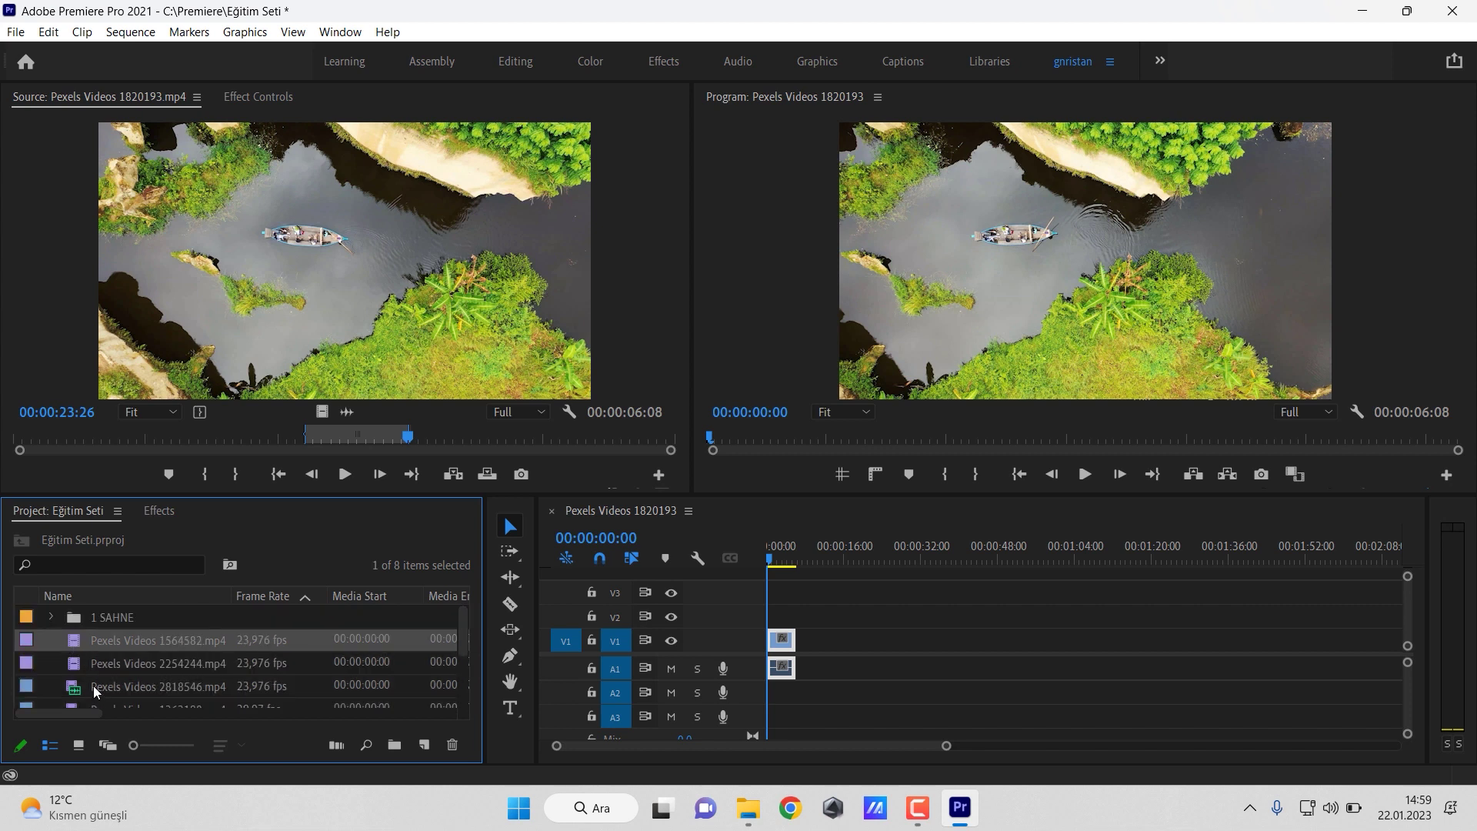
shift+click(78, 680)
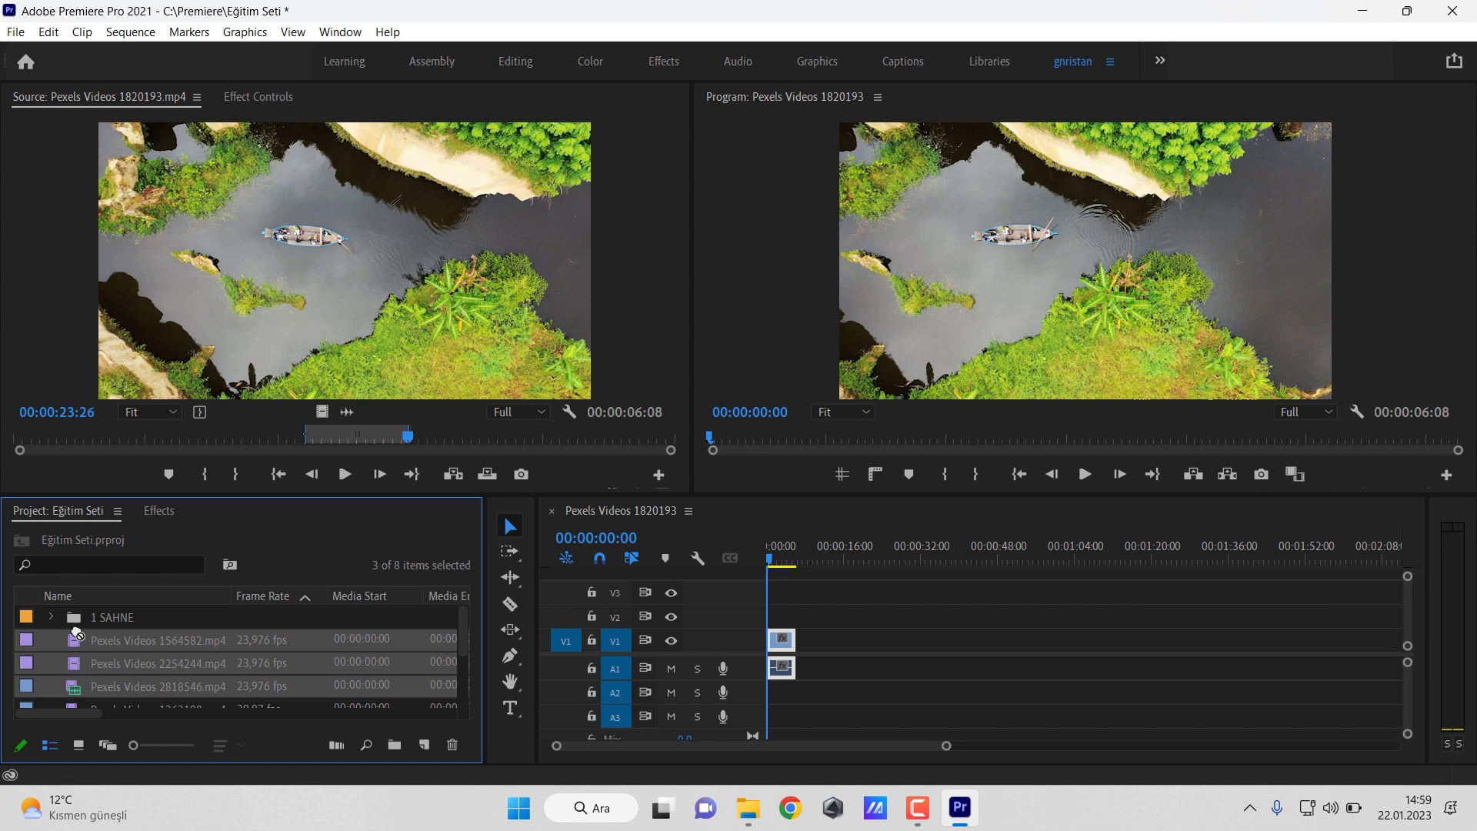
drag(78, 681, 85, 617)
- Create a new bin named '2 SAHNE'
click(394, 744)
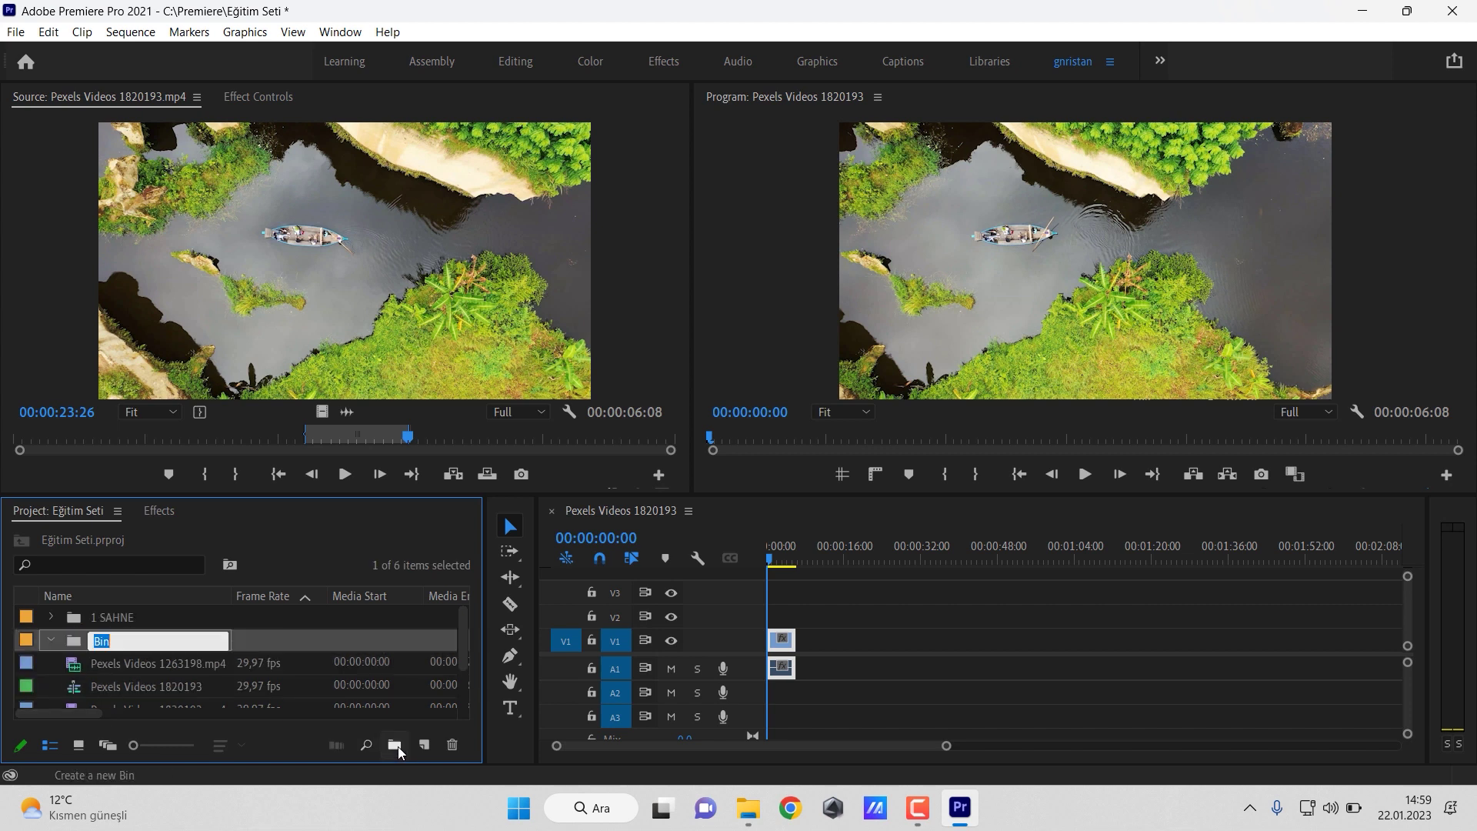
text(2 SAHNE)
key(Tab)
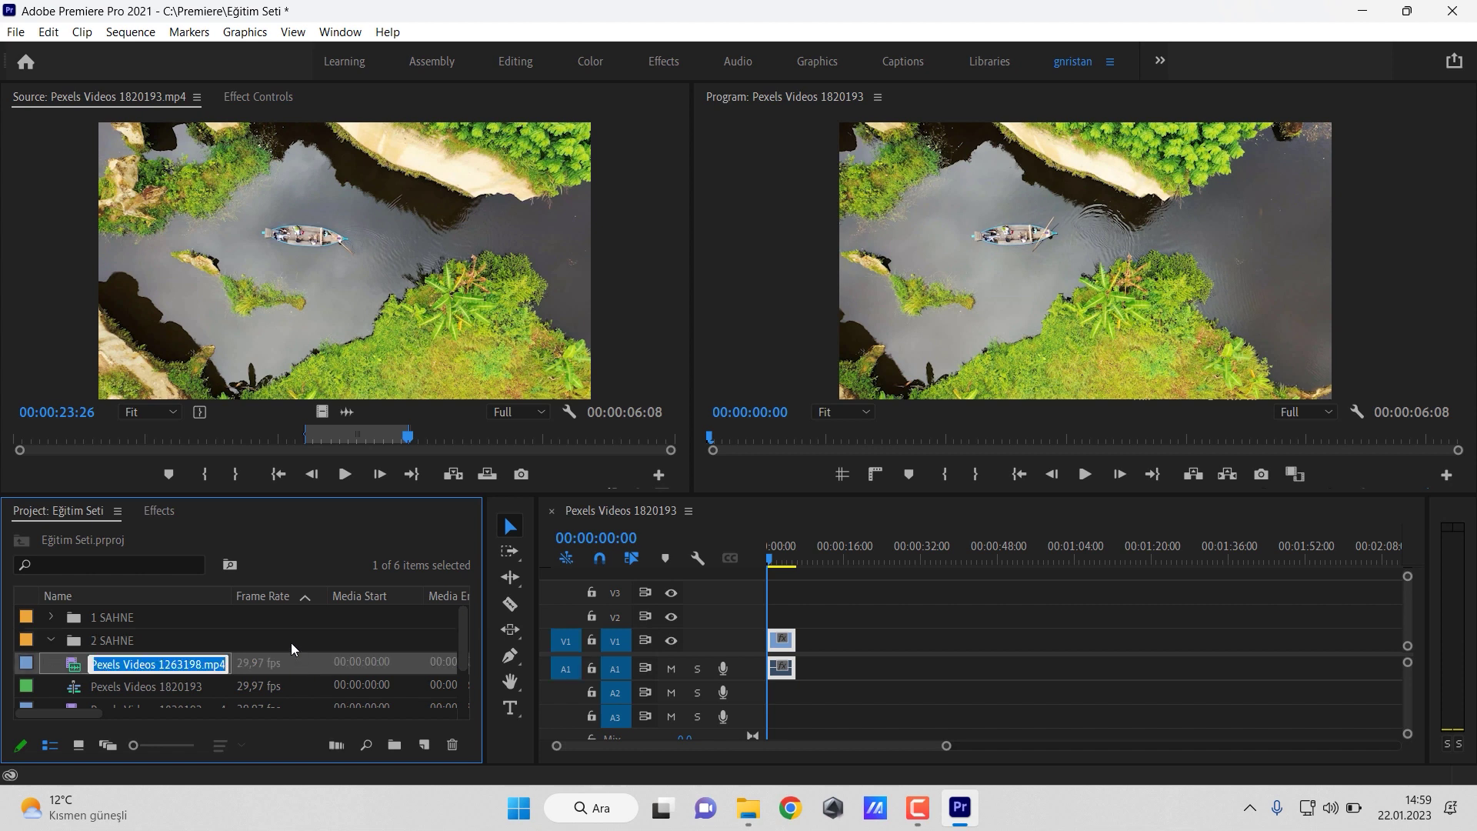
- Move the 1263198, 1739010 and 1820193 clips into the 2 SAHNE bin and collapse it
scroll(290, 643, down, 1)
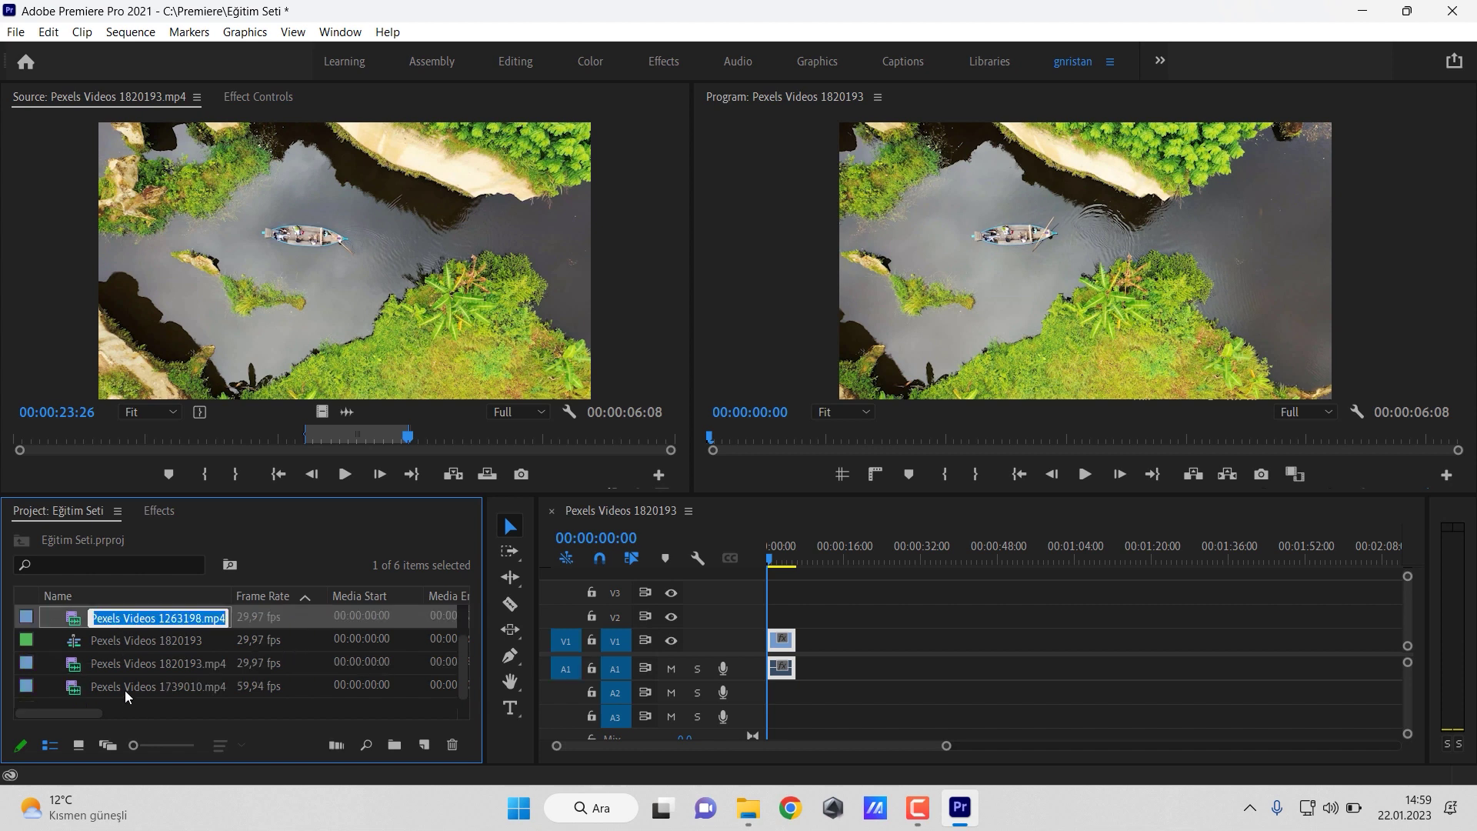
ctrl+click(126, 687)
ctrl+click(137, 644)
ctrl+click(129, 658)
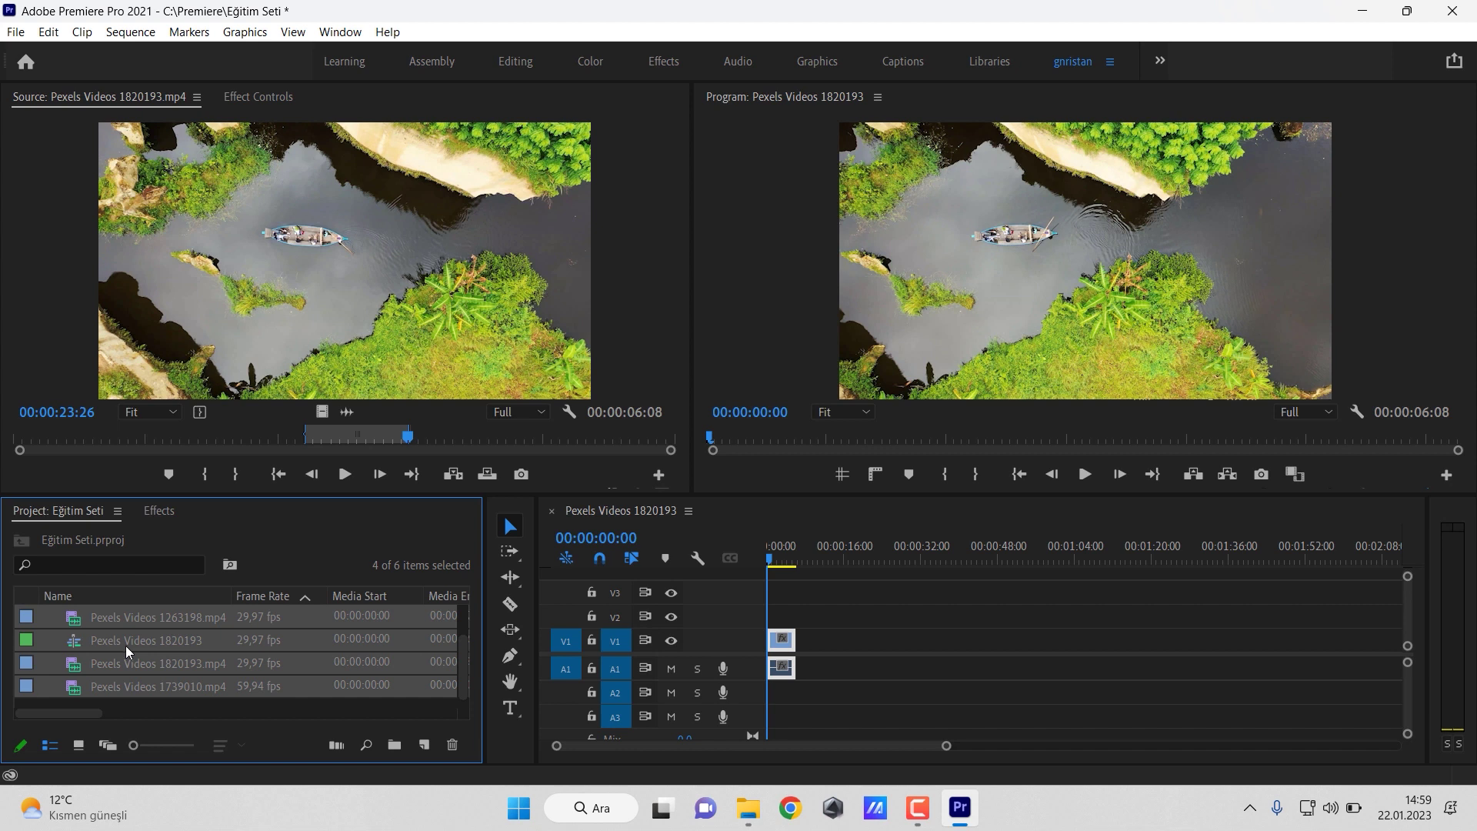
ctrl+click(127, 644)
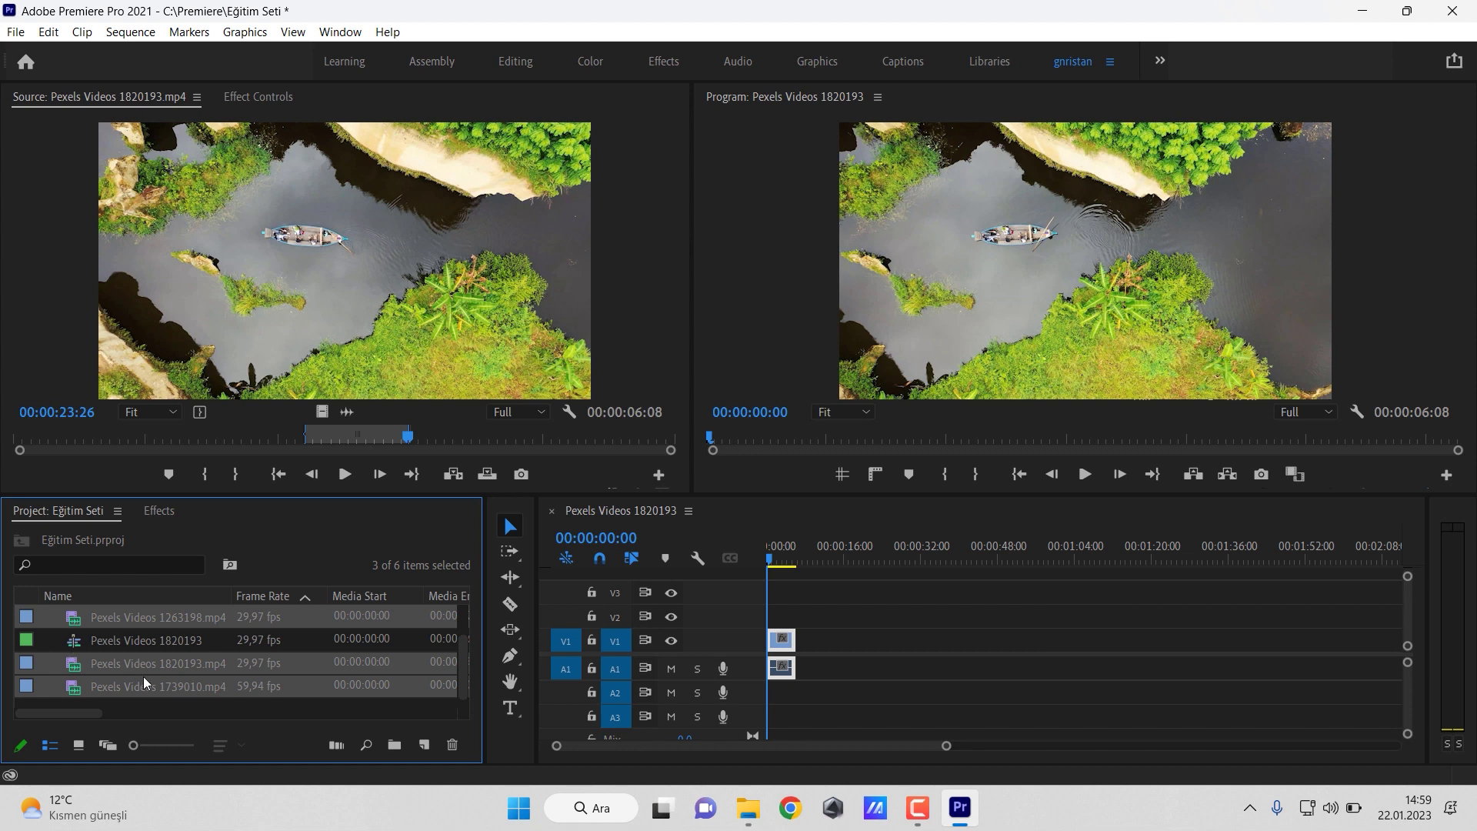
scroll(452, 675, up, 2)
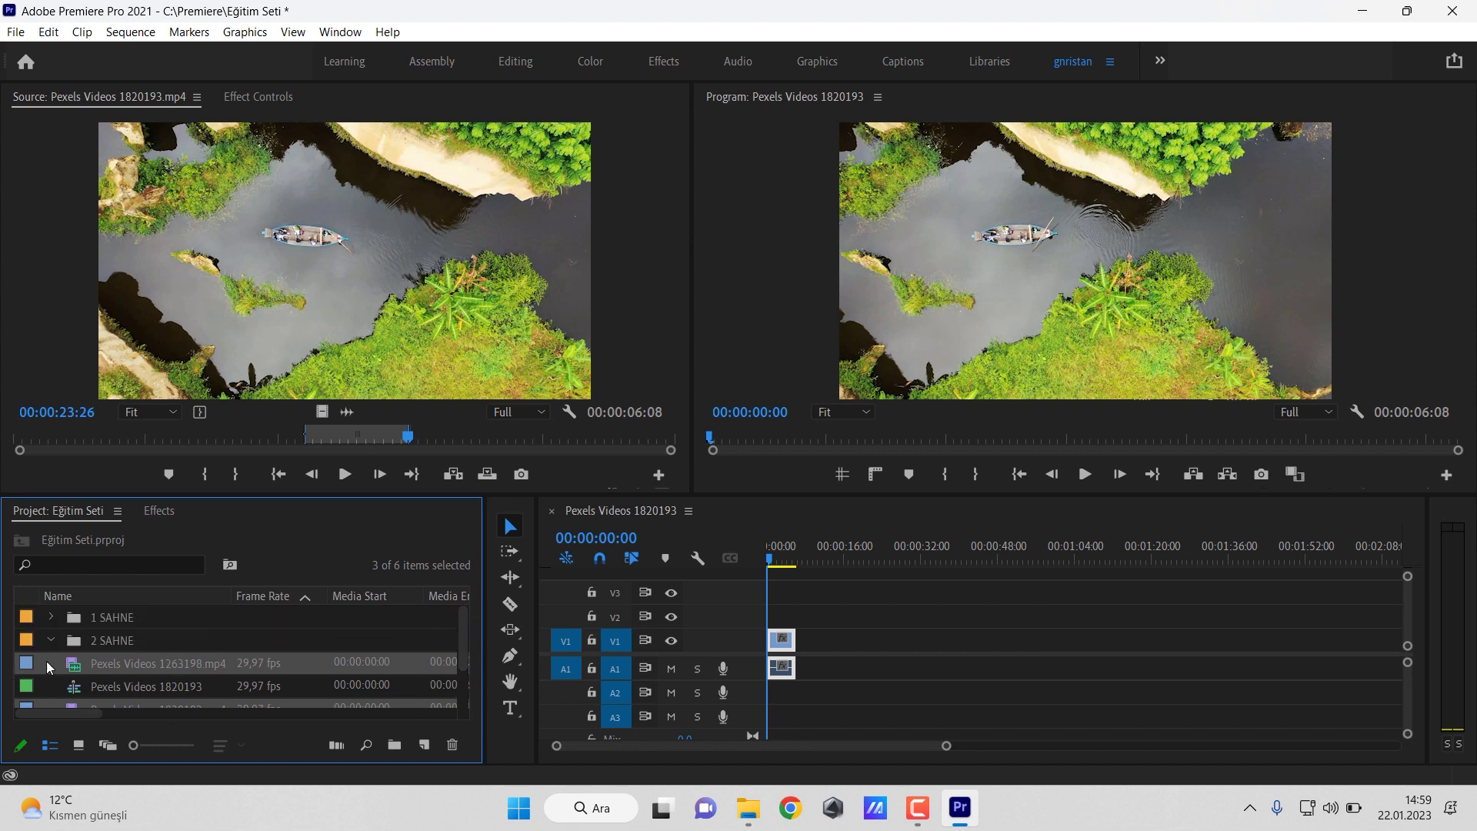
drag(123, 658, 121, 649)
click(50, 640)
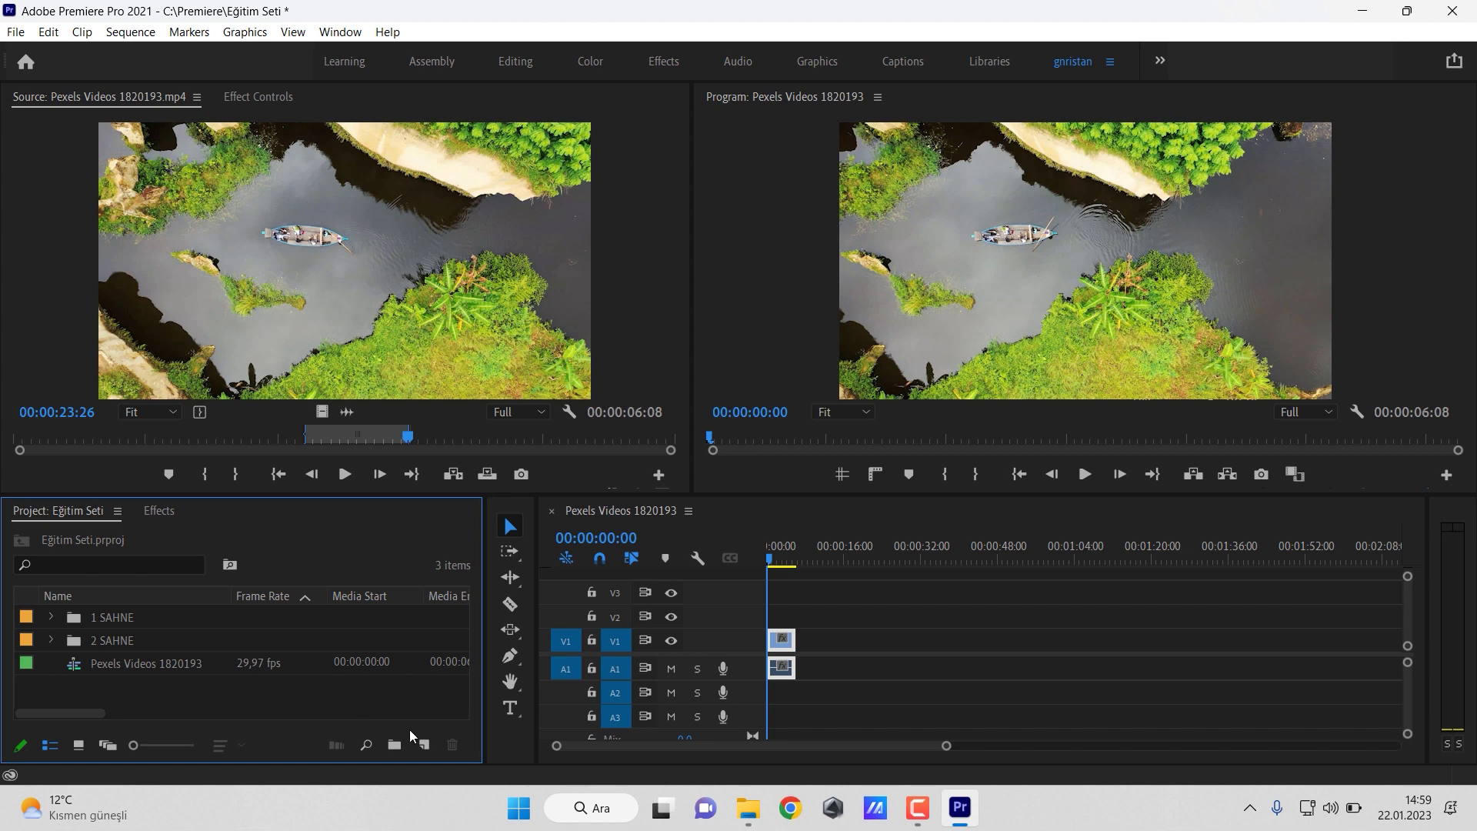
click(424, 745)
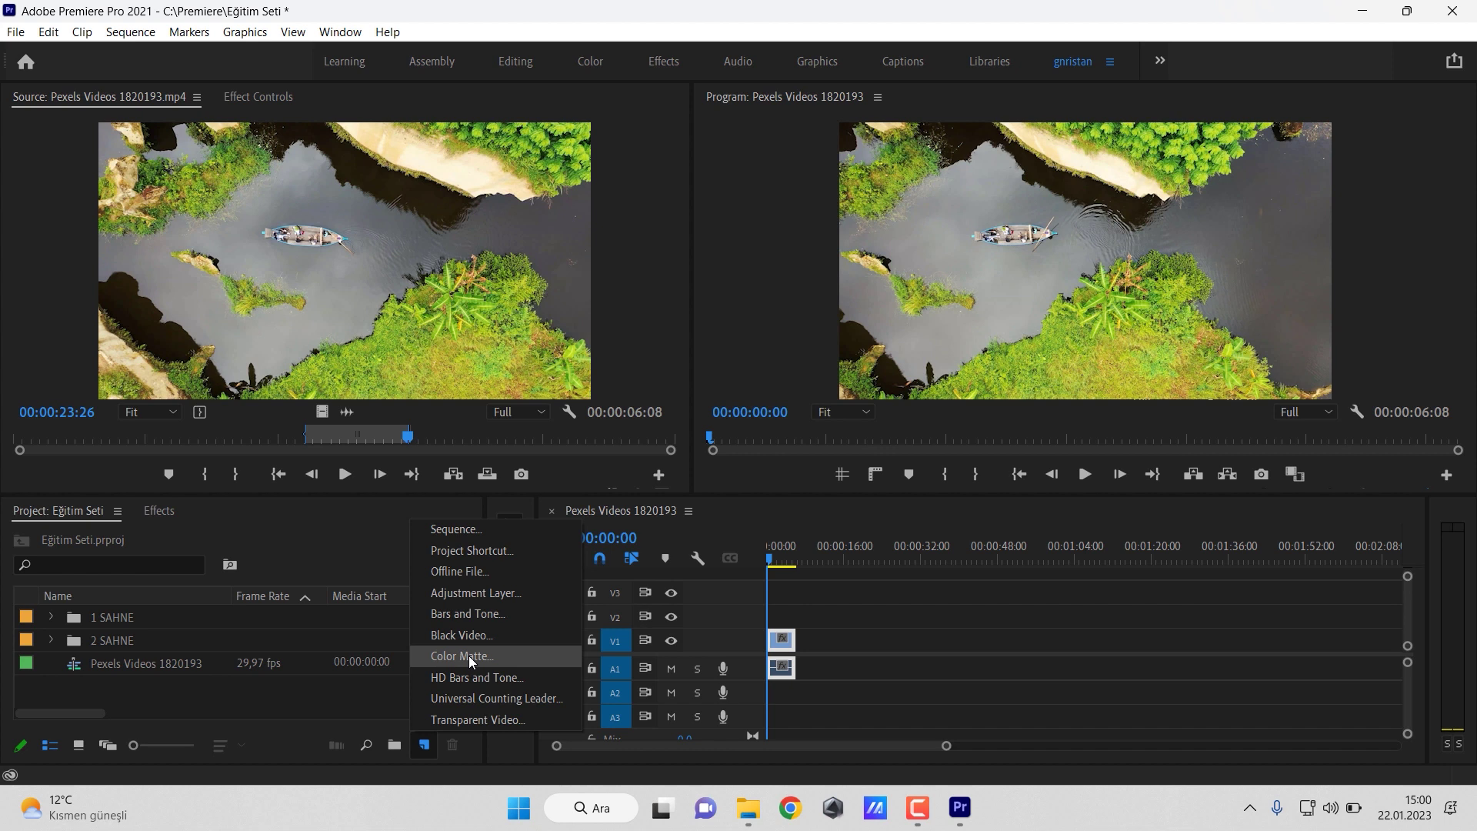
click(468, 655)
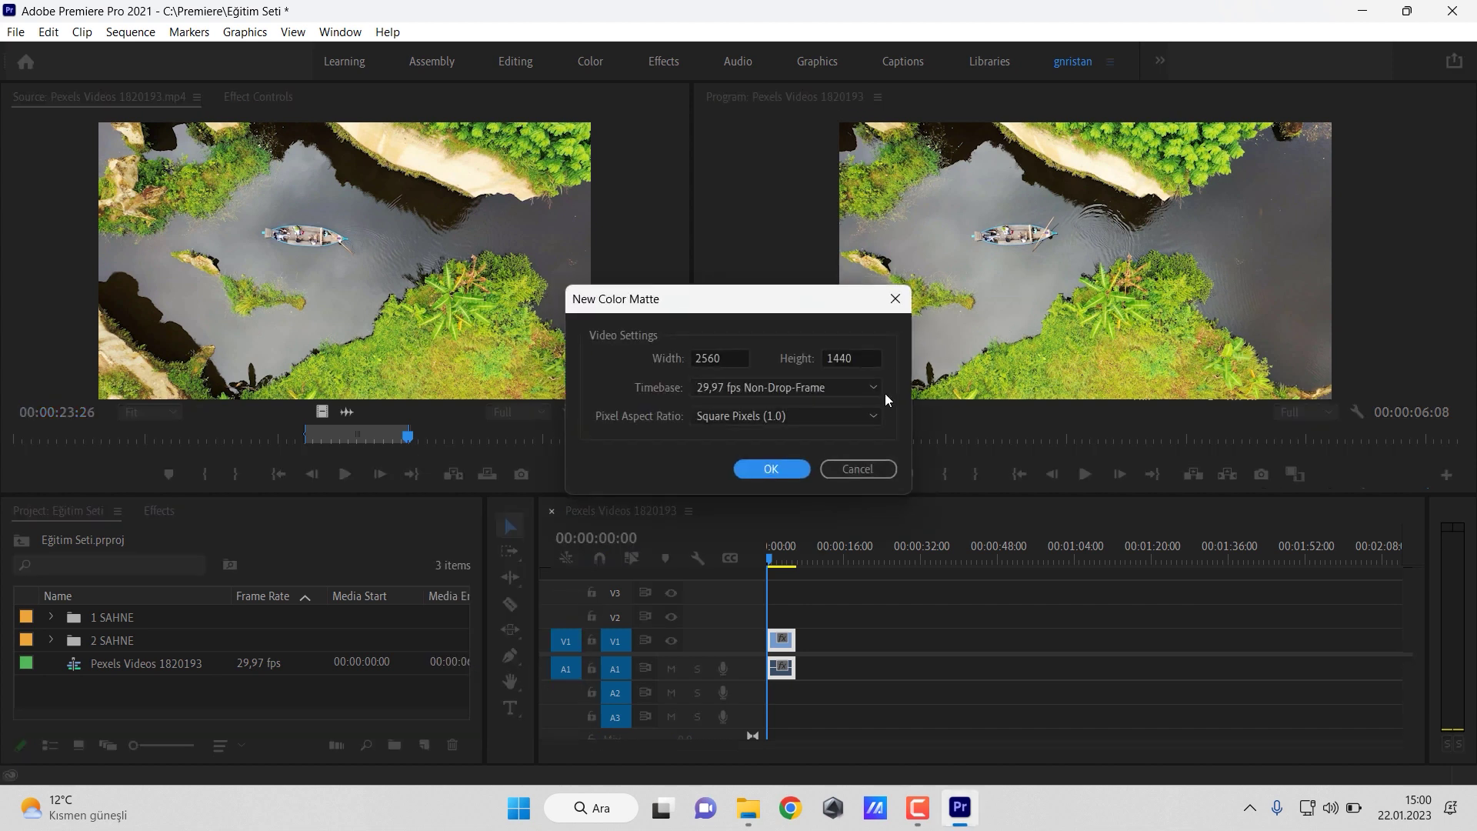
click(869, 470)
click(877, 565)
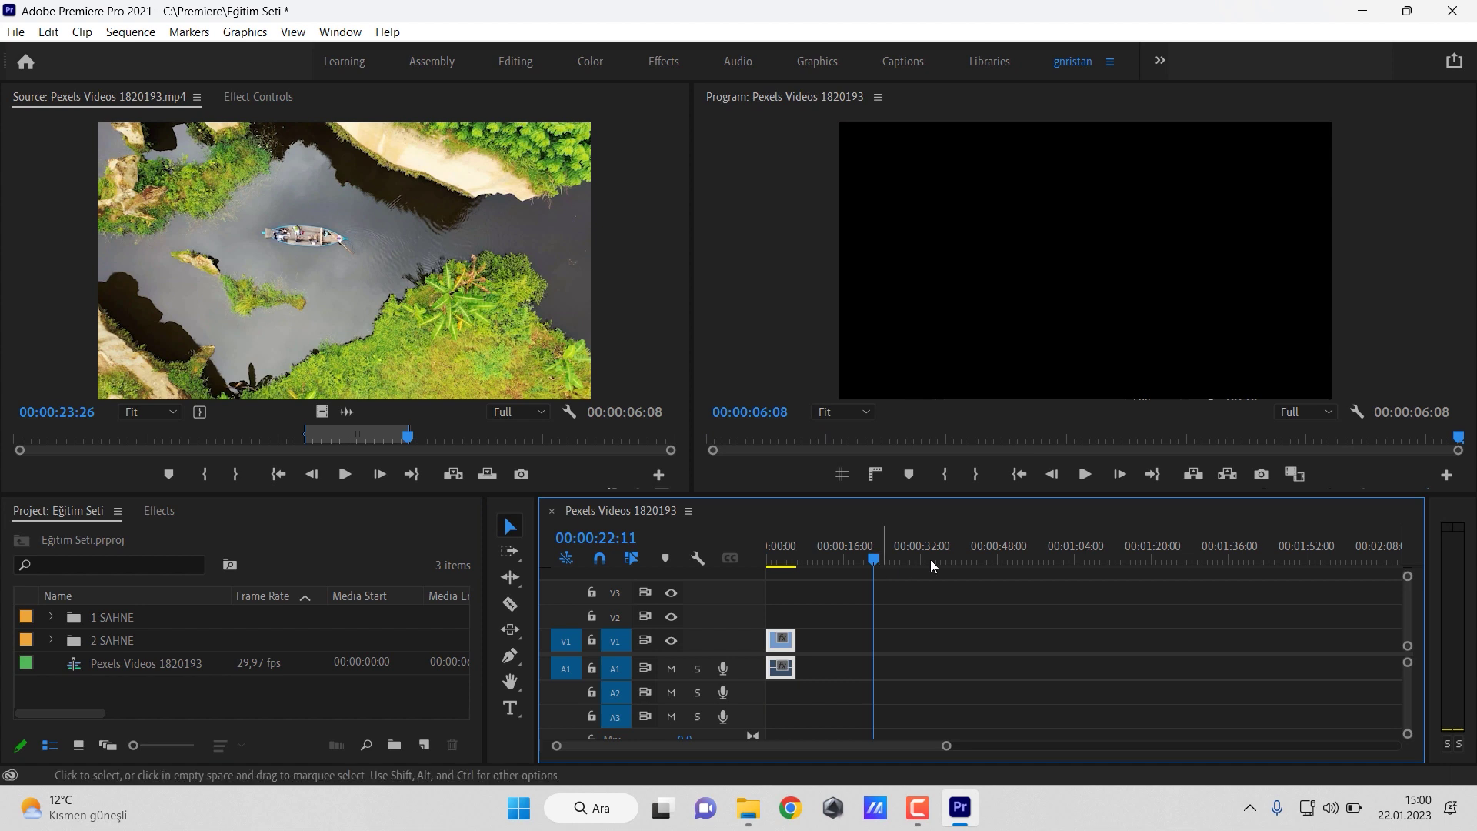
click(1073, 247)
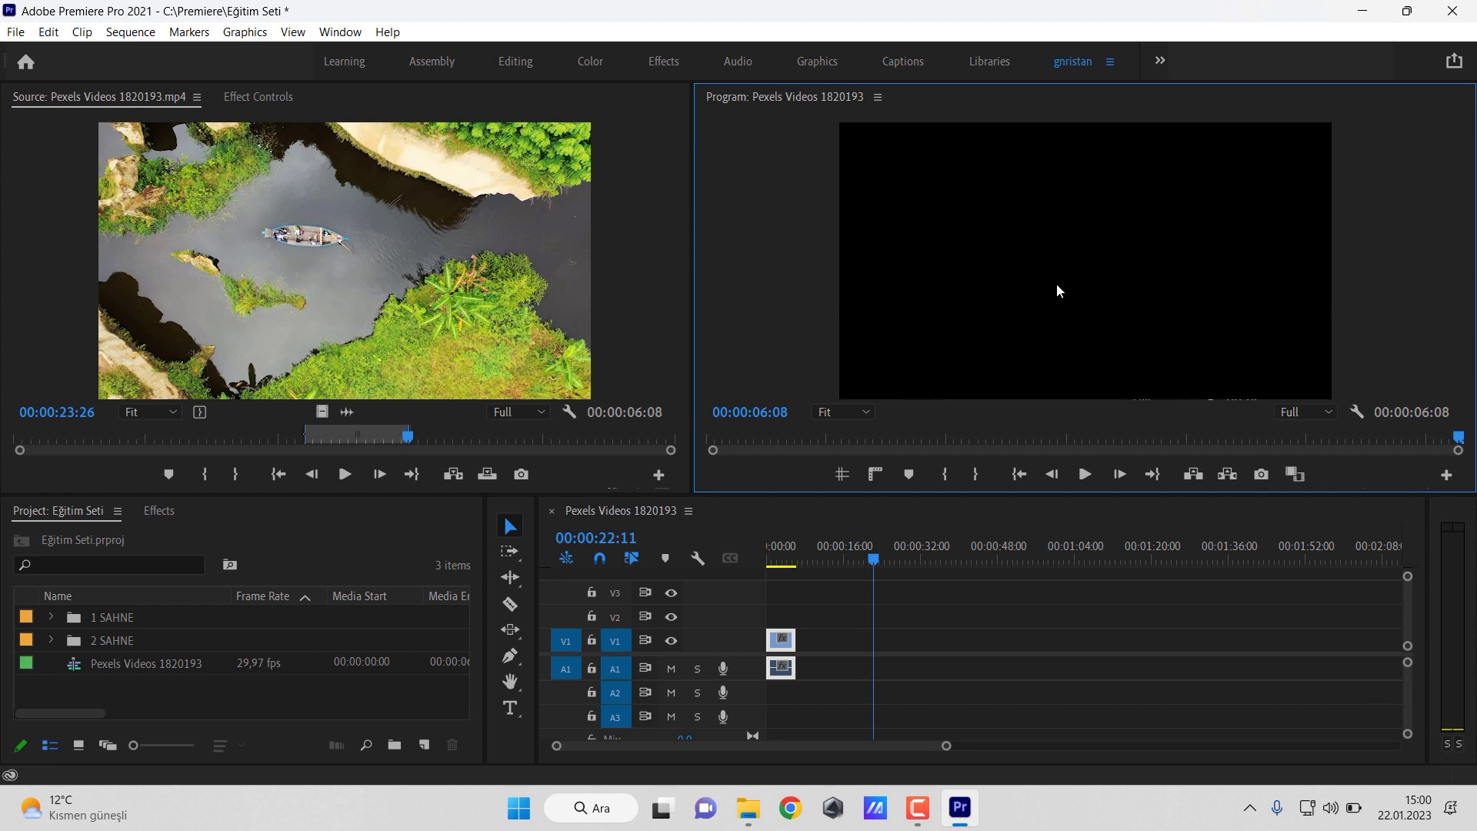
- Create a white Color Matte item named 'Color Matte' with default settings
click(423, 745)
click(457, 657)
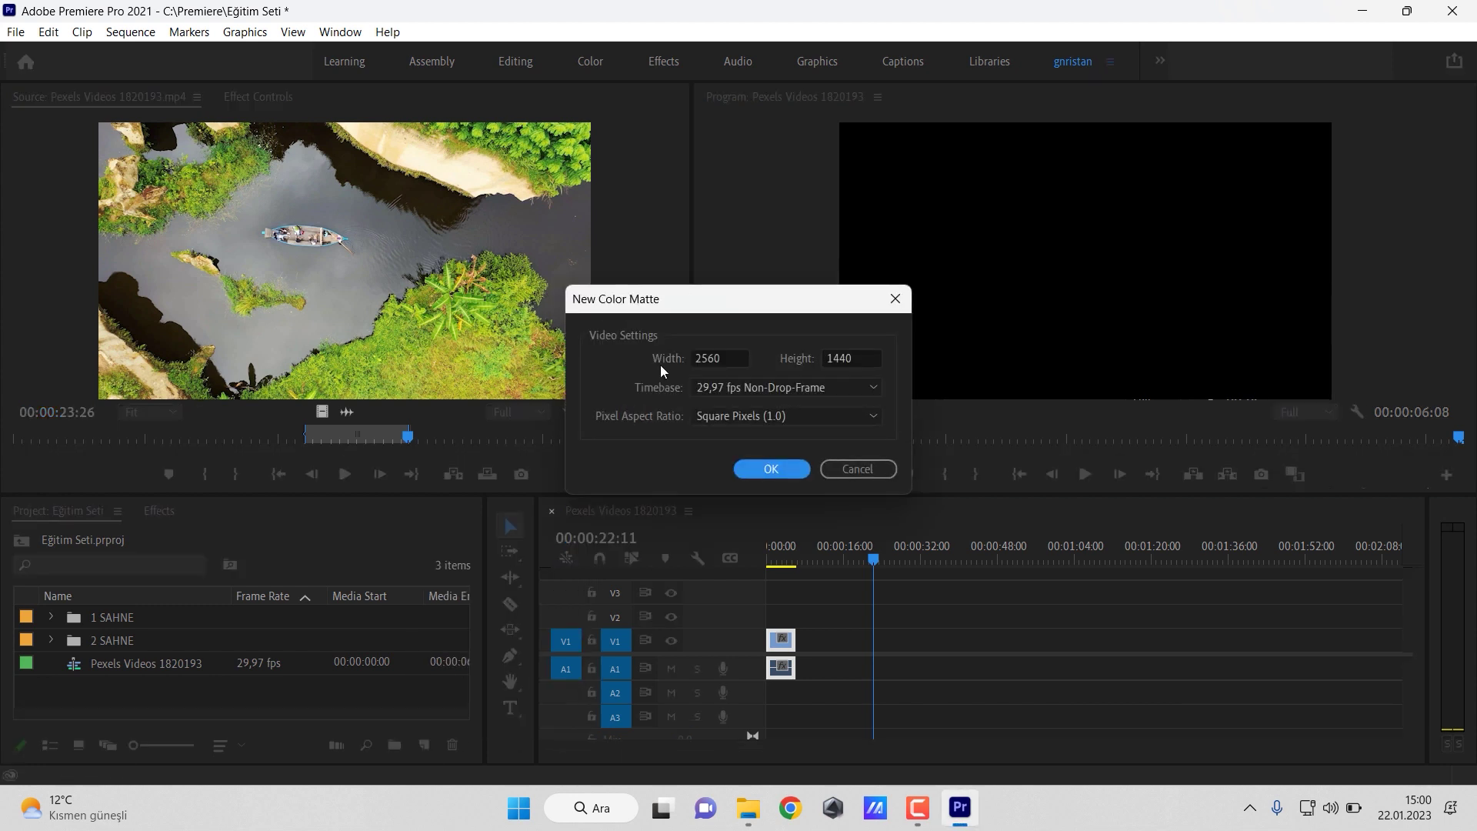
click(772, 471)
drag(554, 431, 448, 573)
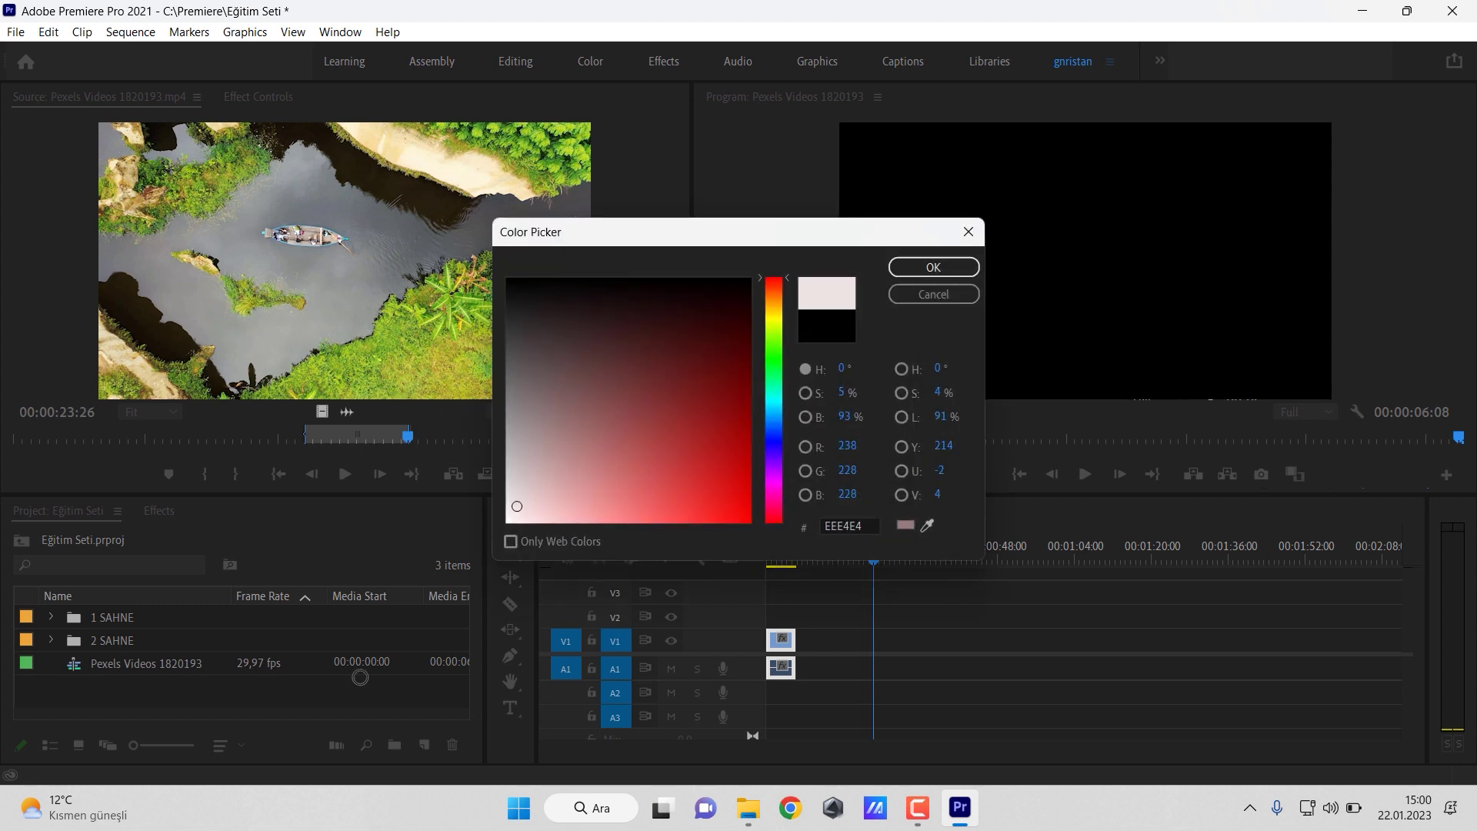
key(Return)
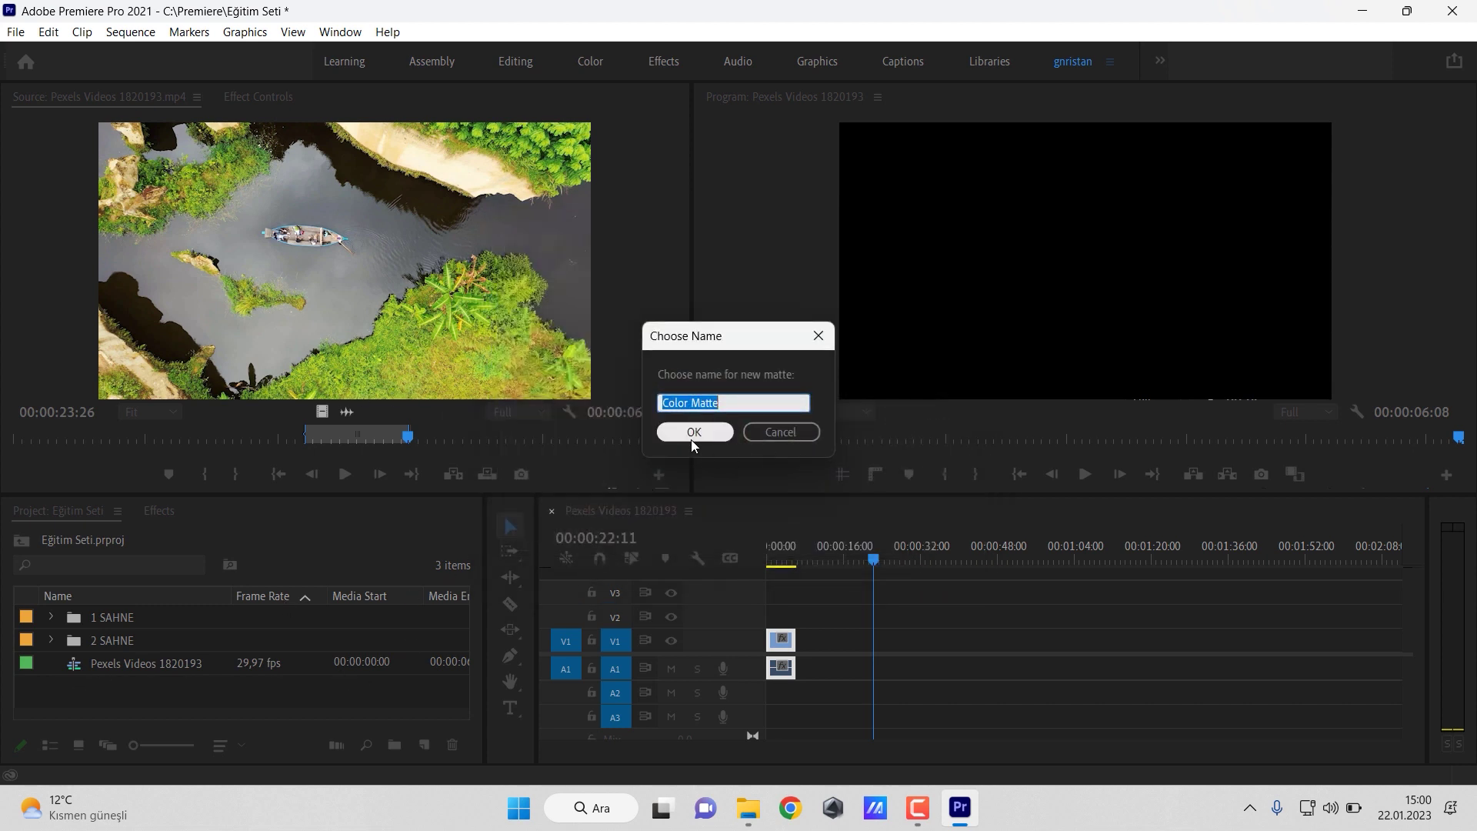
click(692, 432)
- Place the Color Matte after the clip on V1, scrub through it, then delete it from the sequence
drag(82, 666, 1020, 641)
drag(869, 569, 1012, 570)
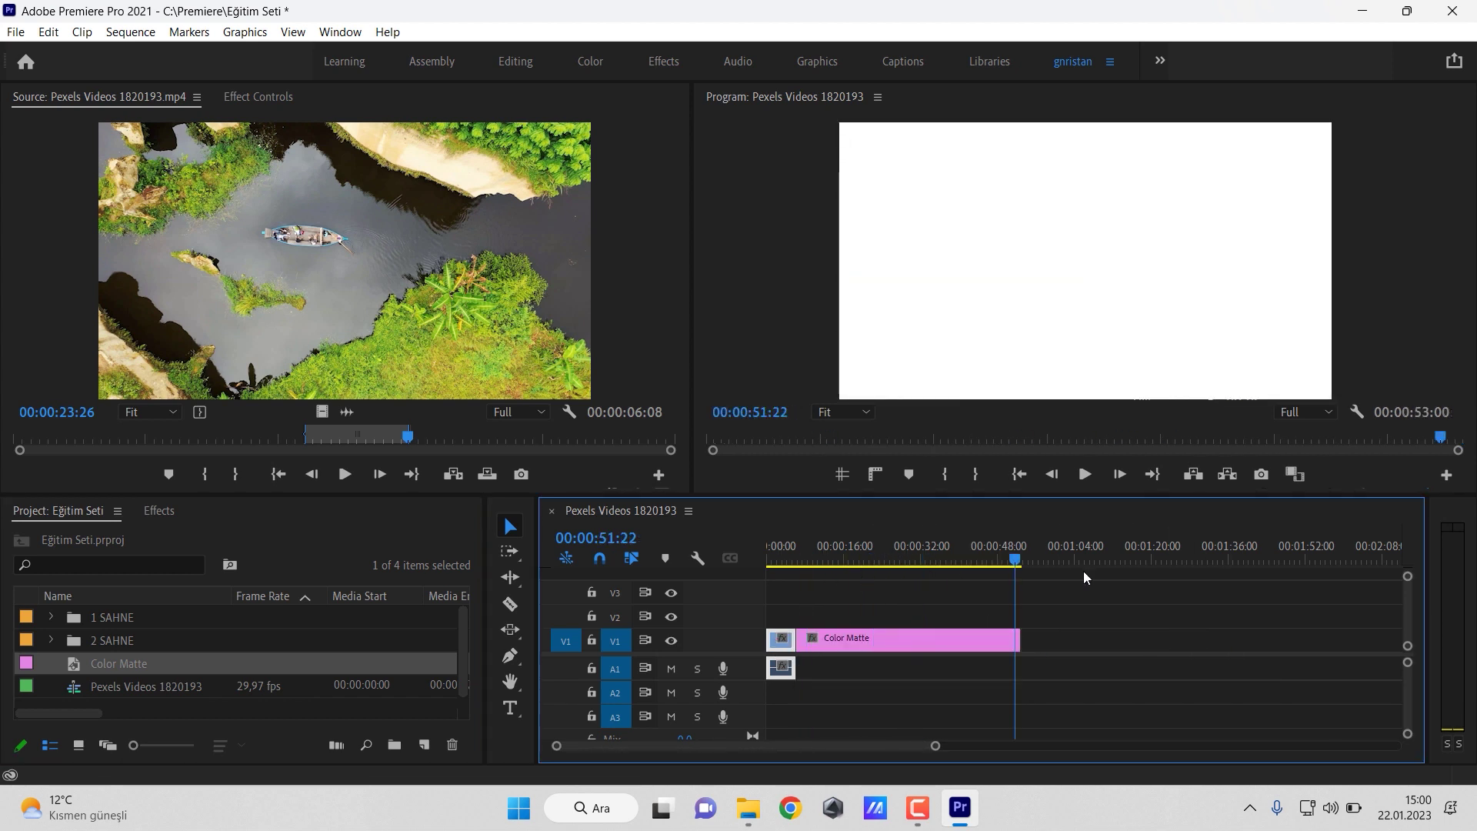
click(1211, 561)
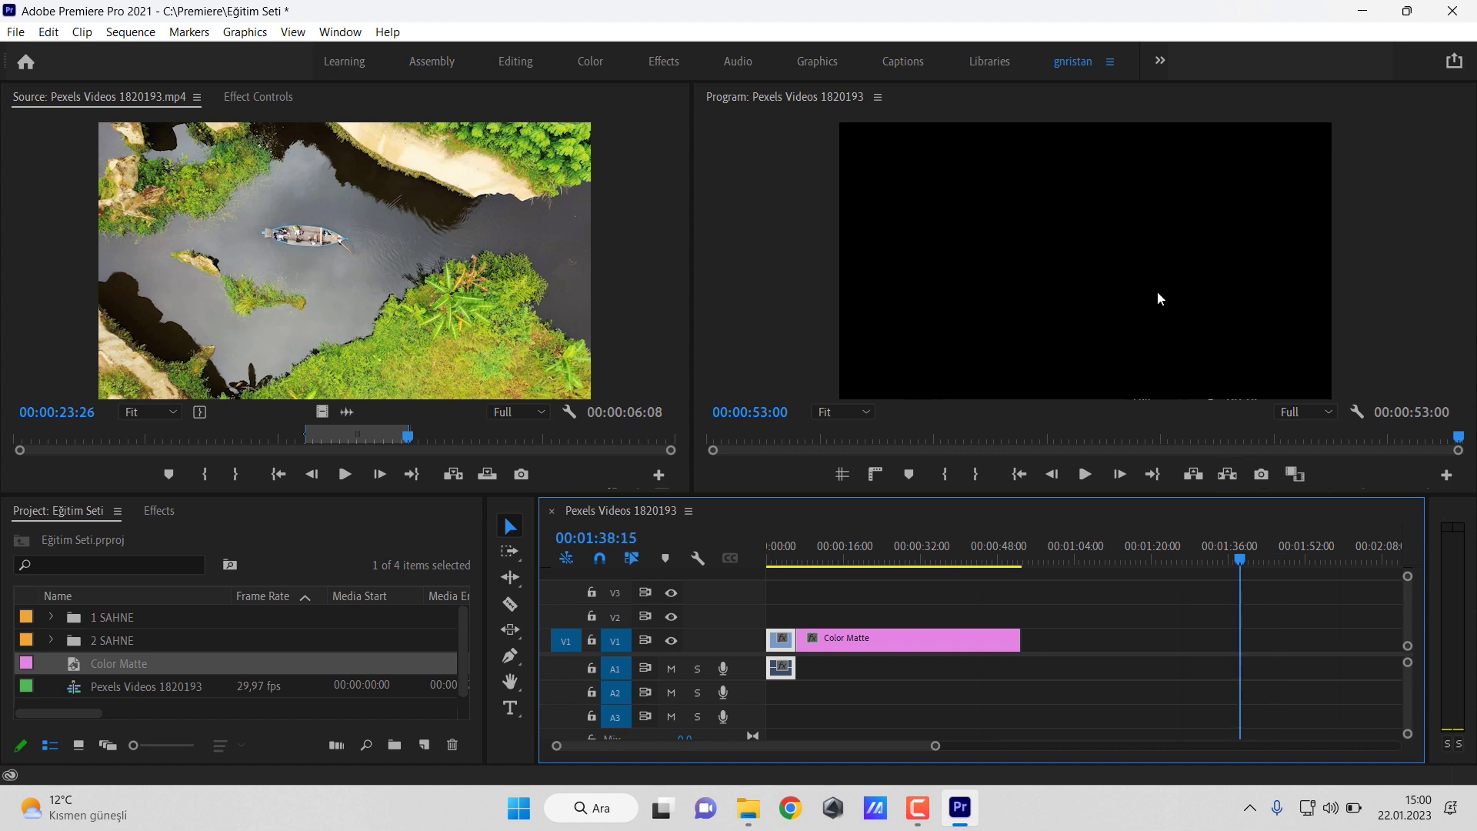
drag(1248, 560, 889, 567)
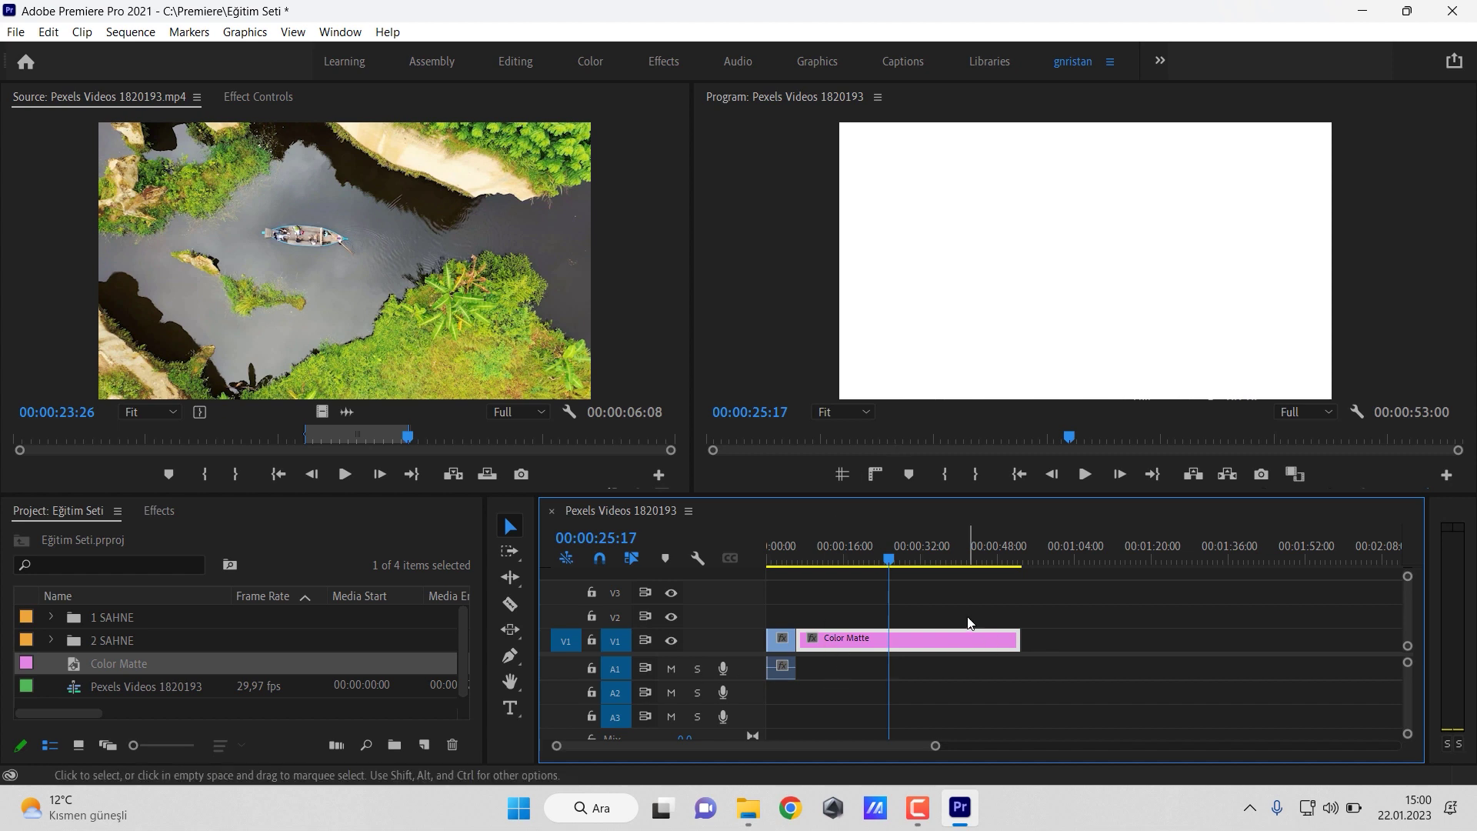
key(Delete)
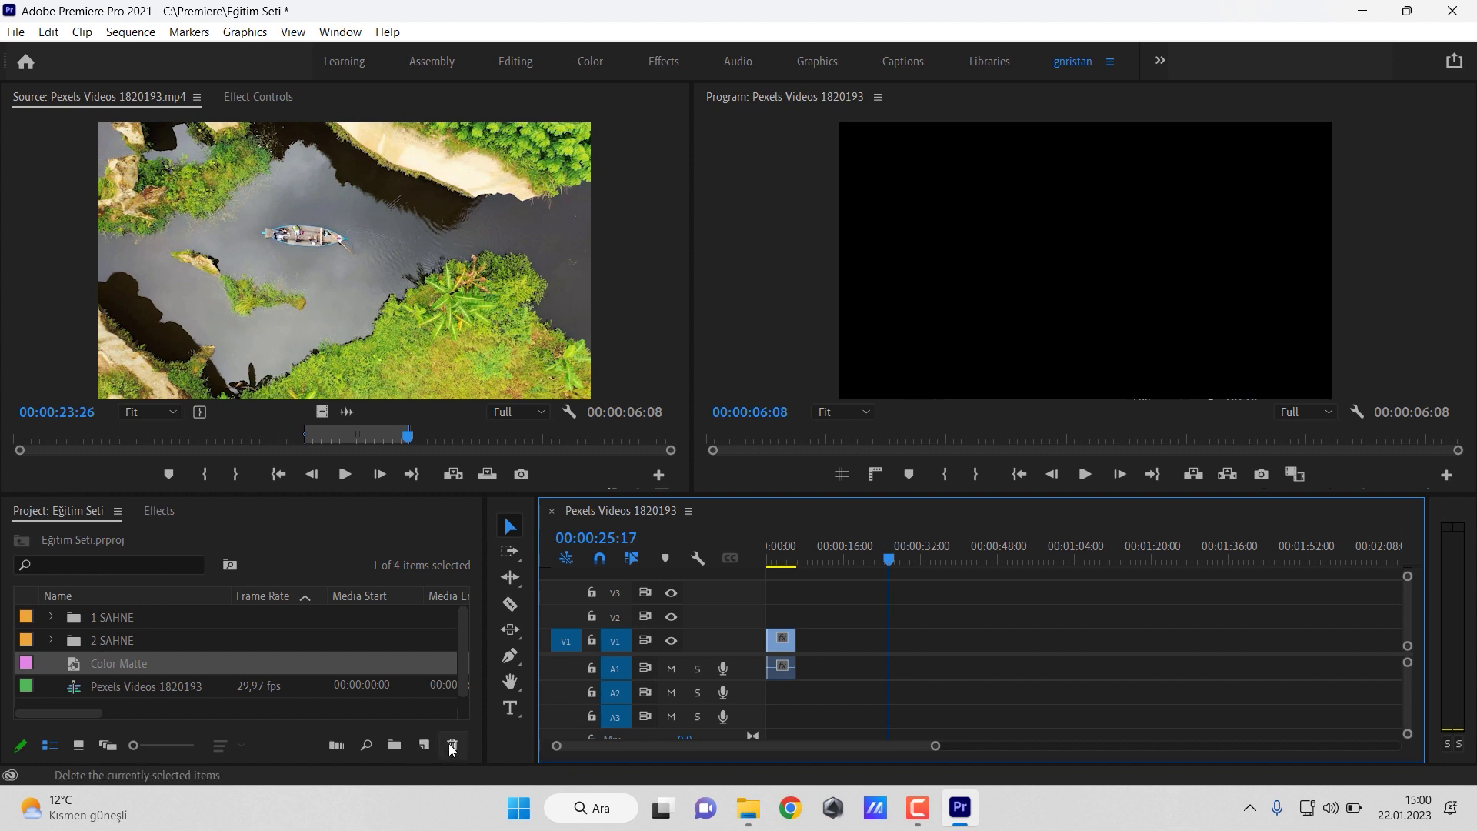
- Select the Color Matte item and clear it from the Project panel
click(193, 660)
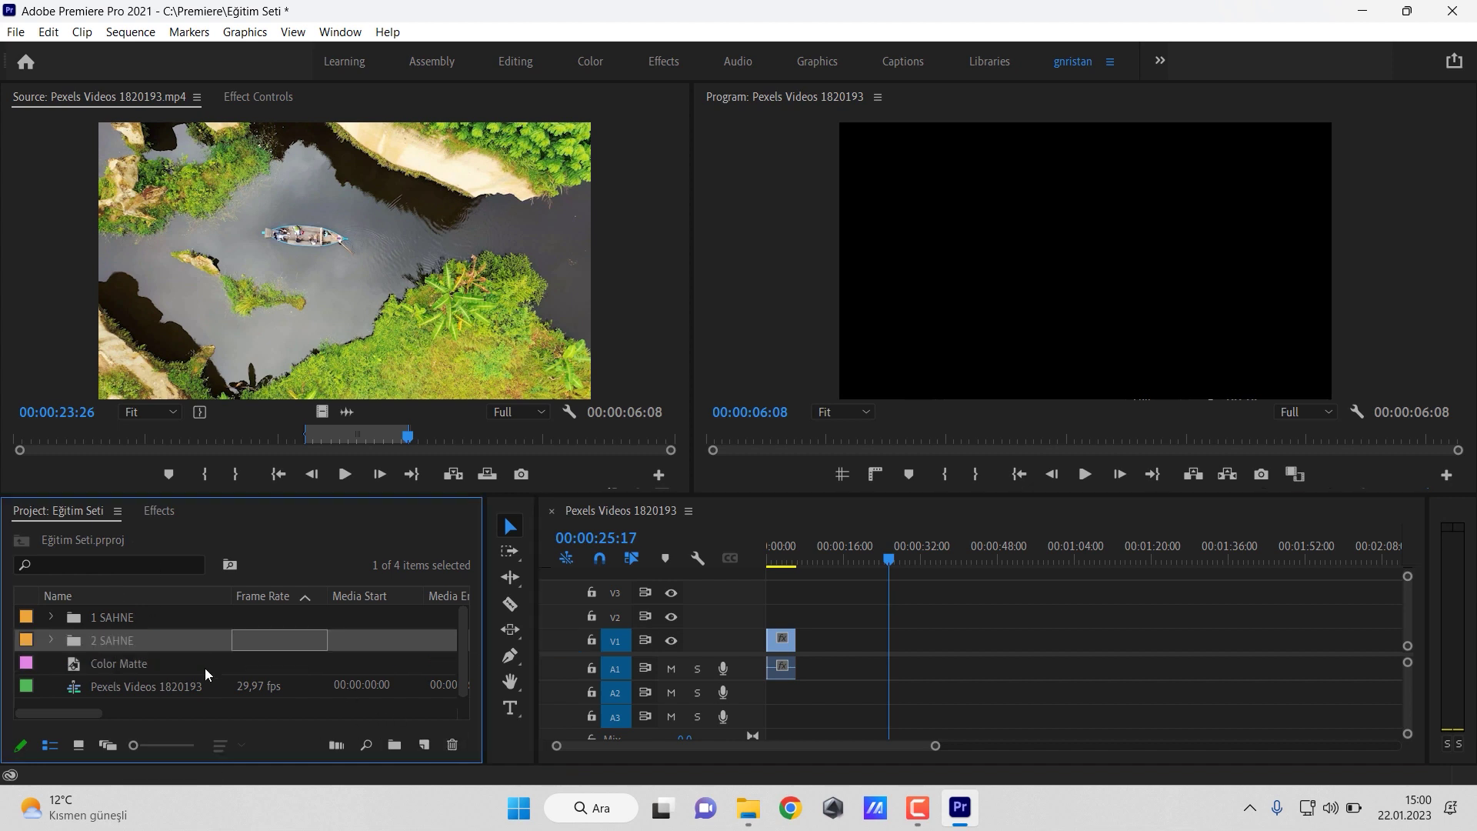
click(453, 747)
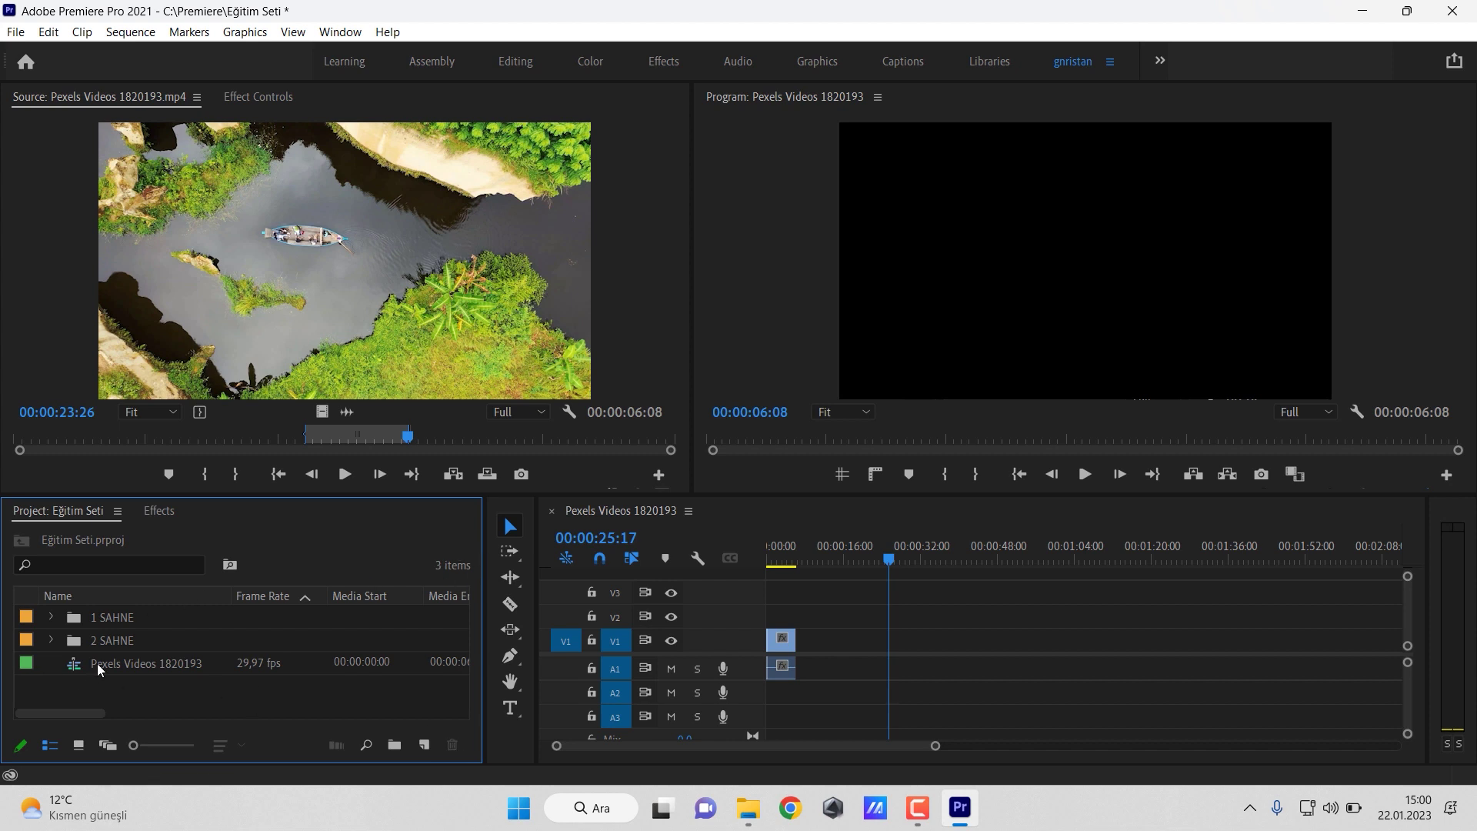
mouse_move(86, 711)
mouse_down()
mouse_move(269, 725)
mouse_move(100, 724)
mouse_up()
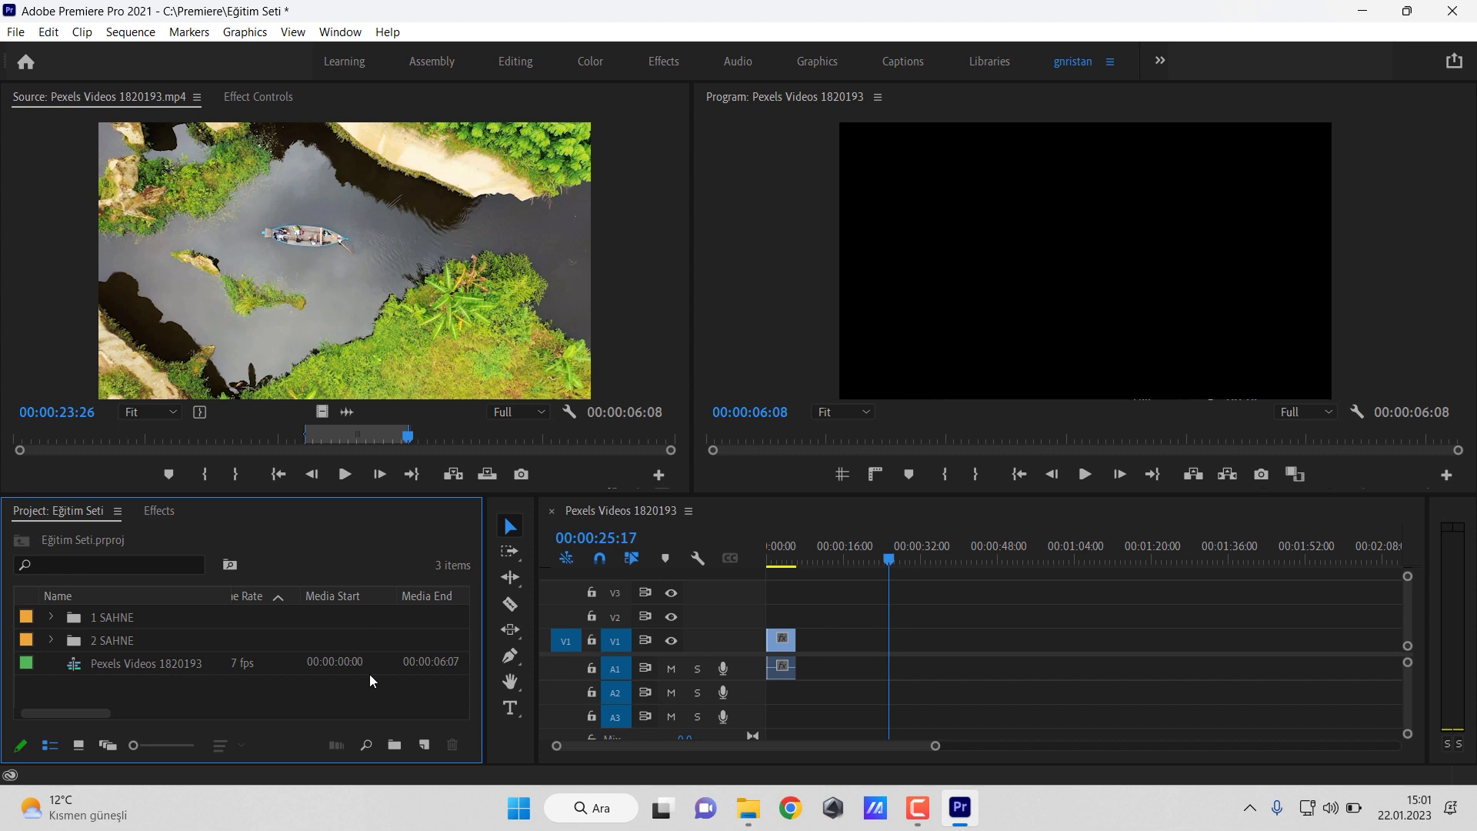
drag(53, 716, 46, 715)
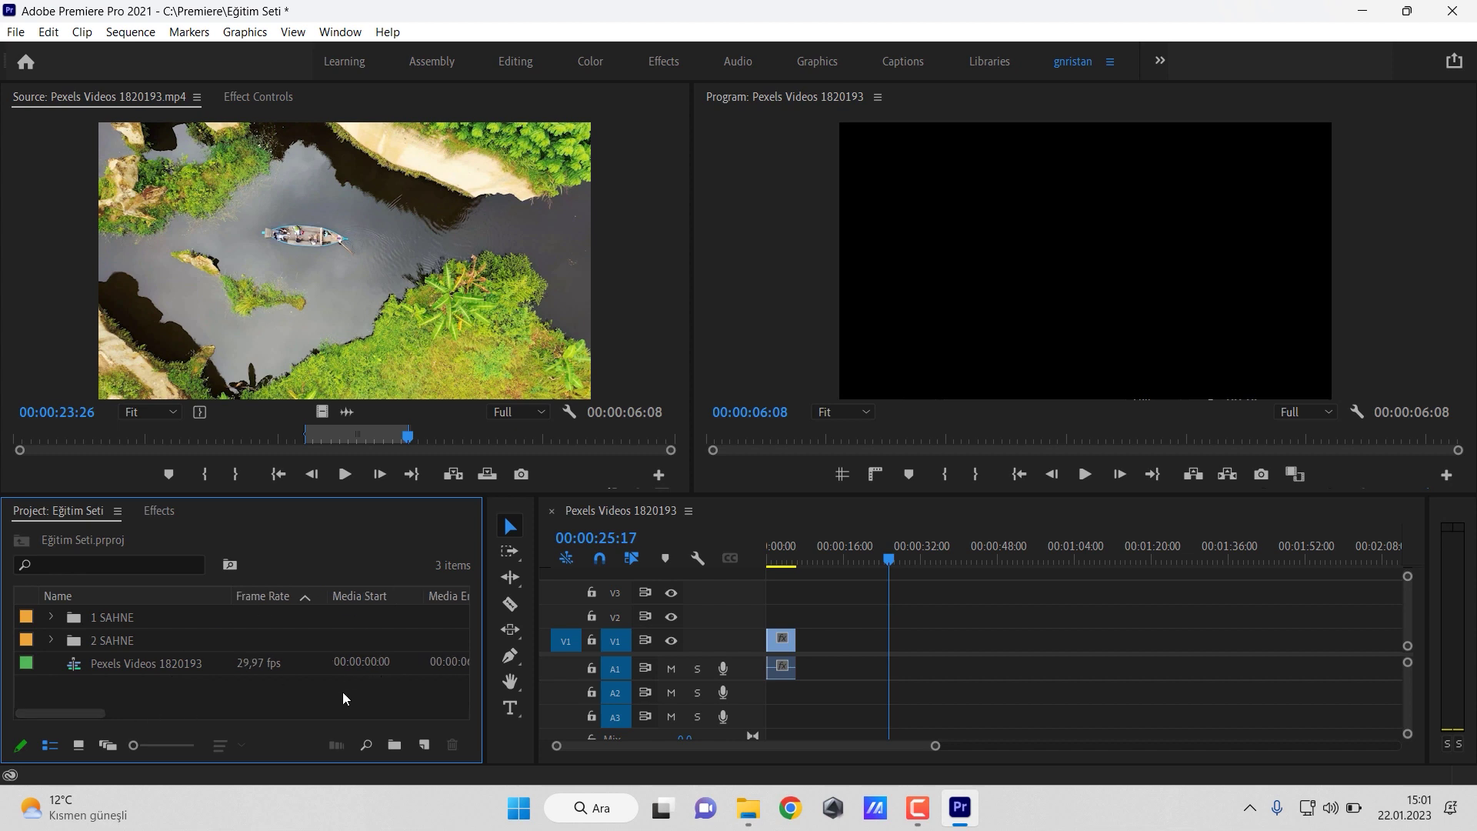